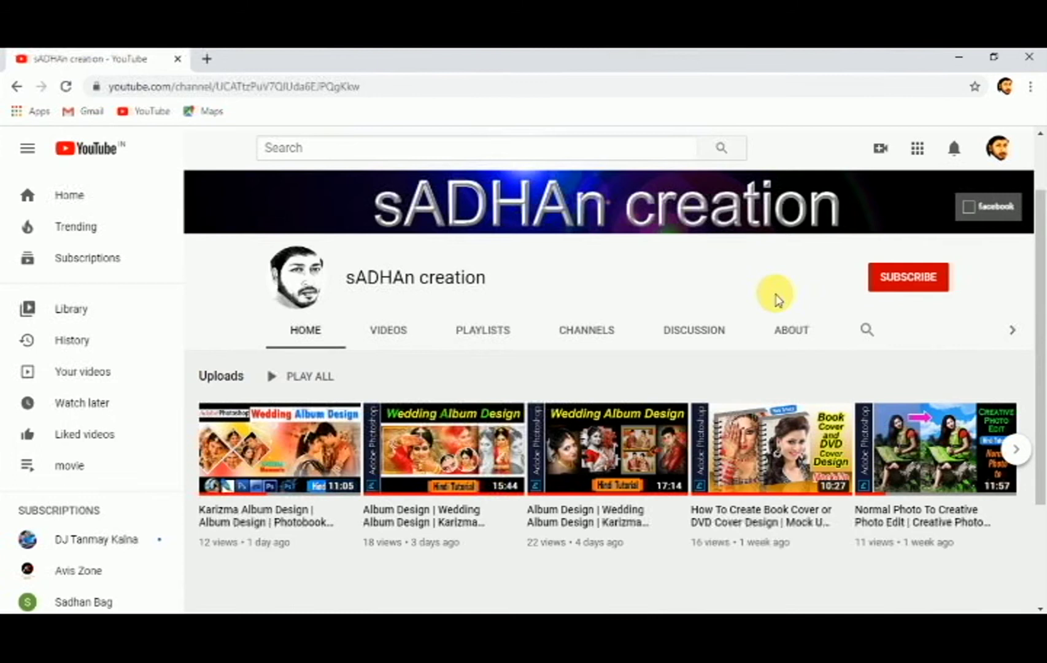
# Subscribe to the tutorial channel on YouTube with all notifications turned on.
pyautogui.click(913, 279)
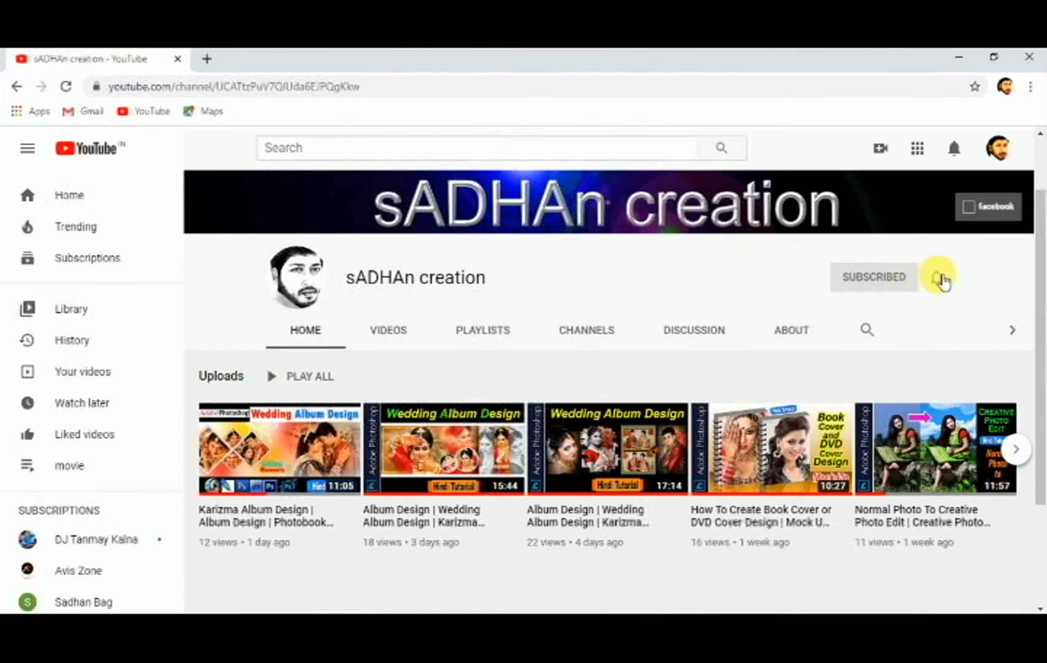
pyautogui.click(936, 277)
pyautogui.click(902, 314)
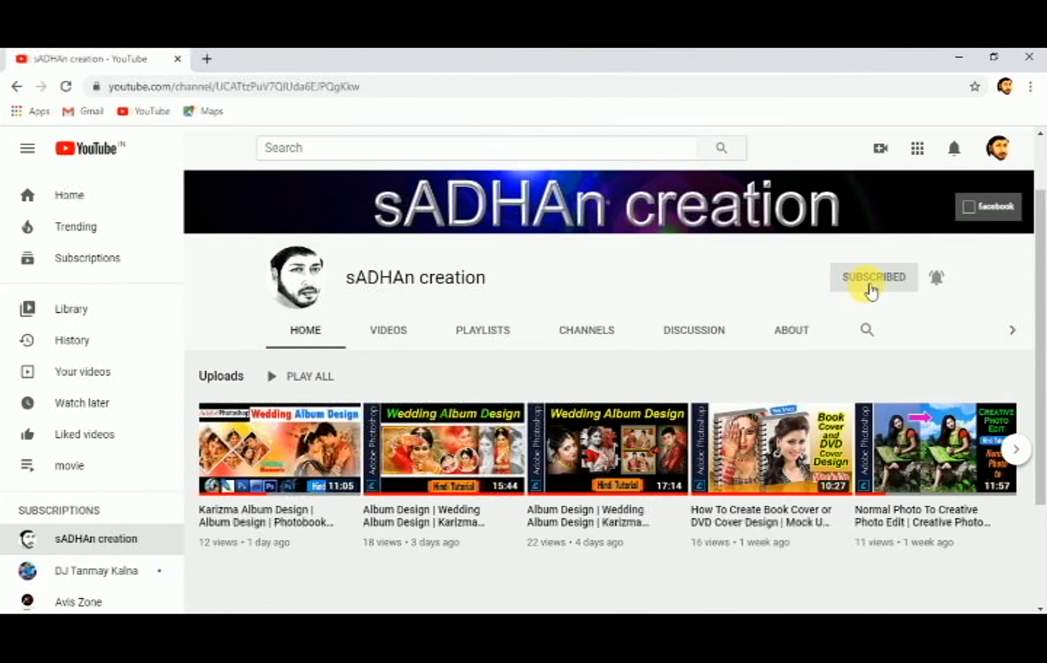
# Hide the browser, restore Photoshop's panels, and close the finished album file.
pyautogui.click(957, 56)
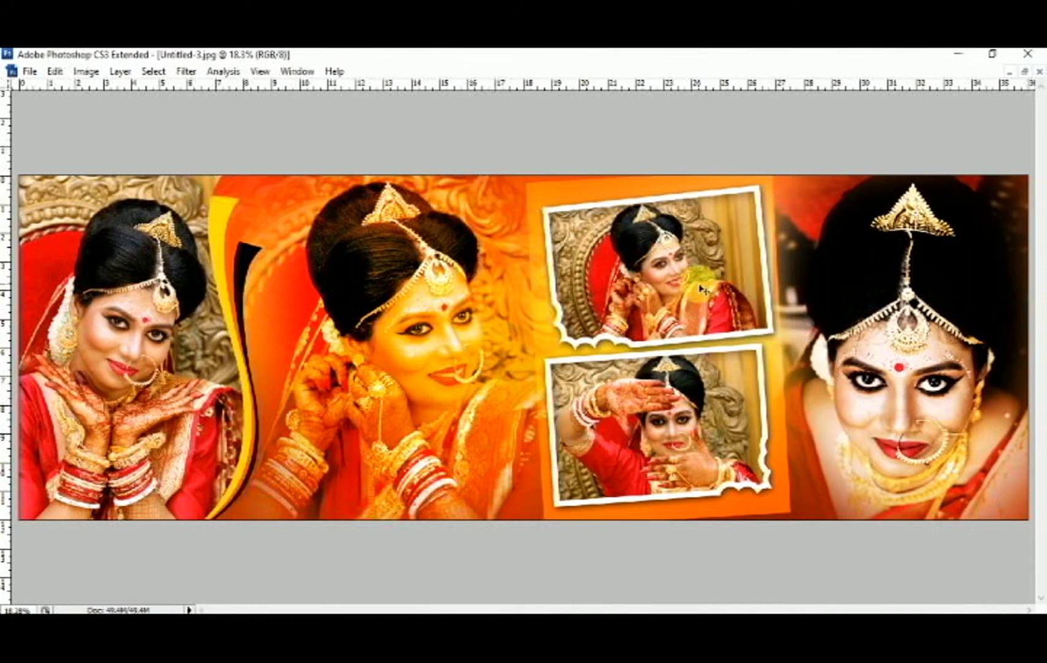
pyautogui.press('Tab')
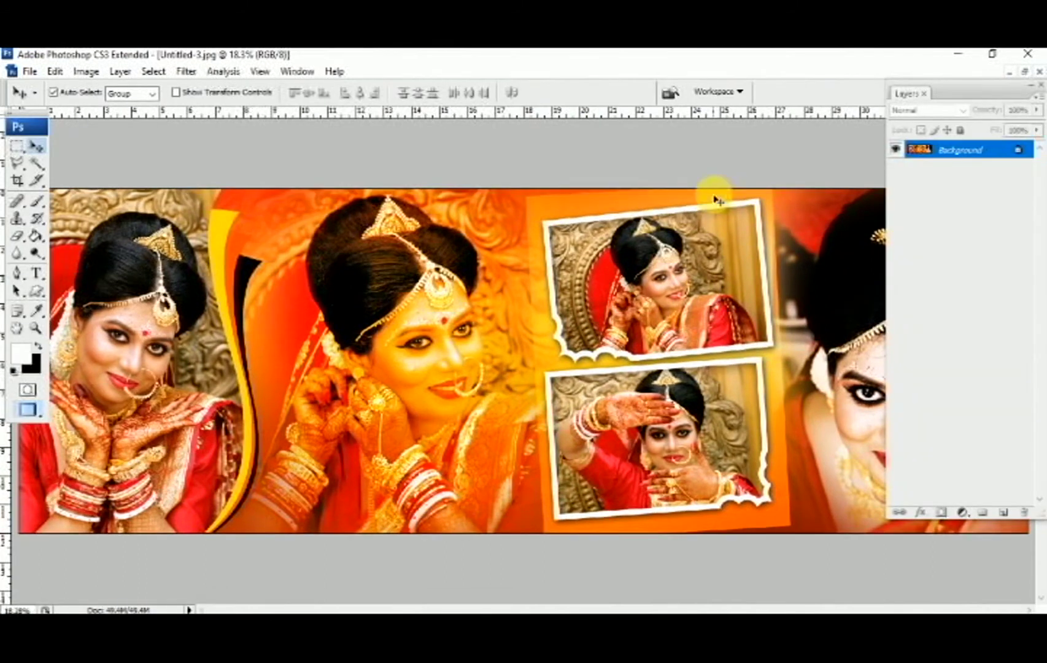
pyautogui.hotkey('ctrl', 'w')
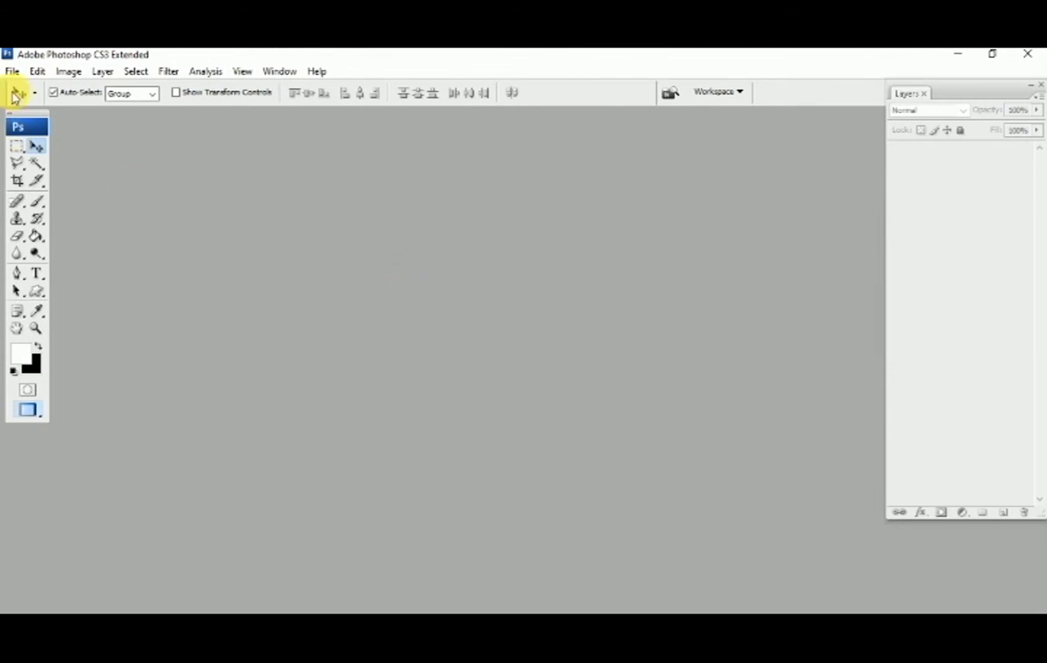
# Create a new 36 × 12 inch RGB document at 200 pixels/inch on a white background.
pyautogui.click(13, 78)
pyautogui.click(29, 88)
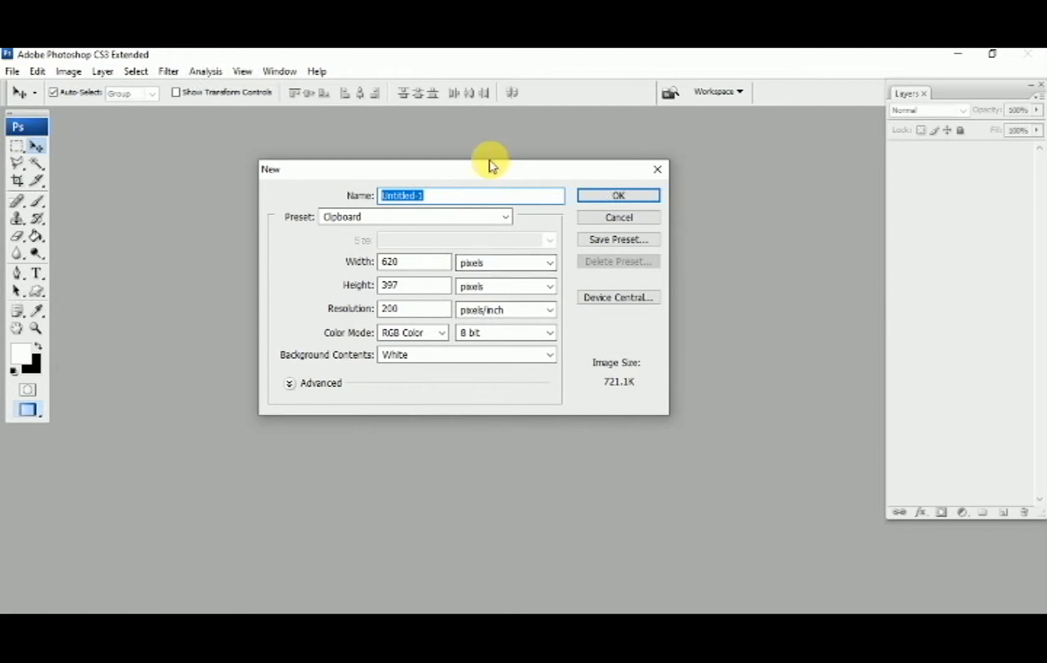
pyautogui.moveTo(491, 166); pyautogui.dragTo(473, 154)
pyautogui.click(468, 249)
pyautogui.click(474, 279)
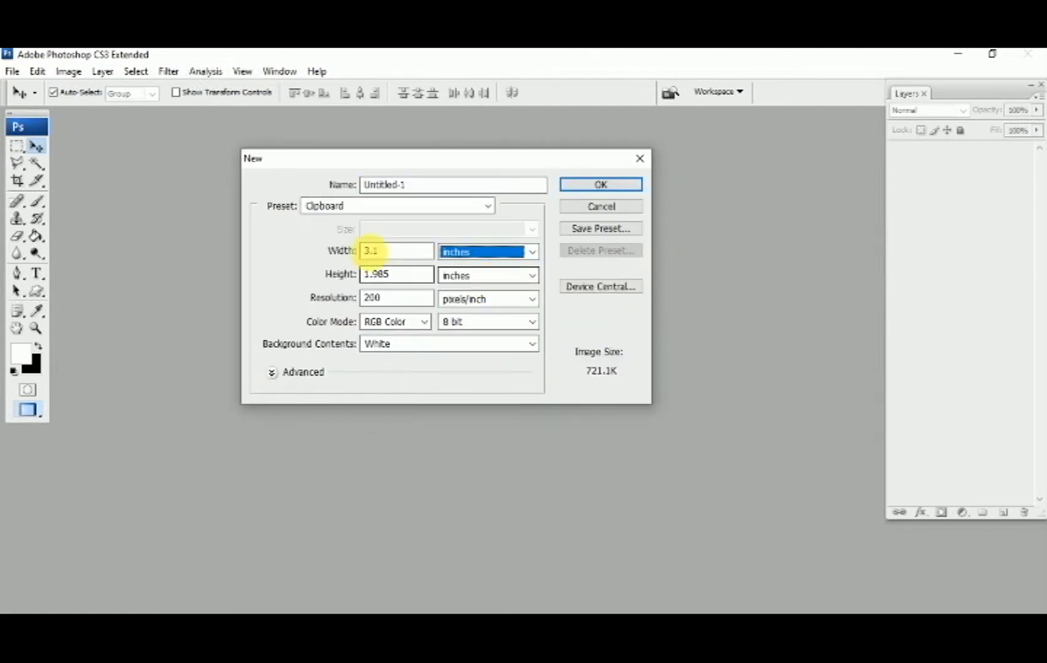
pyautogui.moveTo(393, 250); pyautogui.dragTo(332, 250)
pyautogui.write('36')
pyautogui.write('1')
pyautogui.moveTo(430, 274)
pyautogui.mouseDown()
pyautogui.moveTo(362, 274)
pyautogui.moveTo(347, 298)
pyautogui.mouseUp()
pyautogui.click(402, 323)
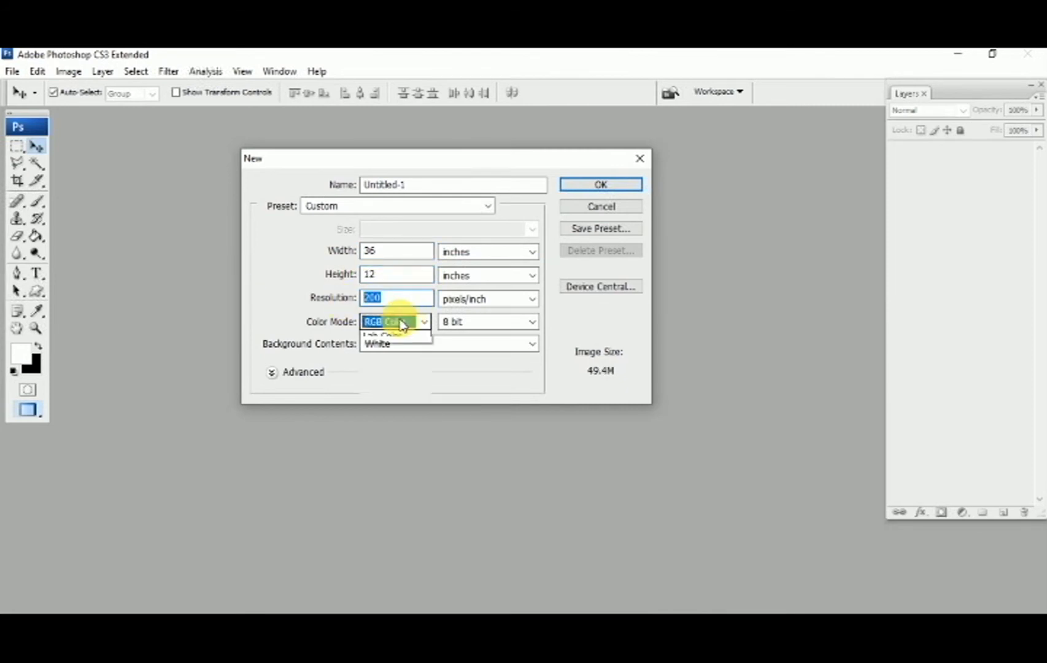
pyautogui.click(386, 361)
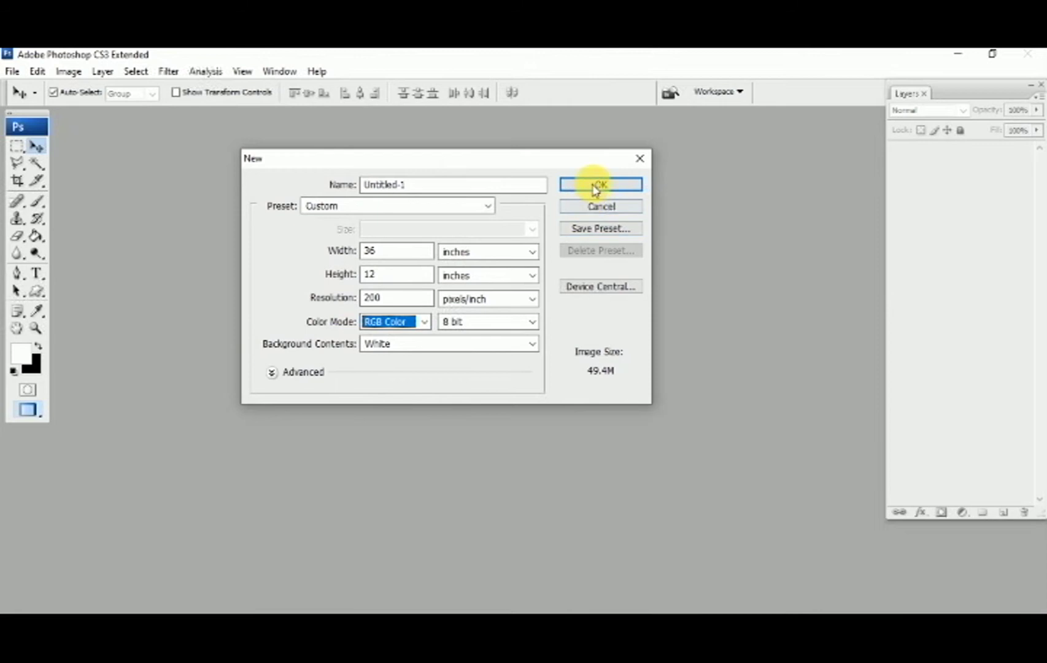
pyautogui.click(594, 185)
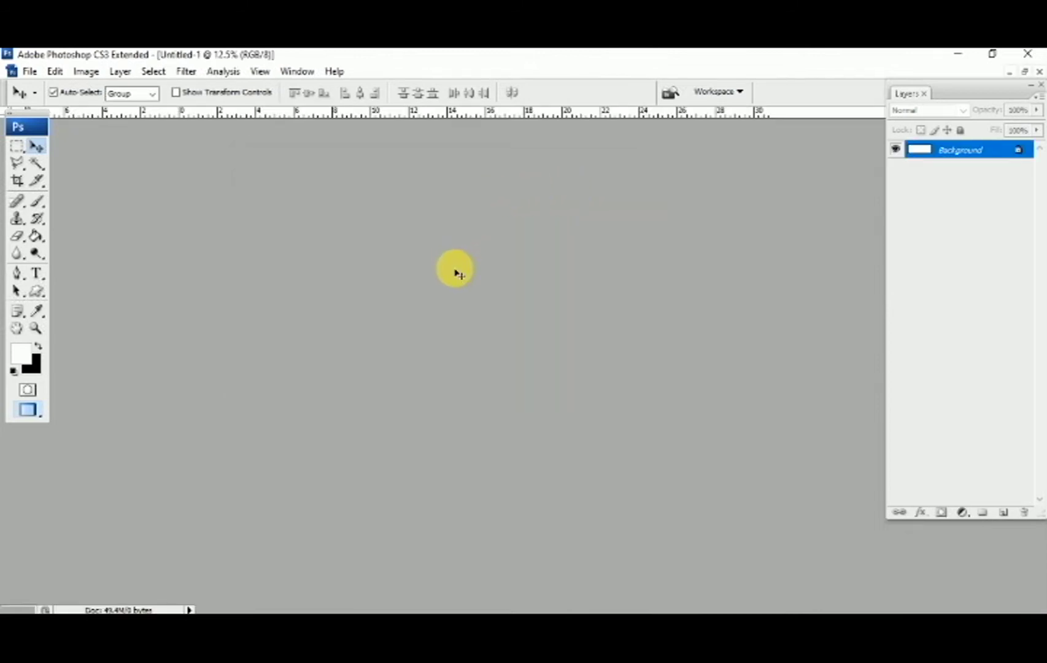
# Switch to full screen with menus, confirm rulers are on, and place a vertical guide at 18 inches.
pyautogui.press('f')
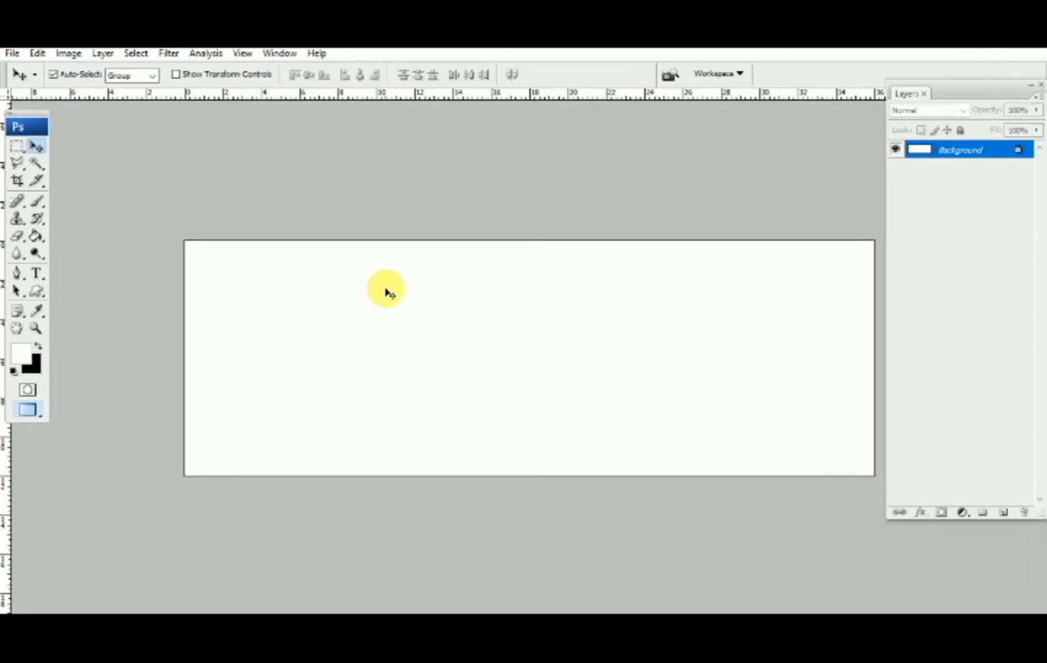
pyautogui.click(465, 321)
pyautogui.moveTo(464, 321); pyautogui.dragTo(438, 310)
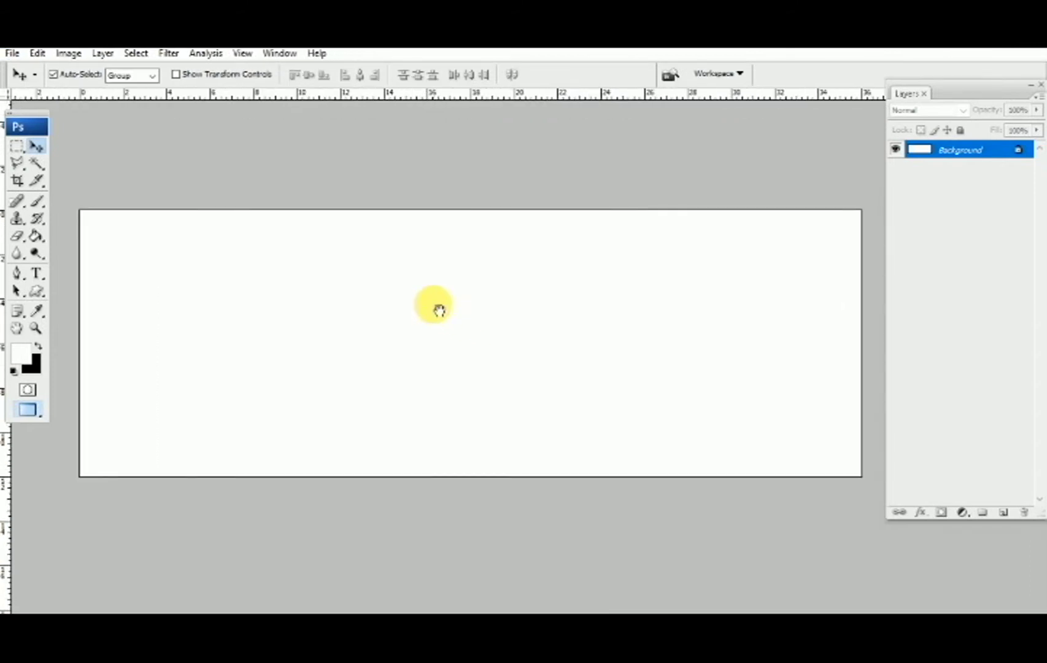
pyautogui.click(243, 54)
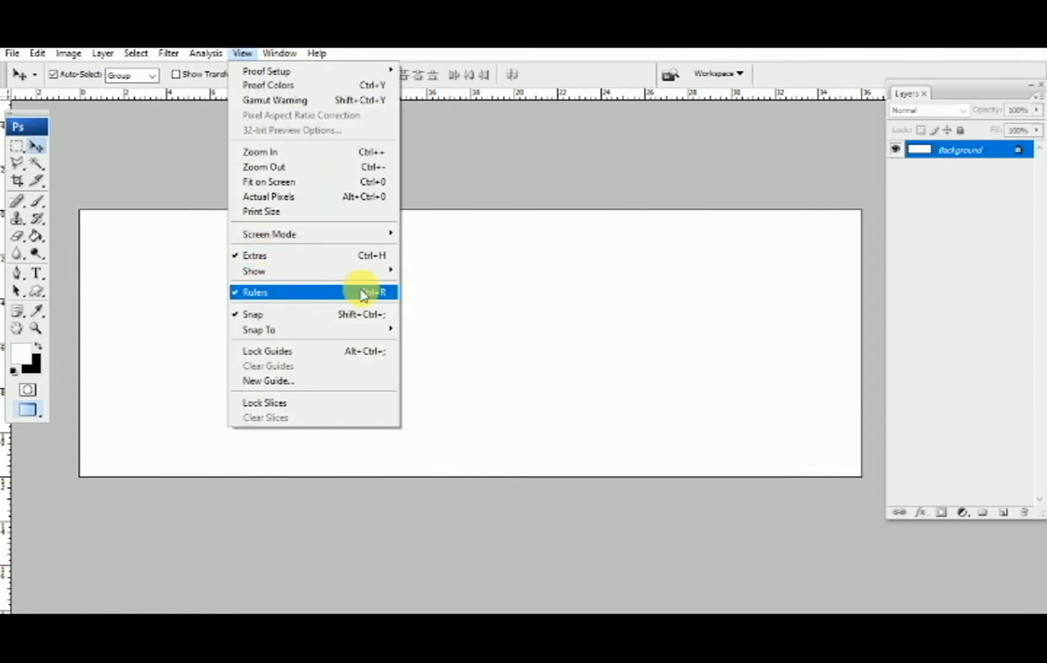
pyautogui.click(457, 95)
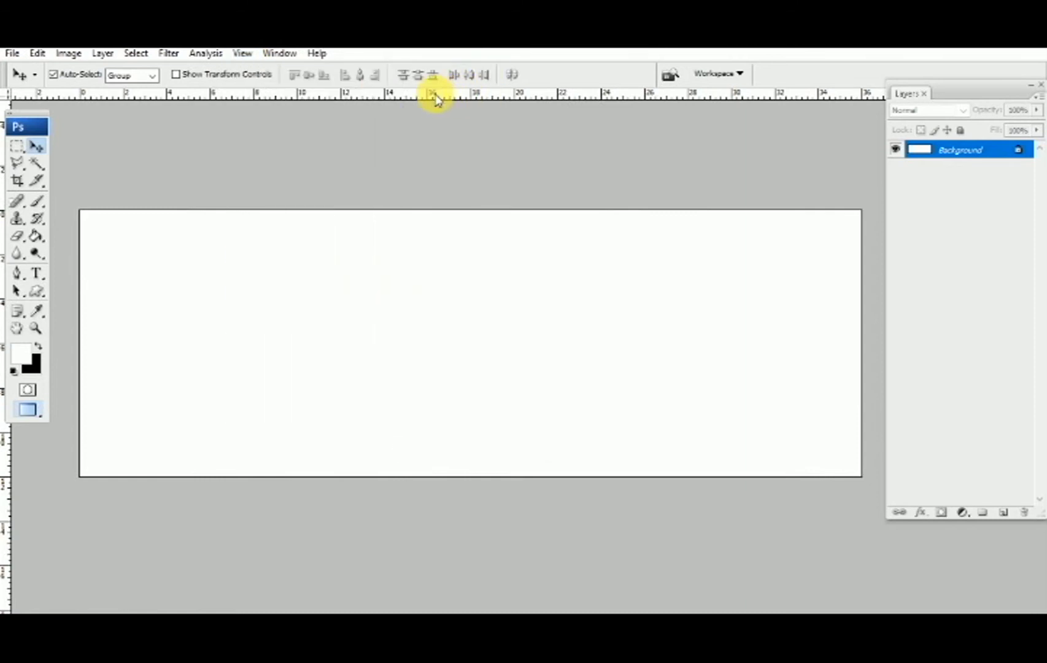
pyautogui.moveTo(6, 457); pyautogui.dragTo(472, 425)
# Open the Autumn-Morning photo from the BG folder in Photoshop, select all, and return to the spread.
pyautogui.click(507, 558)
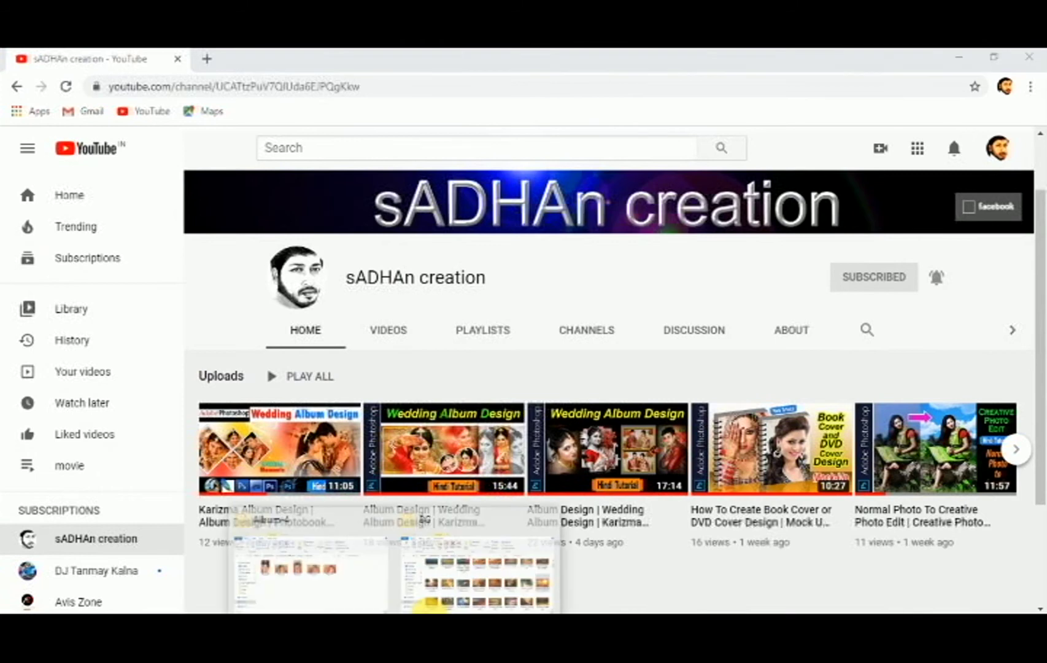
pyautogui.click(959, 56)
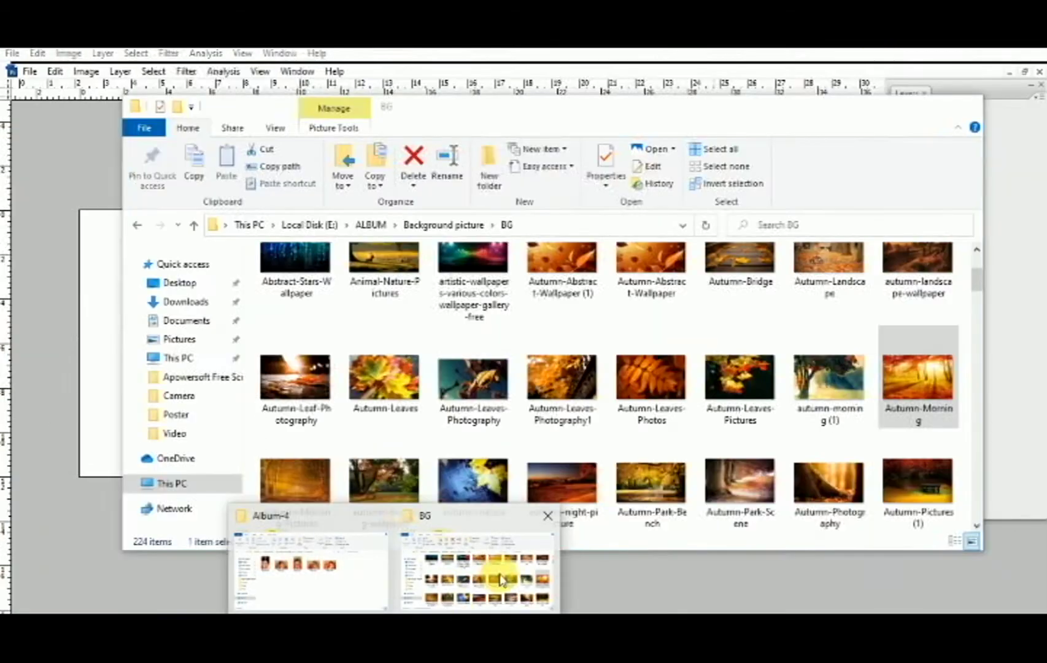
pyautogui.click(500, 570)
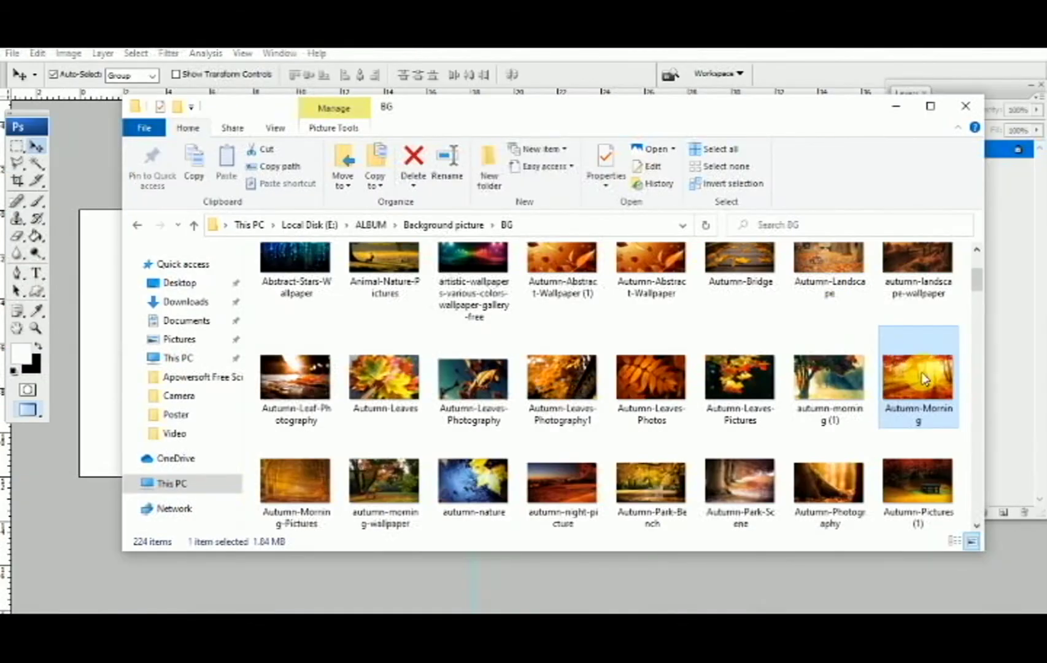
pyautogui.click(1009, 311)
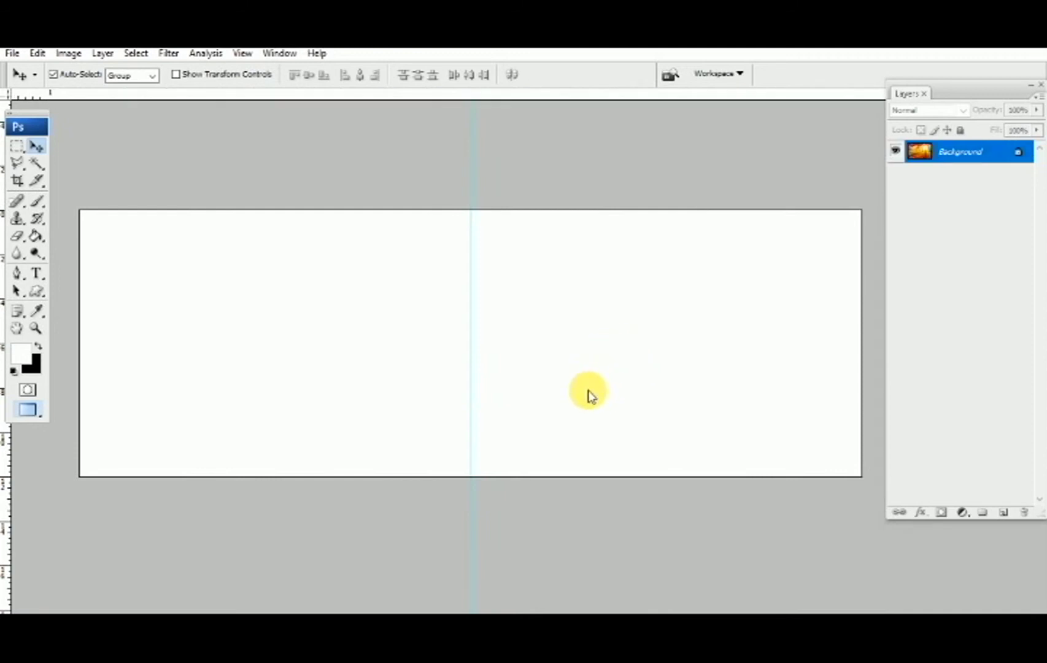
pyautogui.hotkey('ctrl', 'a')
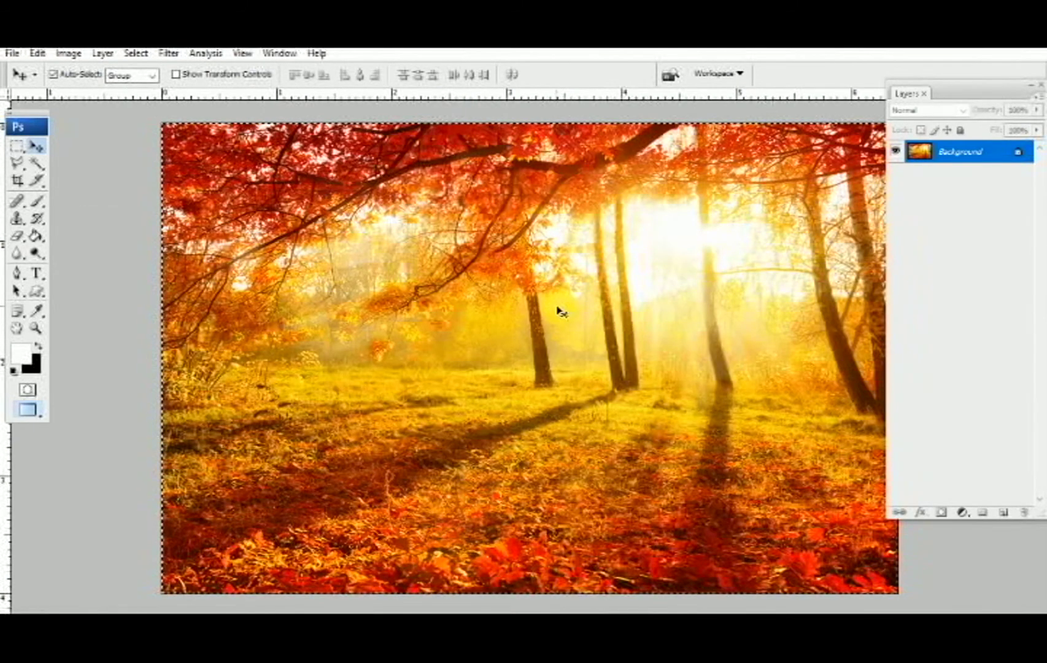
pyautogui.click(723, 423)
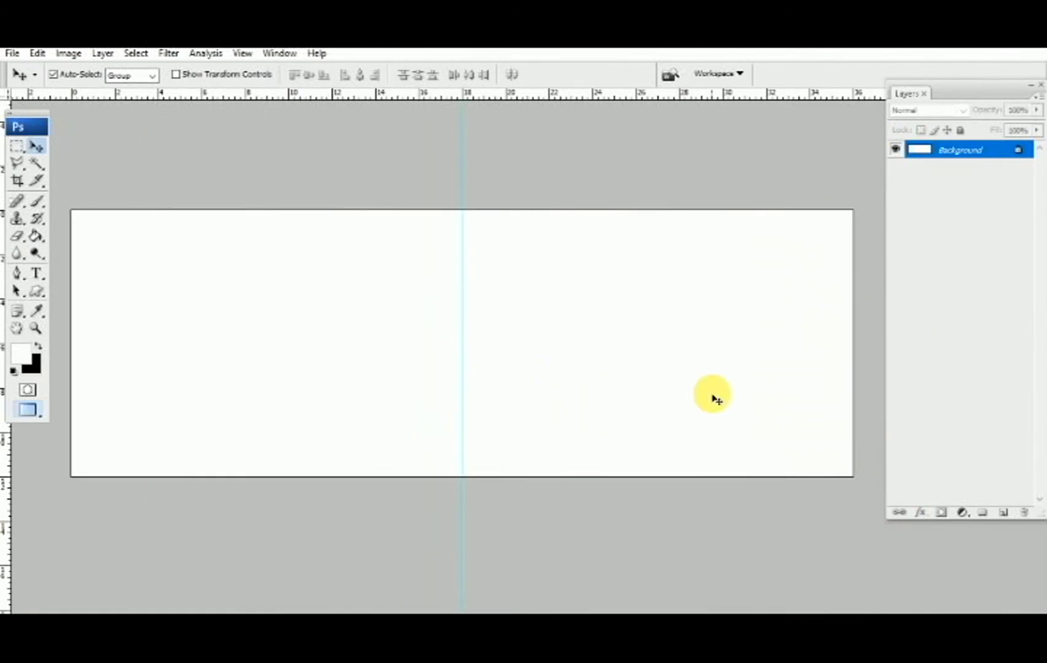
# Paste the autumn photo as Layer 1 and stretch it past all edges of the canvas.
pyautogui.hotkey('ctrl', 'v')
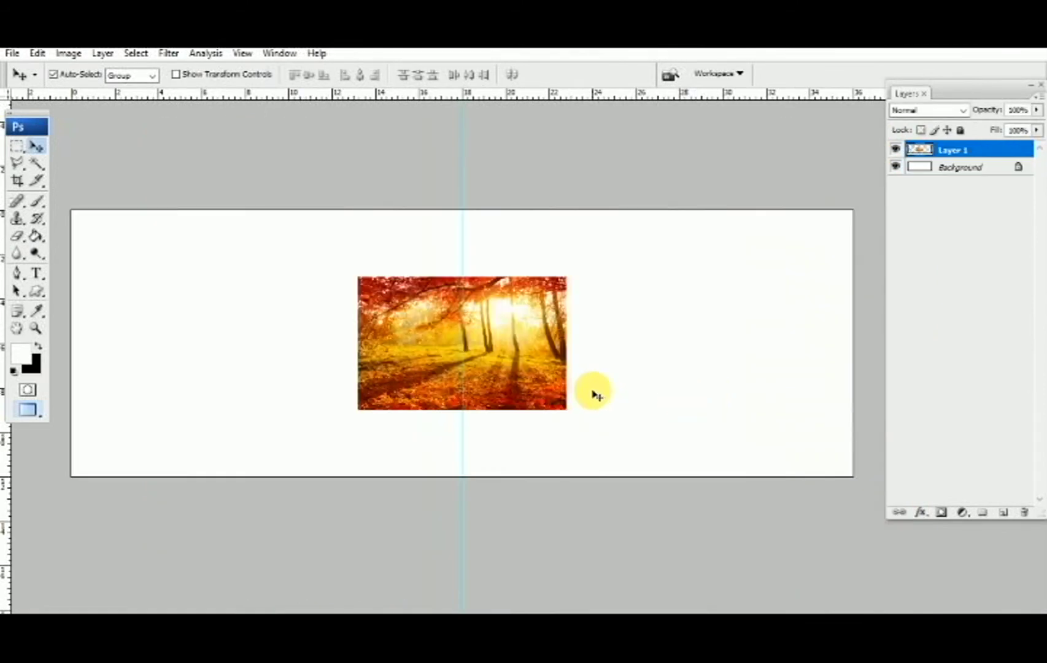
pyautogui.hotkey('ctrl', 't')
pyautogui.moveTo(568, 277); pyautogui.dragTo(671, 211)
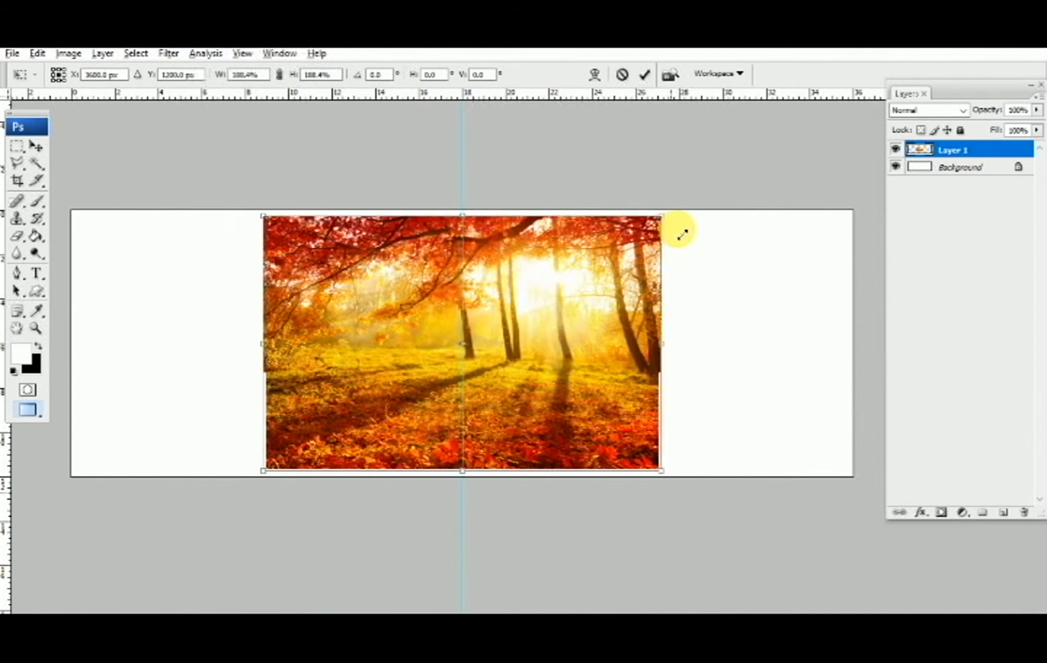
pyautogui.moveTo(675, 350); pyautogui.dragTo(855, 352)
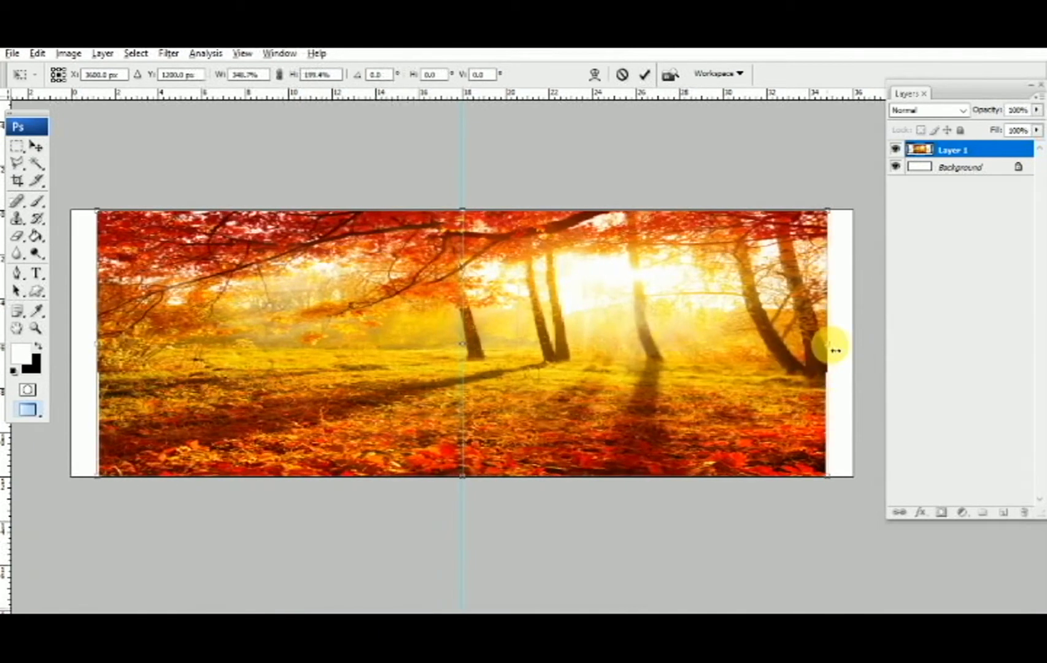
pyautogui.moveTo(853, 210); pyautogui.dragTo(870, 203)
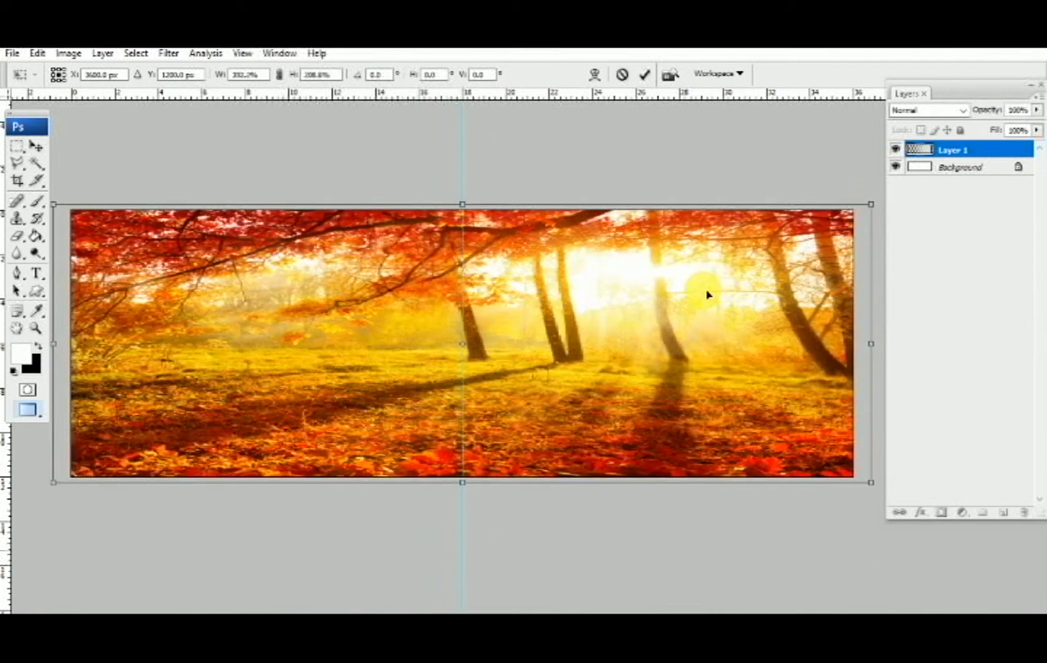
pyautogui.click(633, 396)
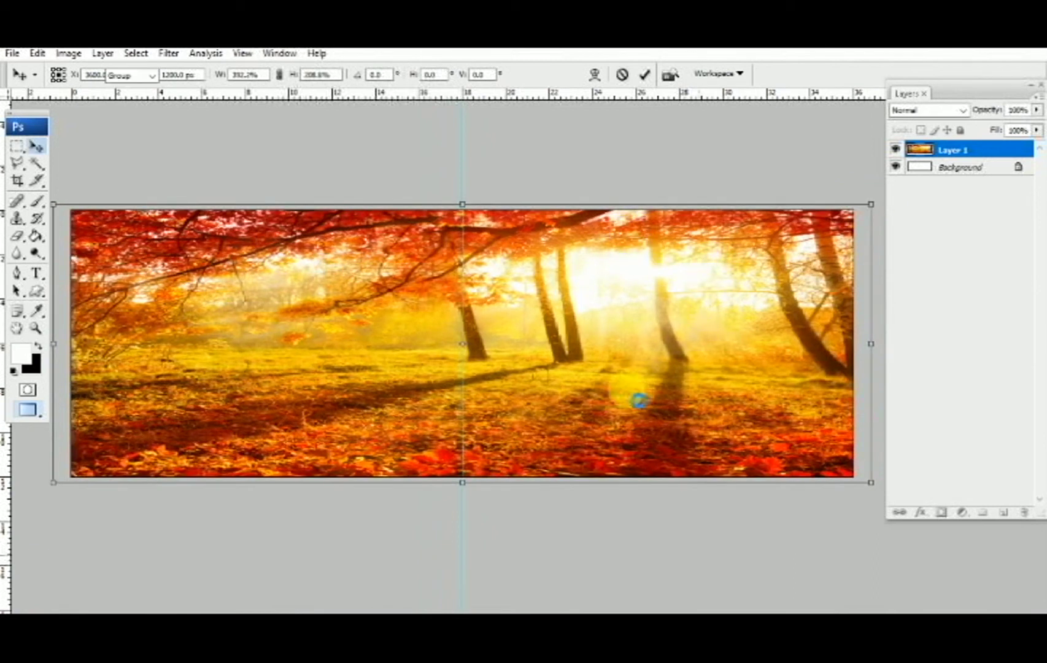
# Apply a 250-pixel Gaussian Blur to the autumn photo layer.
pyautogui.click(167, 54)
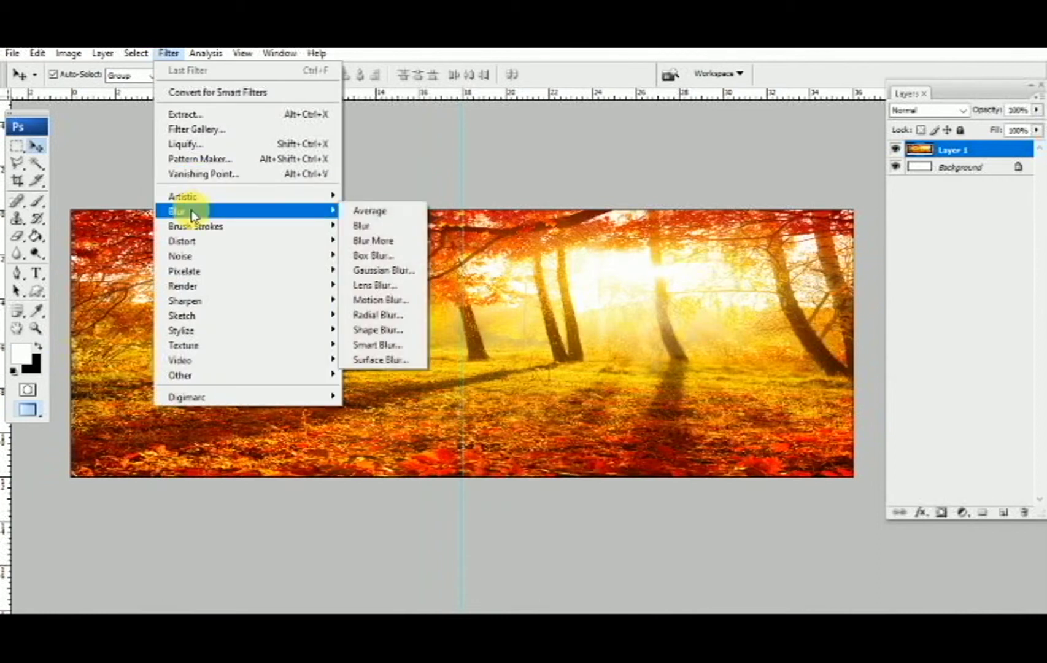
pyautogui.click(399, 271)
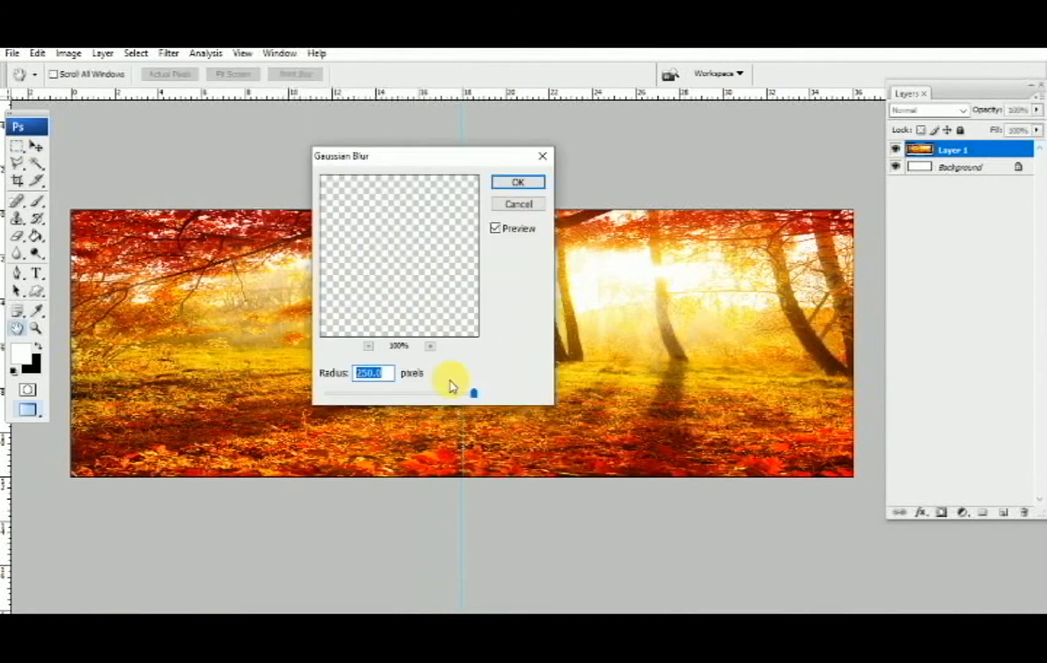
pyautogui.click(520, 183)
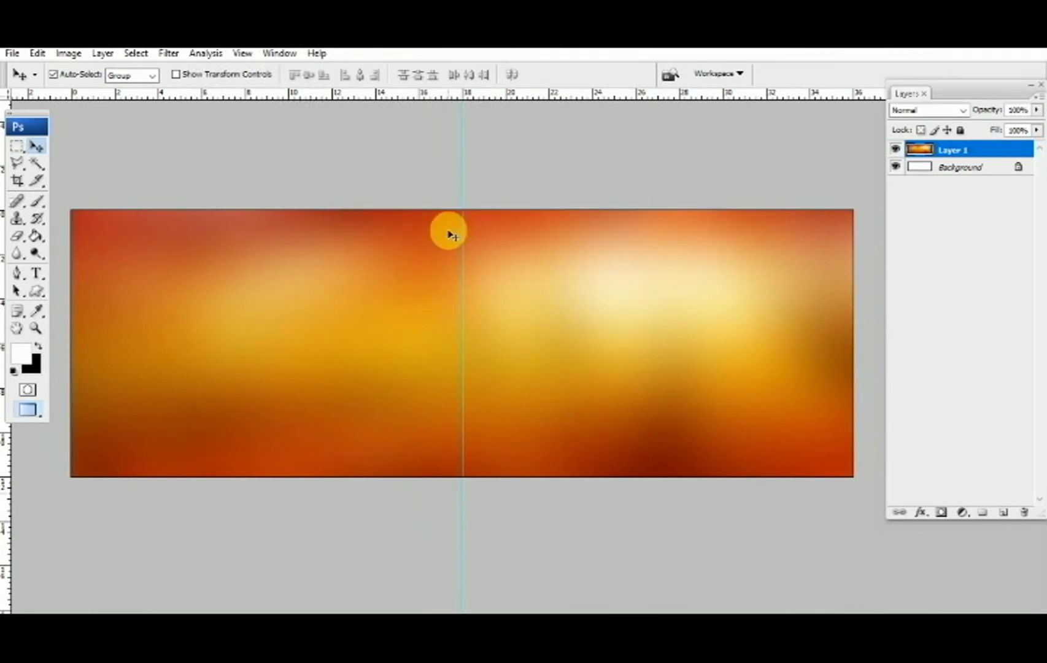
# Raise Layer 1's saturation to about +48 with Hue/Saturation.
pyautogui.click(69, 53)
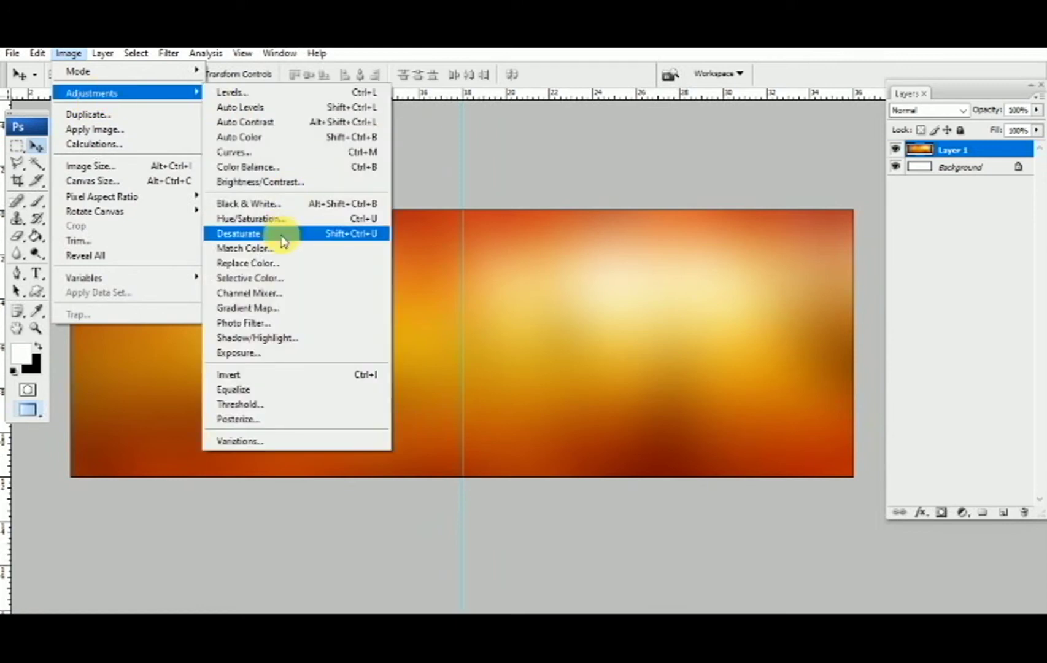
pyautogui.click(311, 225)
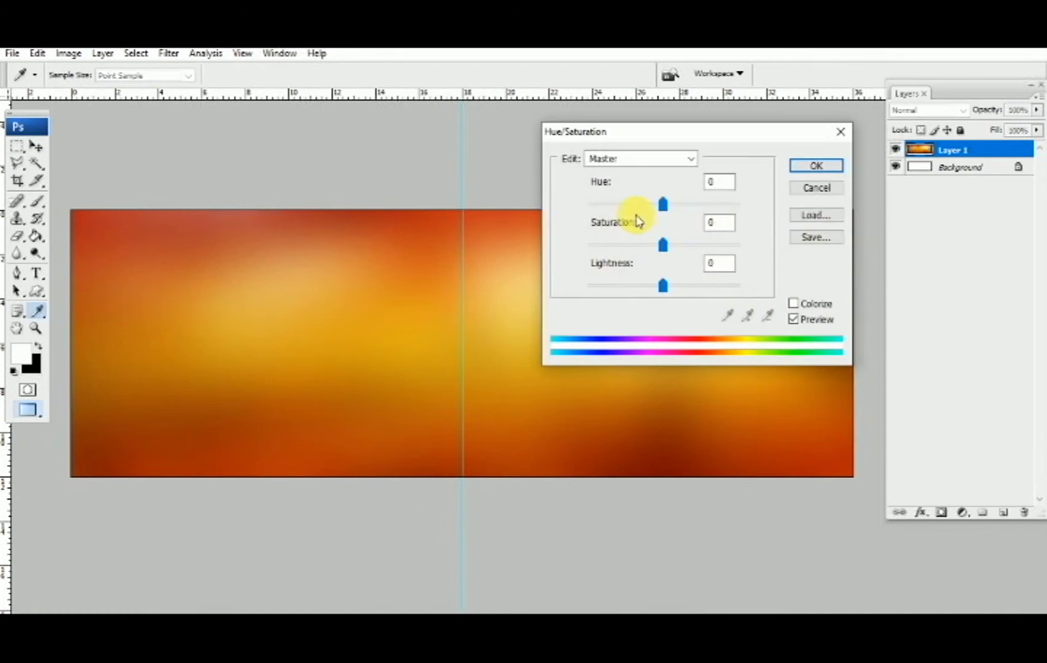
pyautogui.moveTo(692, 247); pyautogui.dragTo(698, 245)
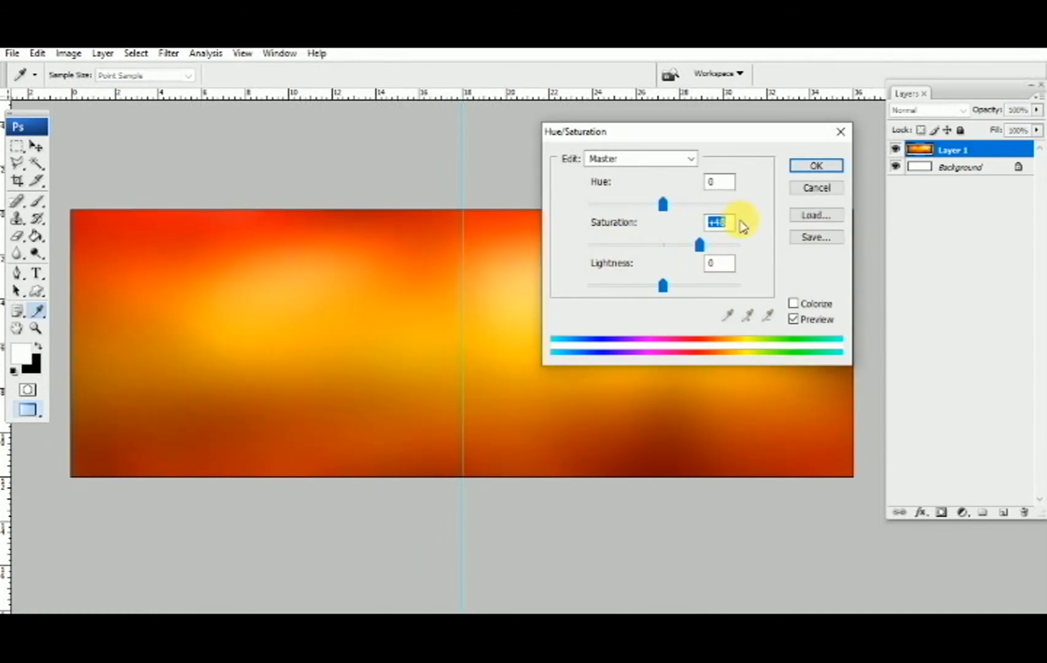
pyautogui.click(818, 166)
pyautogui.press('v')
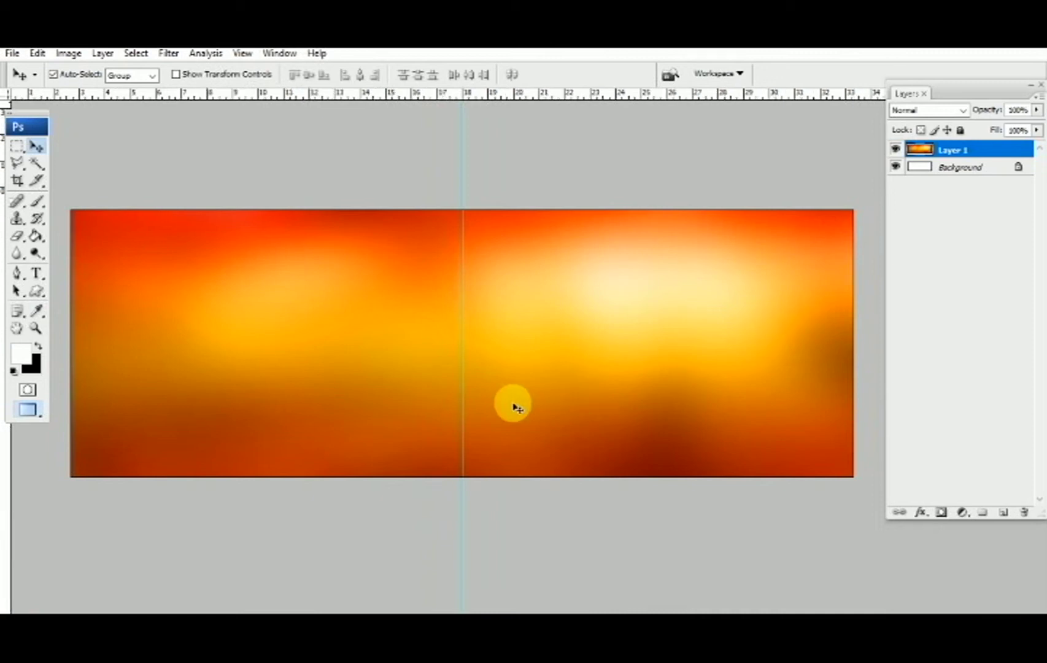
pyautogui.hotkey('ctrl', '+')
pyautogui.hotkey('ctrl', '+')
pyautogui.moveTo(552, 350); pyautogui.dragTo(335, 355)
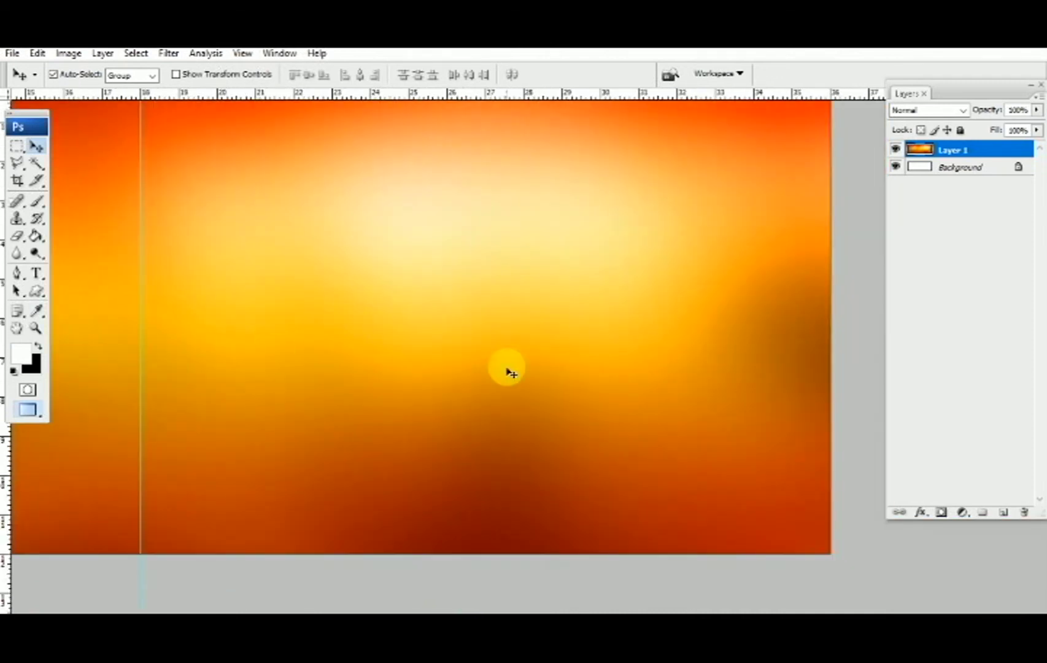
# Apply another Gaussian Blur to the orange backdrop layer.
pyautogui.hotkey('ctrl', '-')
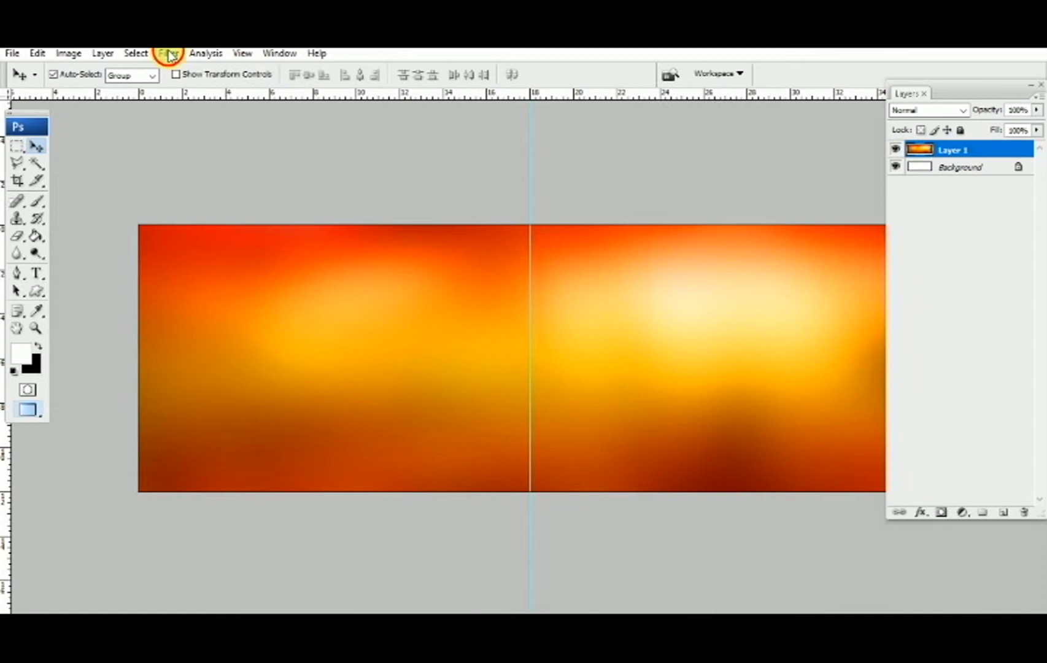
pyautogui.click(168, 53)
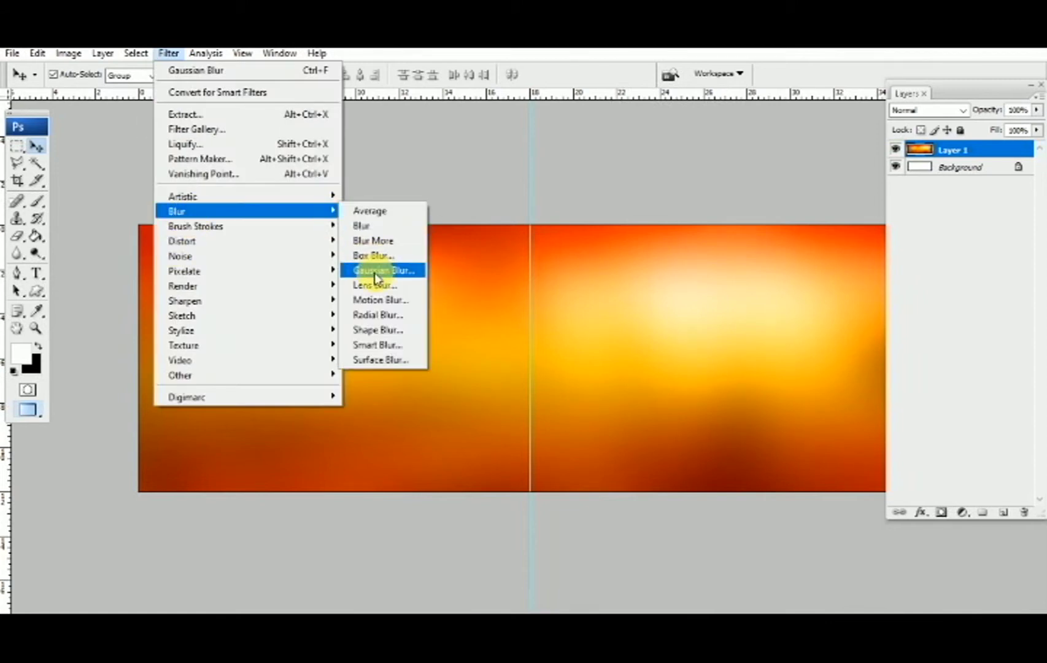
pyautogui.moveTo(176, 211)
pyautogui.click(377, 269)
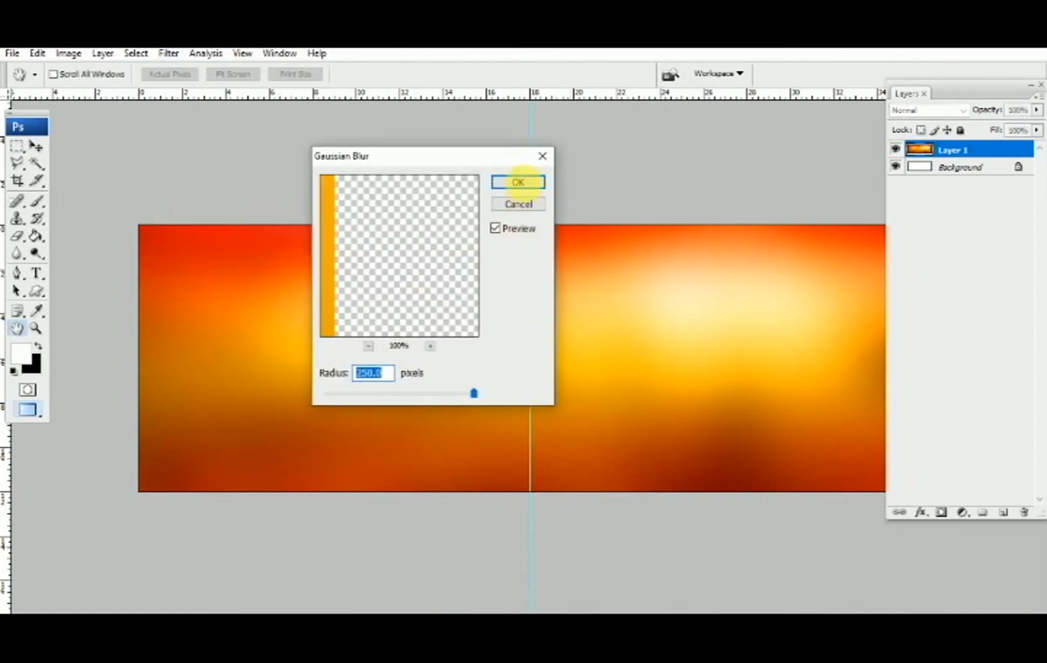
pyautogui.click(517, 182)
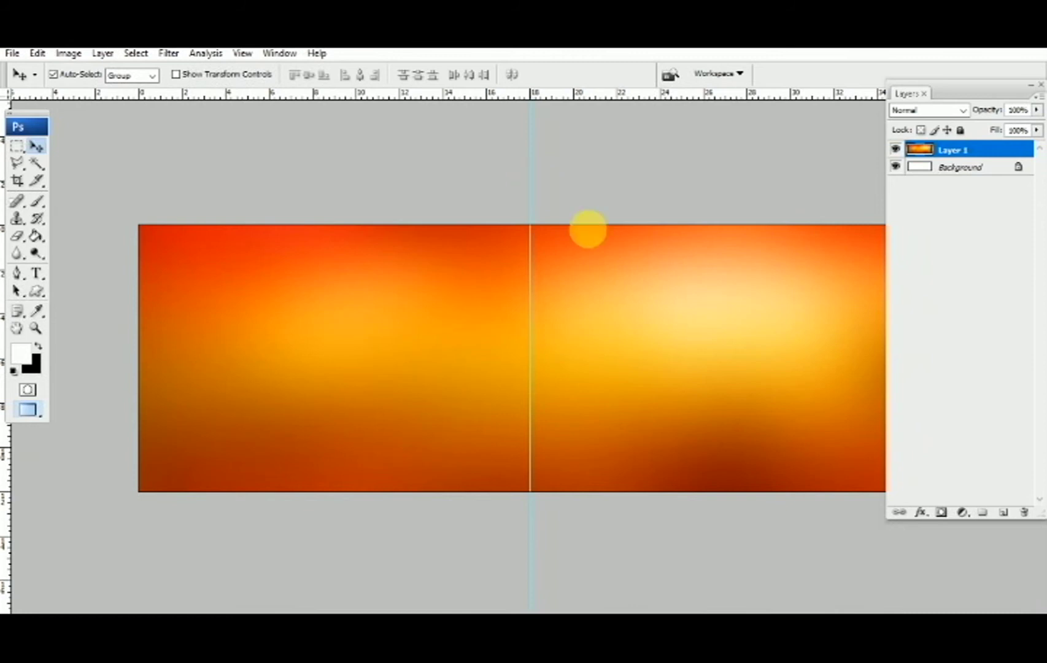
# Merge both layers into a single Background layer and open the Album-4 photo folder.
pyautogui.scroll(-1, 587, 227)
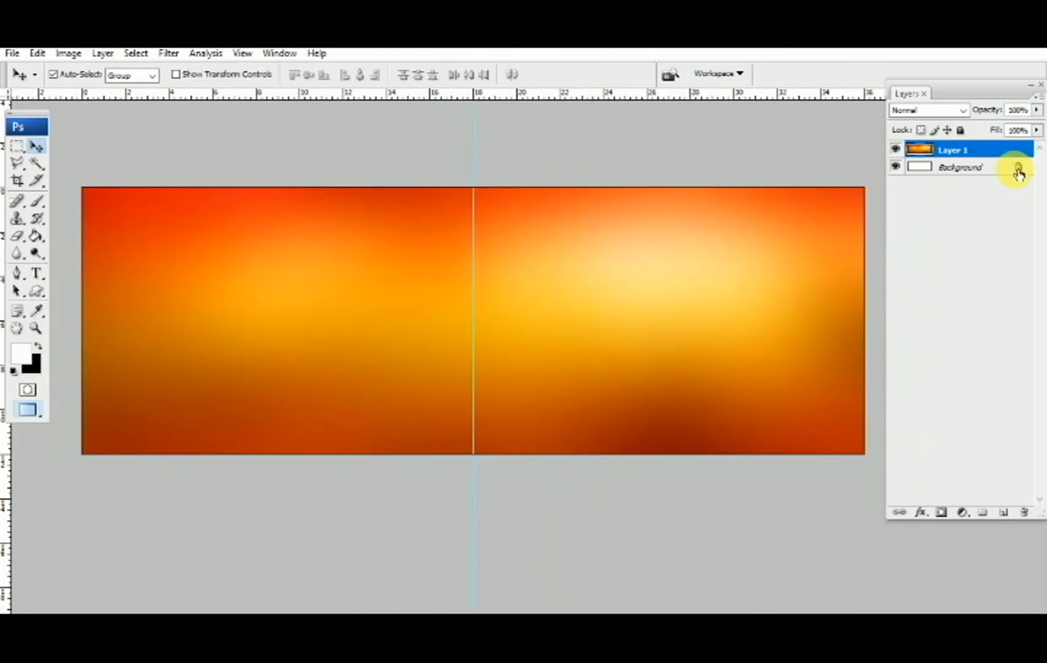
pyautogui.keyDown('shift'); pyautogui.click(963, 167); pyautogui.keyUp('shift')
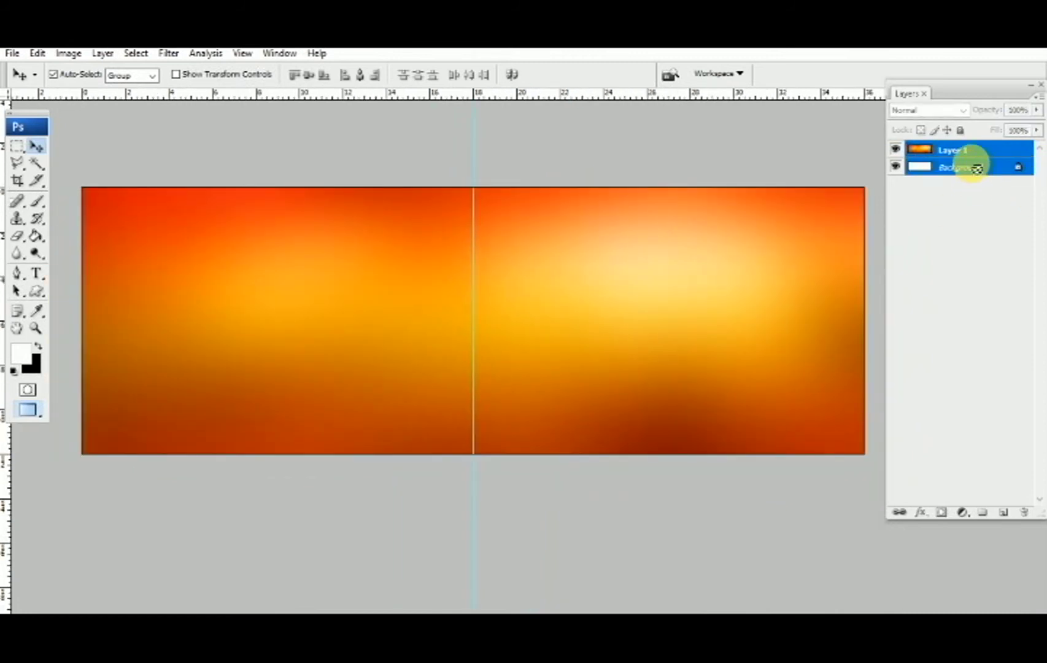
pyautogui.hotkey('ctrl', 'e')
pyautogui.moveTo(373, 291); pyautogui.dragTo(393, 281)
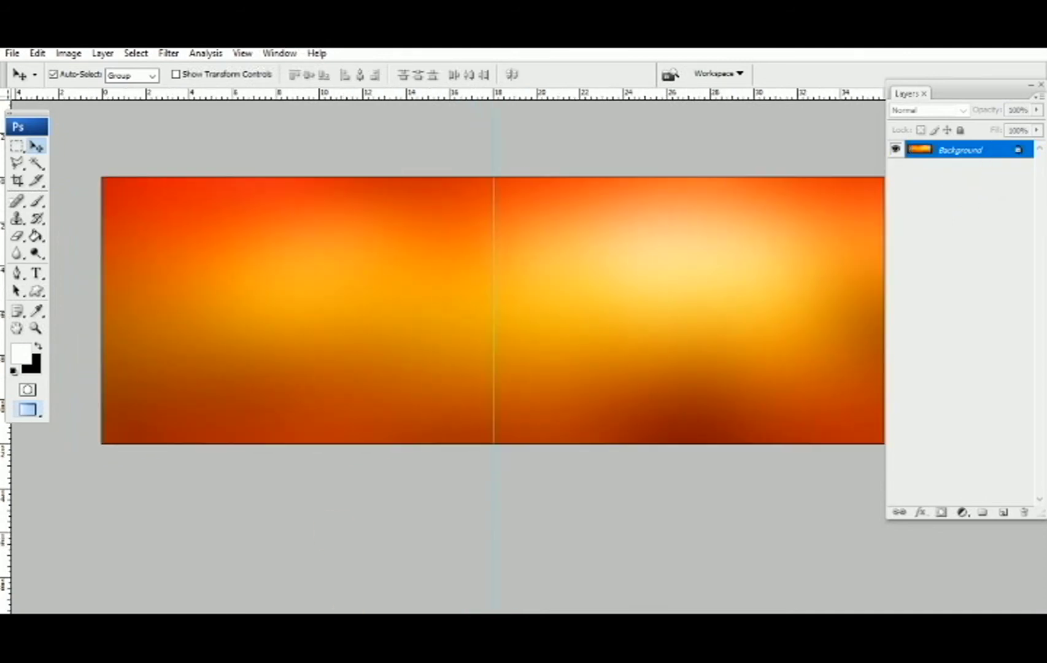
pyautogui.click(338, 579)
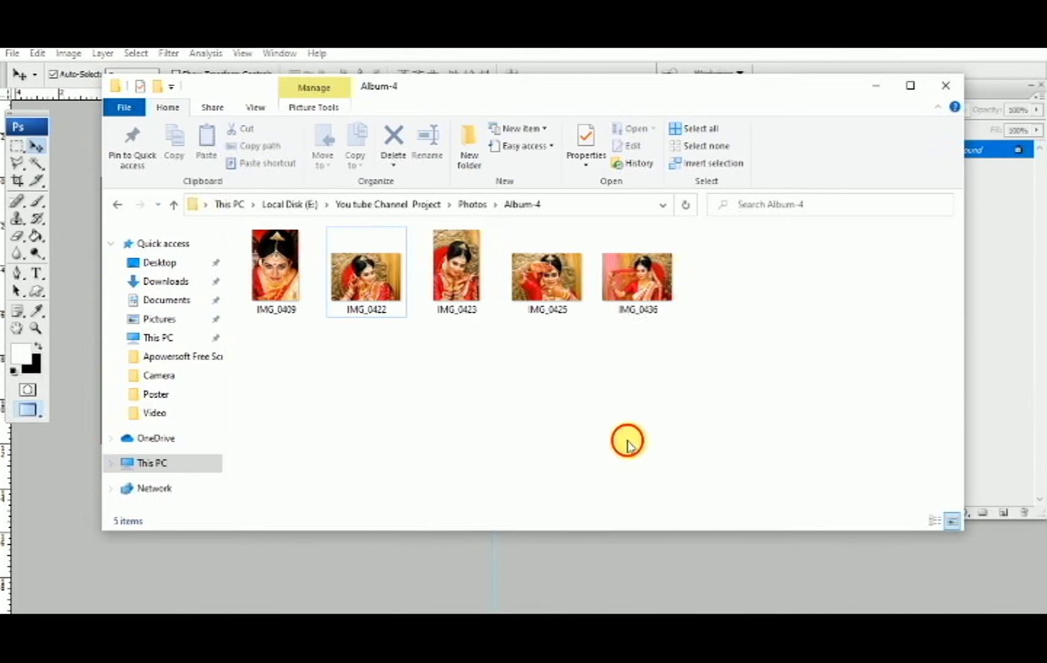
# Pick the IMG_0422 bride photo in Album-4 and go back to the orange spread.
pyautogui.click(378, 279)
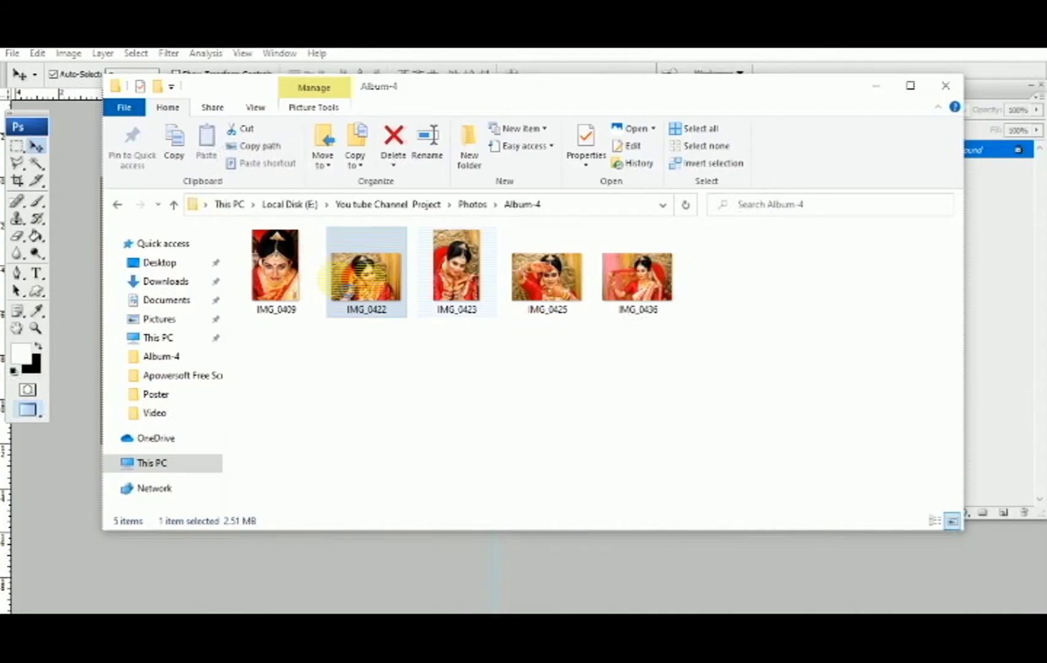
pyautogui.click(375, 321)
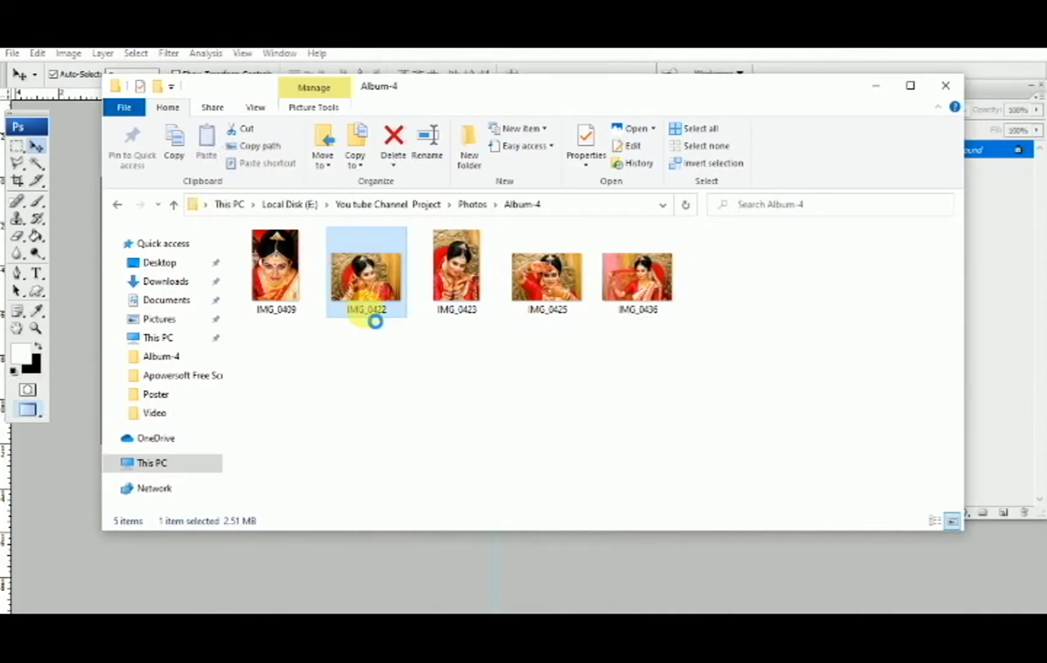
pyautogui.click(998, 307)
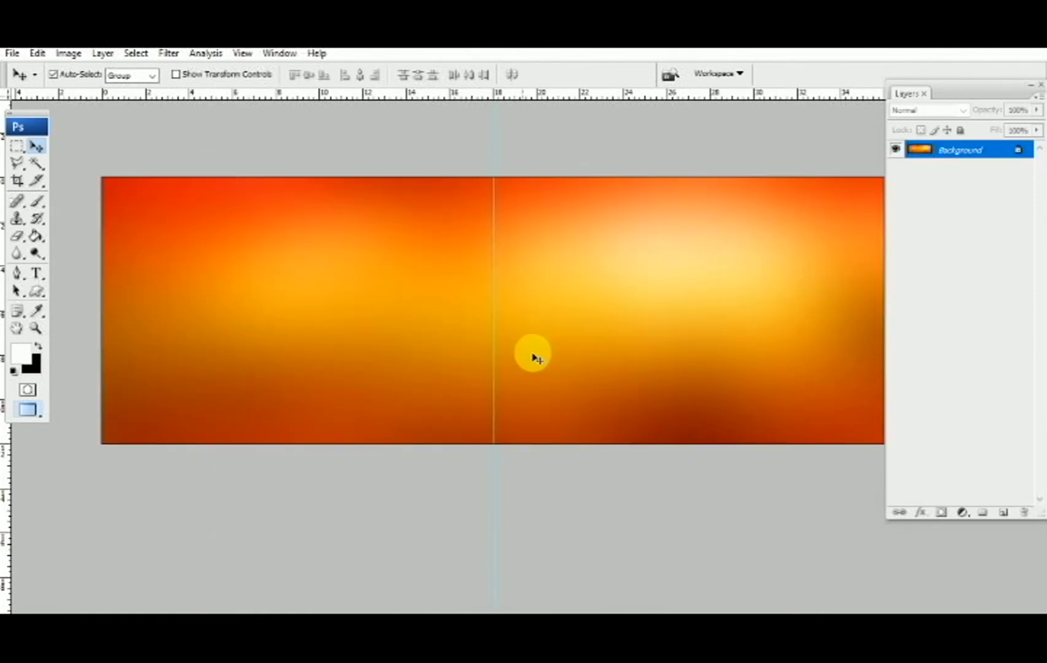
# Paste the IMG_0422 bride photo, scale it to full spread height, and position it left of centre.
pyautogui.hotkey('ctrl', 'v')
pyautogui.hotkey('ctrl', 't')
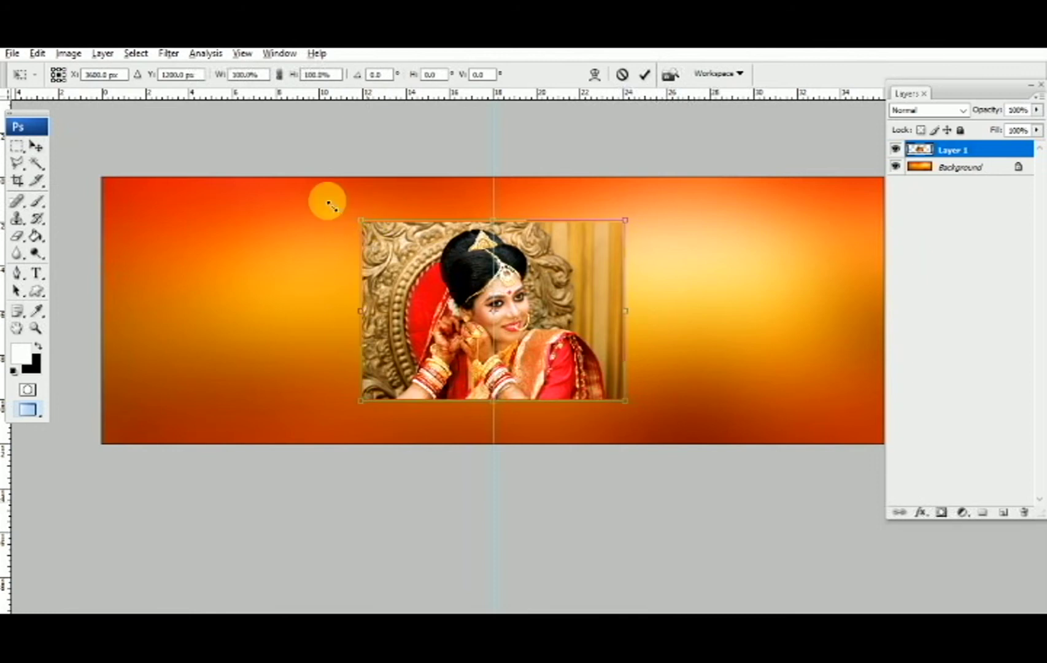
pyautogui.moveTo(365, 222); pyautogui.dragTo(294, 176)
pyautogui.moveTo(471, 287); pyautogui.dragTo(389, 284)
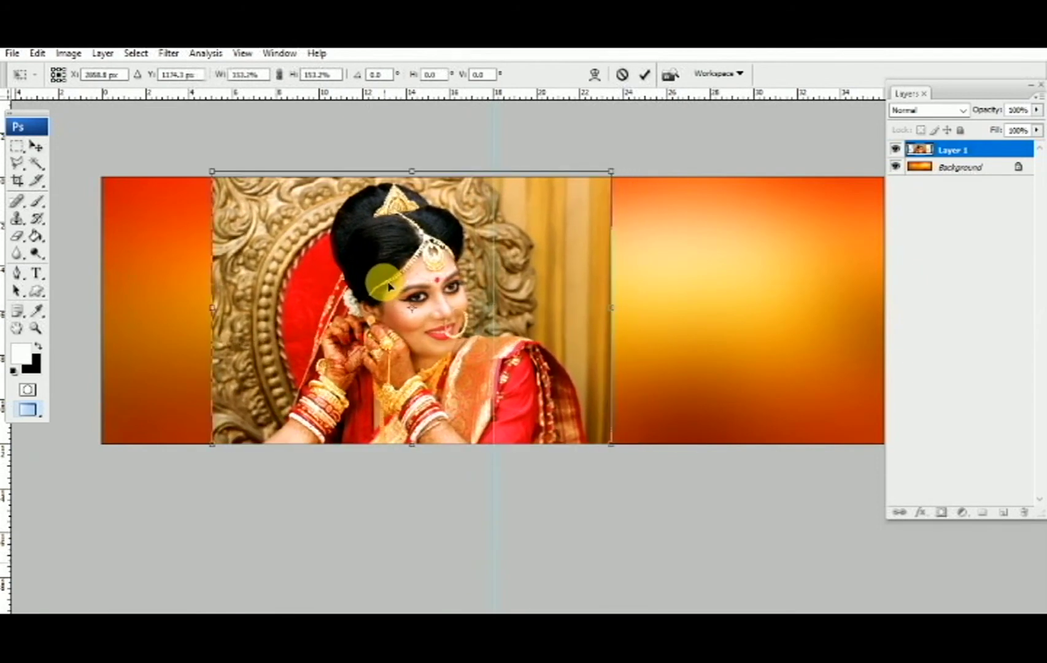
pyautogui.press('v')
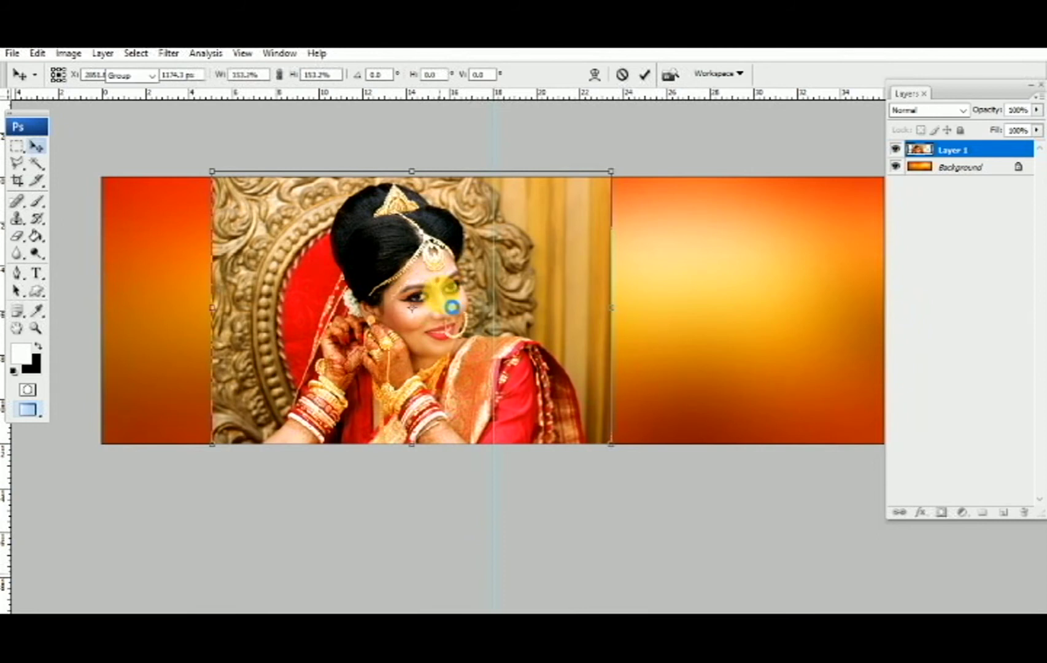
pyautogui.doubleClick(452, 306)
pyautogui.moveTo(422, 282); pyautogui.dragTo(419, 282)
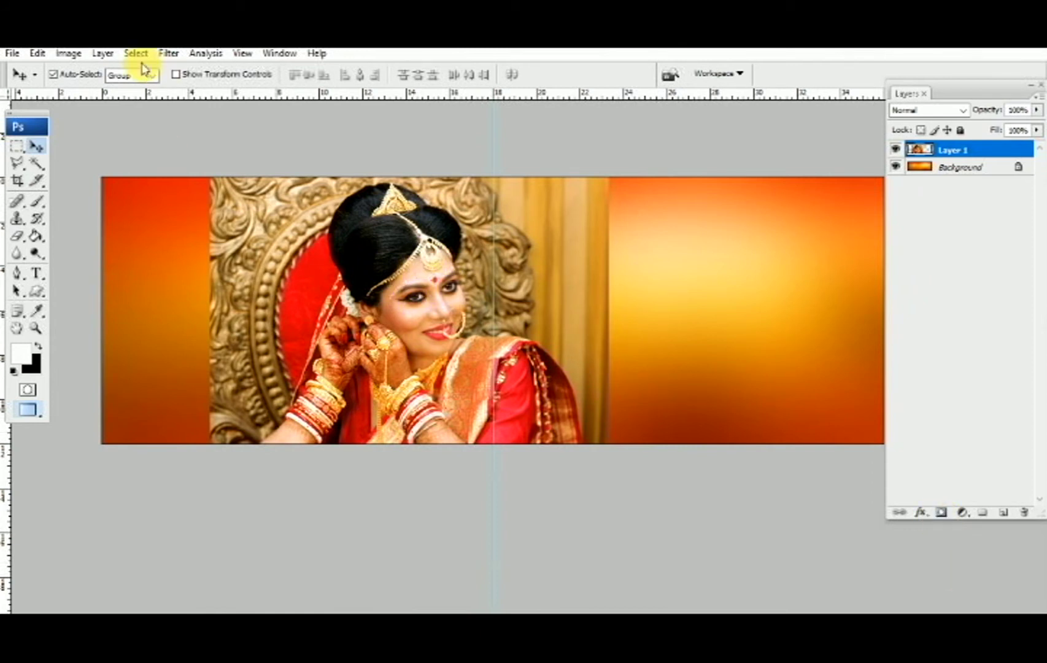
# Add a Hide All mask to Layer 1 and set up a fully soft, maximum-size brush at 100% opacity.
pyautogui.click(104, 55)
pyautogui.click(316, 254)
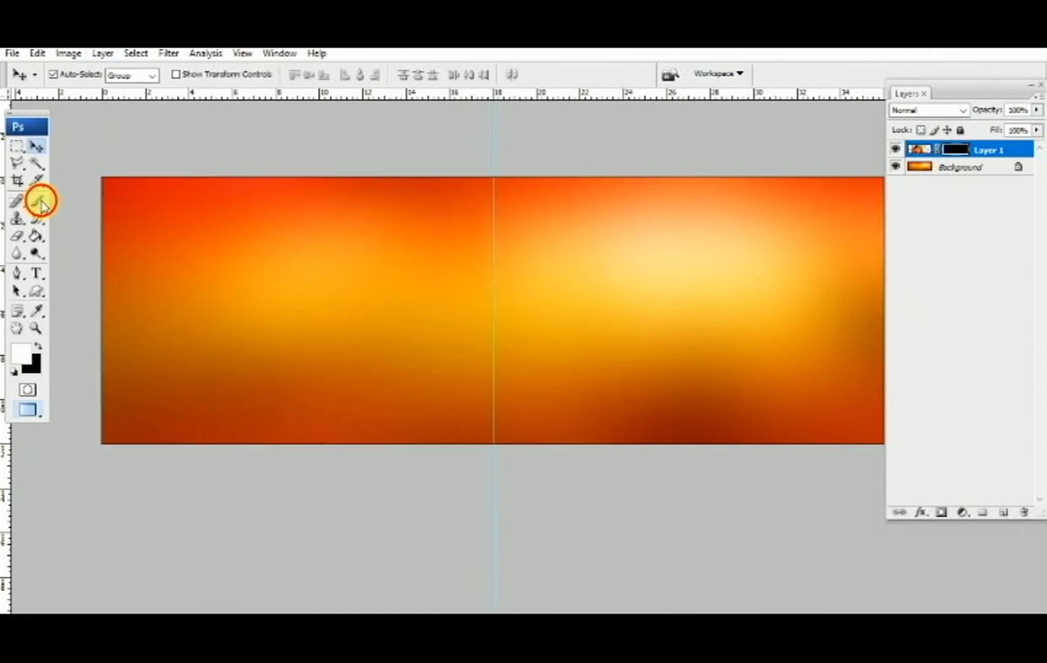
pyautogui.click(39, 202)
pyautogui.click(88, 75)
pyautogui.click(19, 173)
pyautogui.moveTo(152, 121)
pyautogui.mouseDown()
pyautogui.moveTo(383, 292)
pyautogui.moveTo(166, 140)
pyautogui.mouseUp()
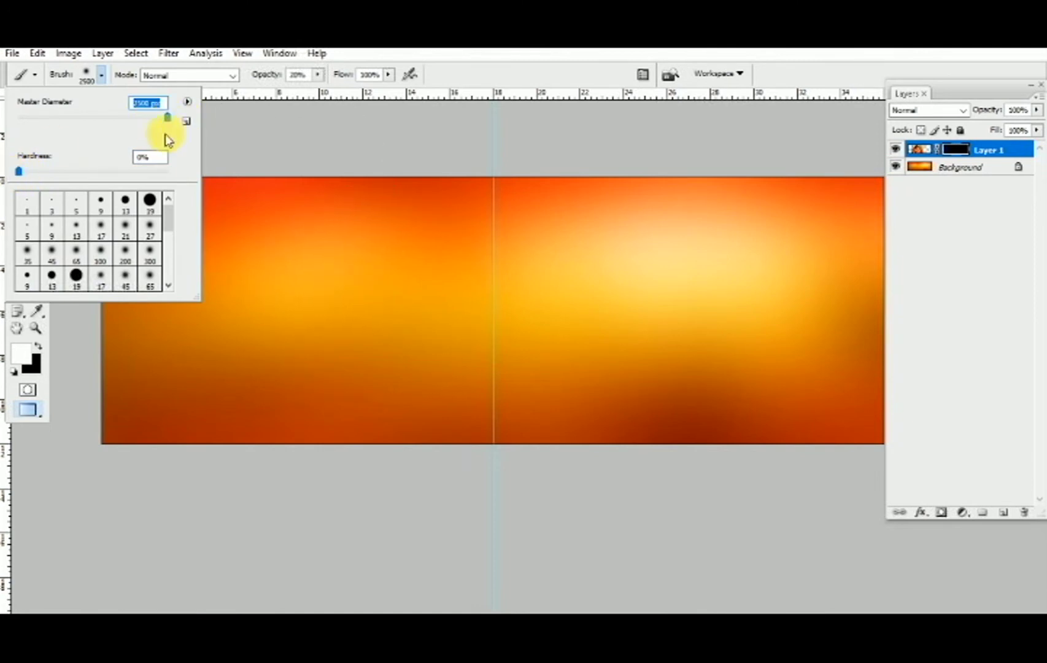
pyautogui.click(318, 74)
pyautogui.moveTo(326, 91); pyautogui.dragTo(388, 91)
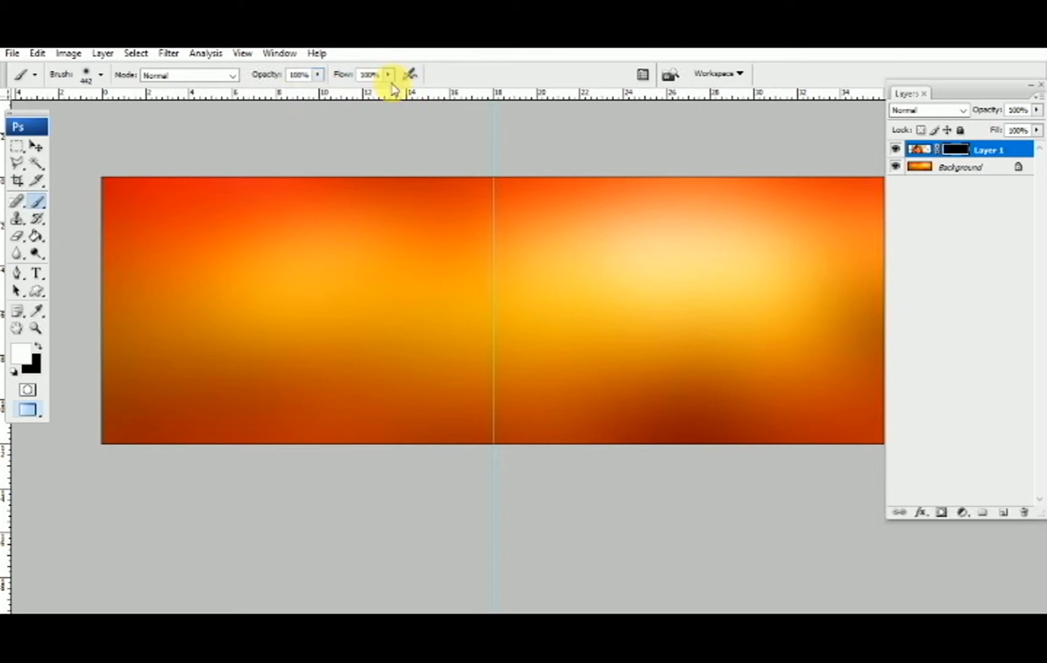
# Paint on the mask to reveal the bride's face at 100%, then hair and ornaments at 15%.
pyautogui.moveTo(373, 288); pyautogui.dragTo(419, 299)
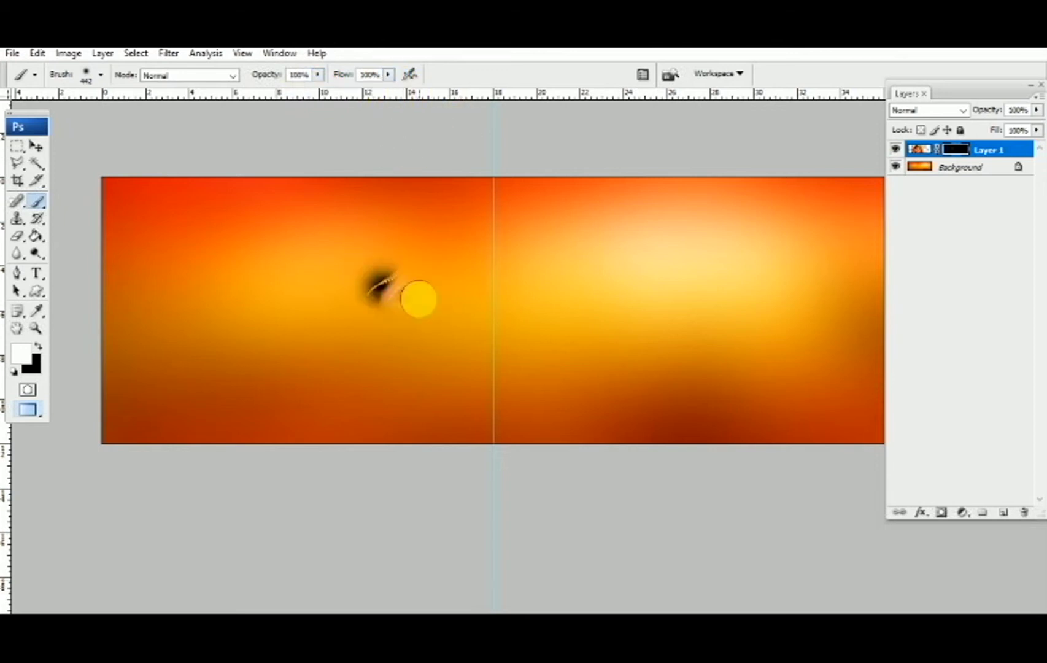
pyautogui.press(']')
pyautogui.press(']')
pyautogui.press(']')
pyautogui.press(']')
pyautogui.press(']')
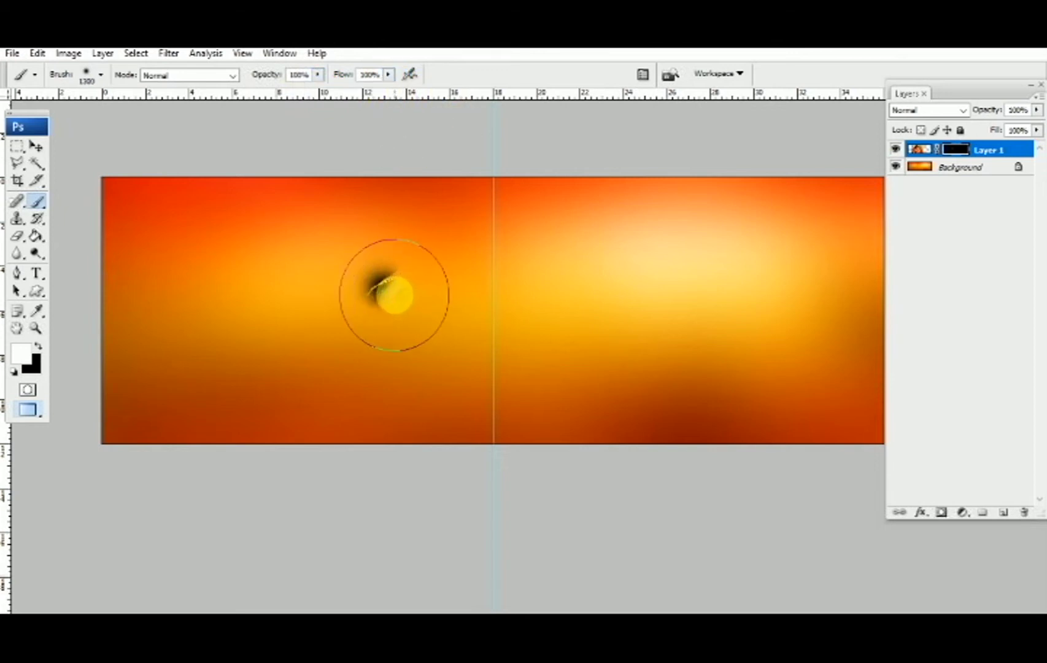
pyautogui.moveTo(399, 264)
pyautogui.mouseDown()
pyautogui.moveTo(403, 278)
pyautogui.moveTo(385, 234)
pyautogui.moveTo(399, 288)
pyautogui.moveTo(374, 356)
pyautogui.moveTo(405, 372)
pyautogui.moveTo(442, 423)
pyautogui.mouseUp()
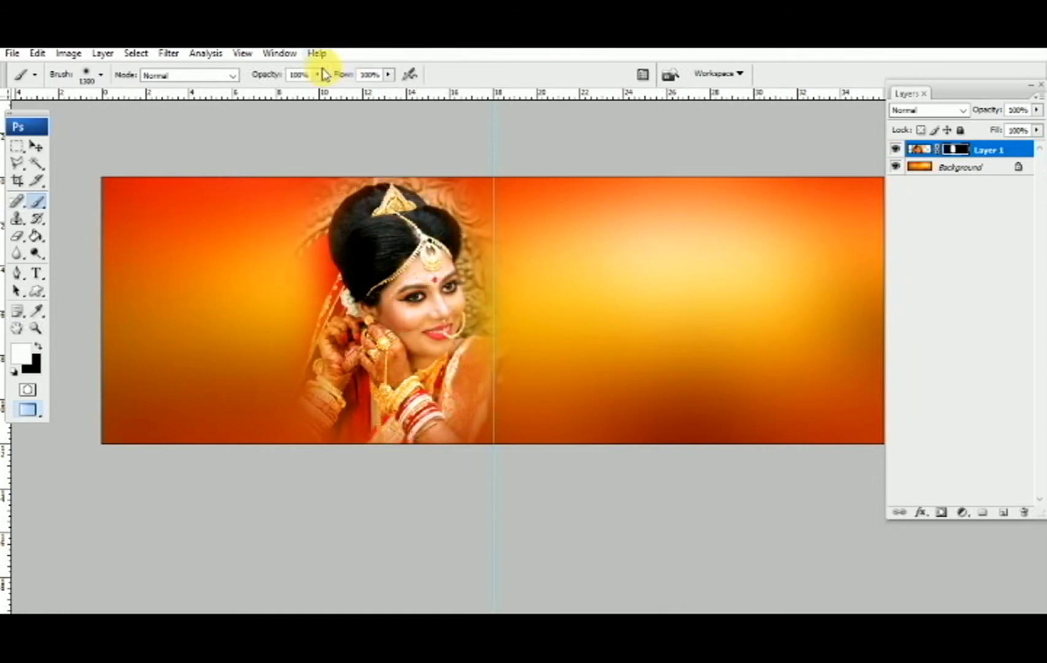
pyautogui.click(317, 75)
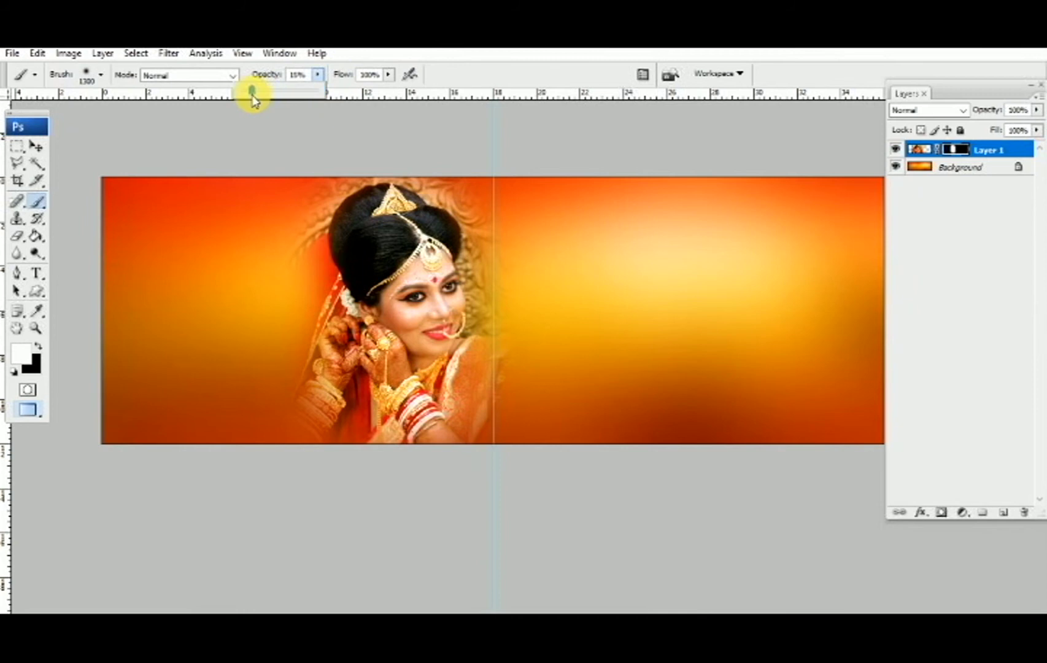
pyautogui.moveTo(339, 206)
pyautogui.mouseDown()
pyautogui.moveTo(338, 381)
pyautogui.moveTo(324, 245)
pyautogui.moveTo(444, 198)
pyautogui.moveTo(468, 223)
pyautogui.moveTo(479, 269)
pyautogui.moveTo(465, 303)
pyautogui.moveTo(468, 187)
pyautogui.moveTo(444, 304)
pyautogui.moveTo(462, 393)
pyautogui.moveTo(467, 205)
pyautogui.moveTo(422, 224)
pyautogui.moveTo(367, 222)
pyautogui.moveTo(356, 297)
pyautogui.moveTo(362, 369)
pyautogui.moveTo(443, 365)
pyautogui.moveTo(443, 175)
pyautogui.moveTo(346, 234)
pyautogui.moveTo(332, 380)
pyautogui.moveTo(423, 374)
pyautogui.moveTo(433, 264)
pyautogui.moveTo(451, 206)
pyautogui.moveTo(433, 429)
pyautogui.moveTo(437, 251)
pyautogui.mouseUp()
pyautogui.press('v')
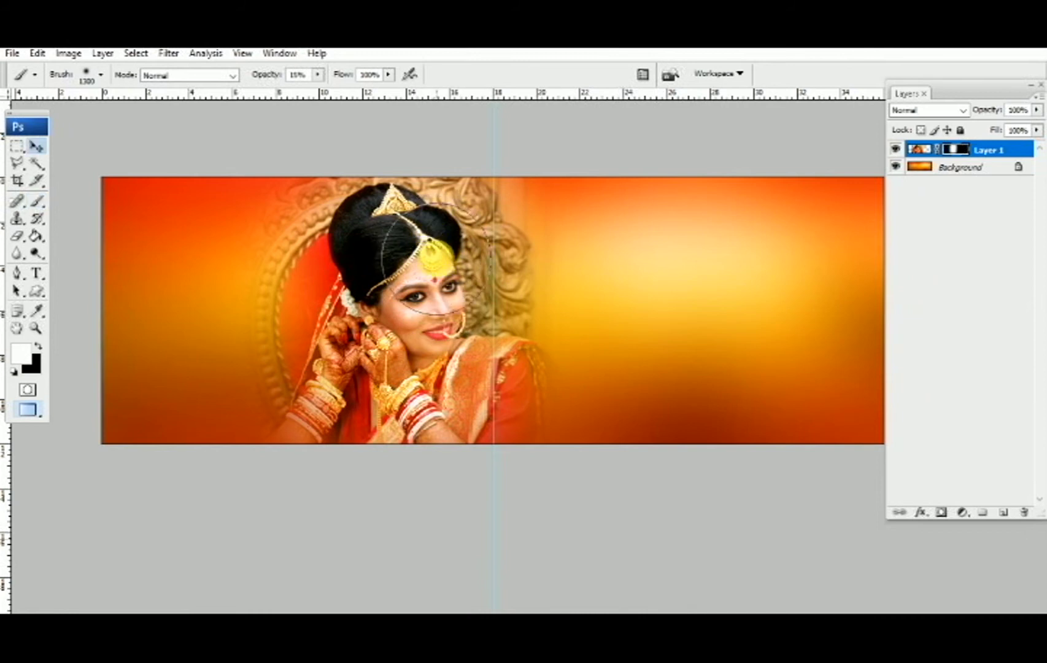
pyautogui.press('v')
pyautogui.click(459, 270)
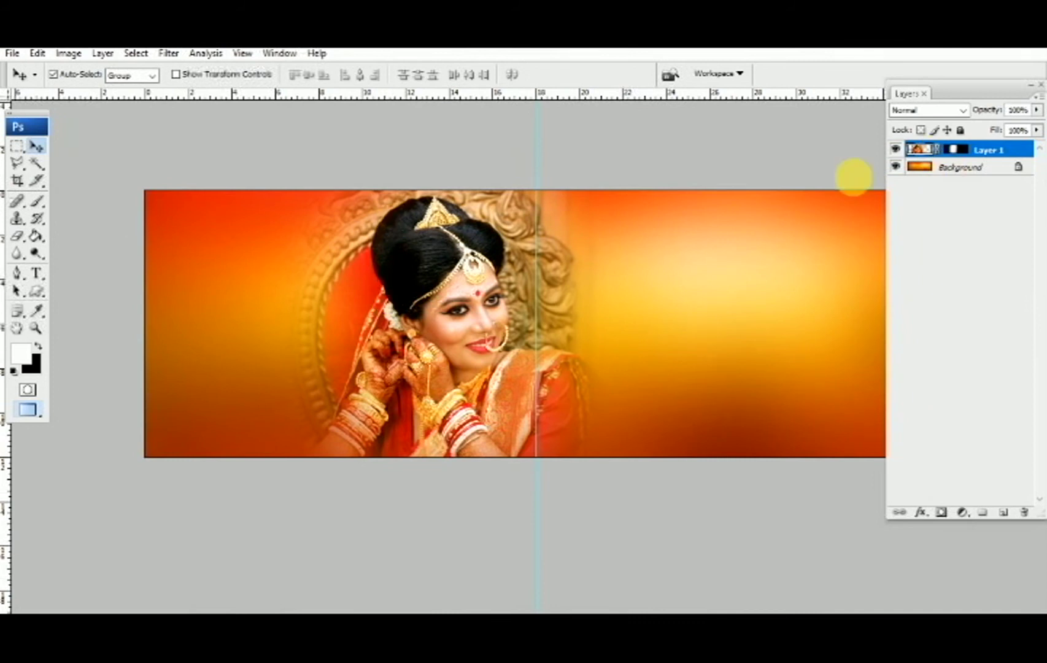
# Create a new empty Layer 2 above Layer 1 for the curved border.
pyautogui.moveTo(428, 290); pyautogui.dragTo(414, 291)
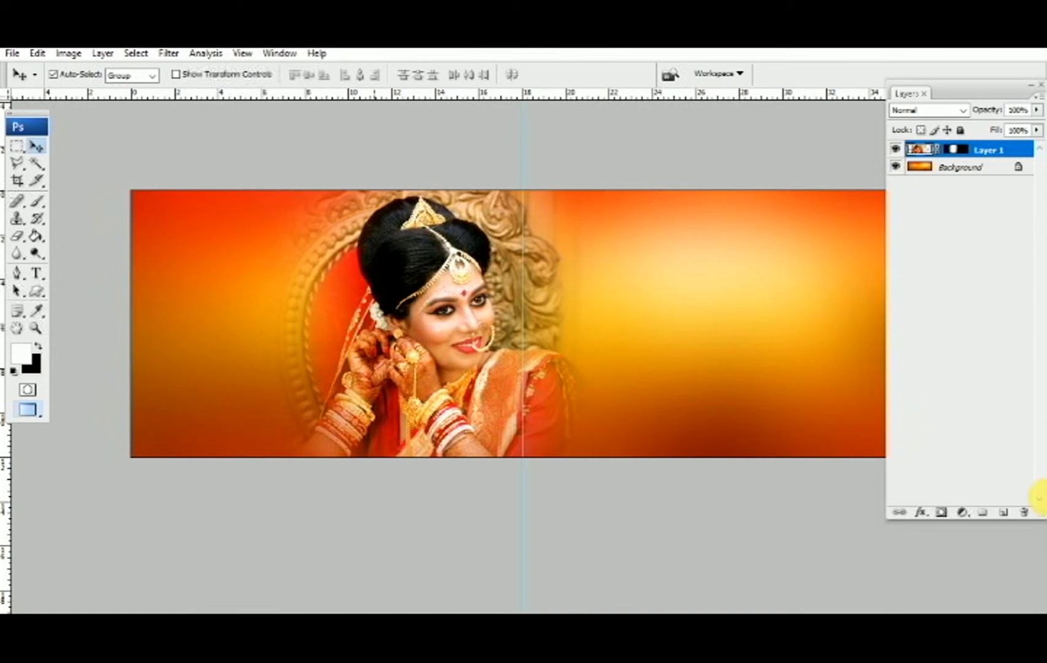
pyautogui.click(1010, 513)
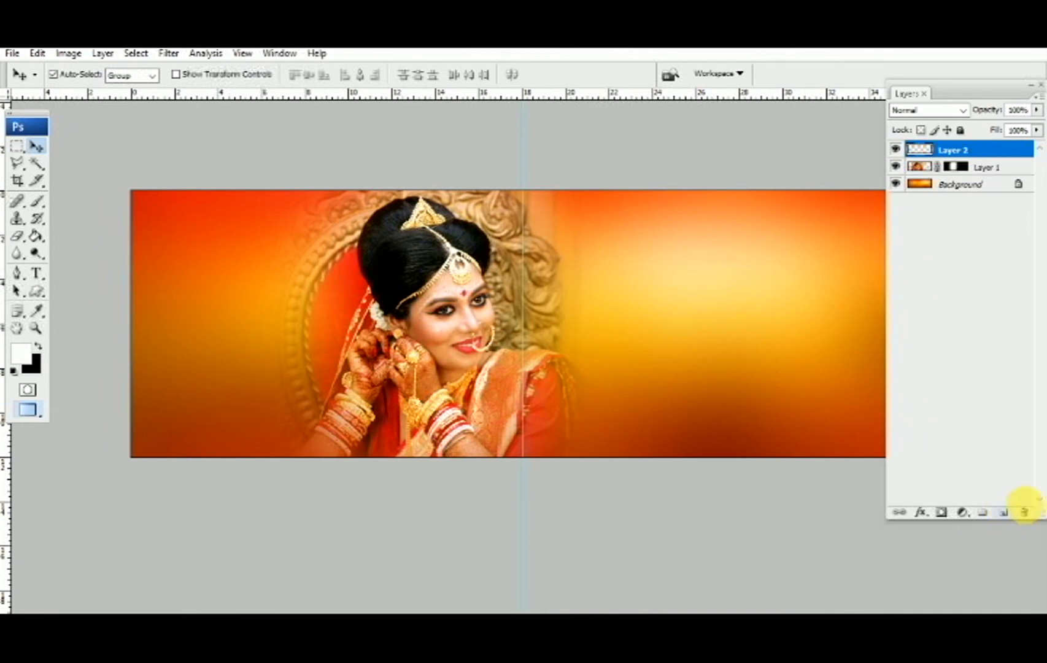
pyautogui.click(18, 276)
pyautogui.moveTo(310, 343)
pyautogui.mouseDown()
pyautogui.moveTo(319, 370)
pyautogui.moveTo(289, 503)
pyautogui.mouseUp()
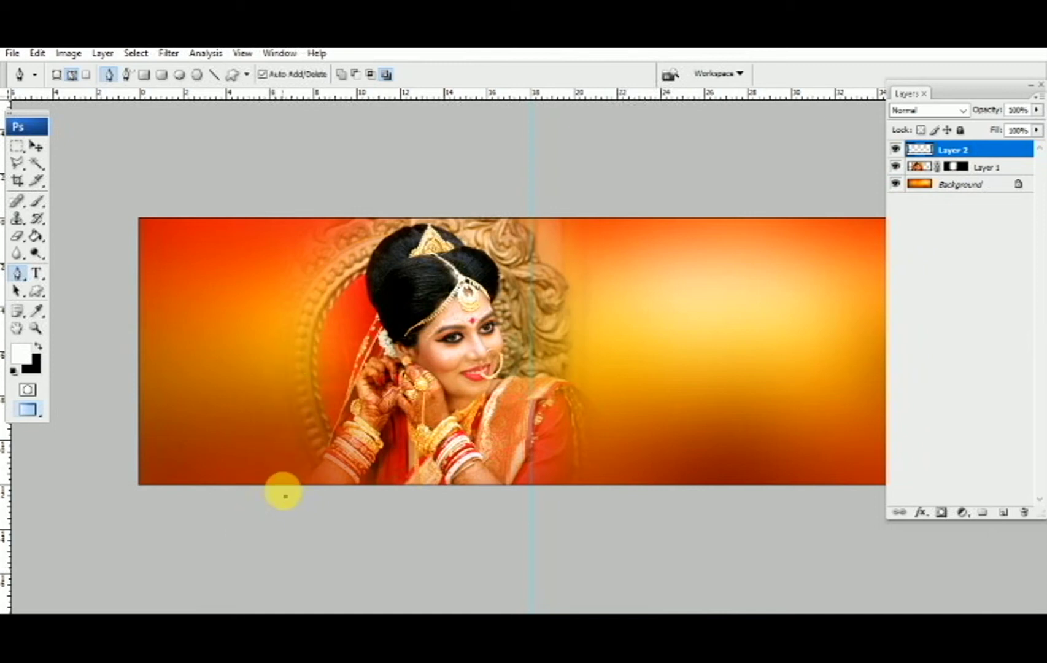
# Draw a closed Pen path with a curved right edge around the spread's left area.
pyautogui.click(251, 505)
pyautogui.moveTo(283, 339); pyautogui.dragTo(218, 212)
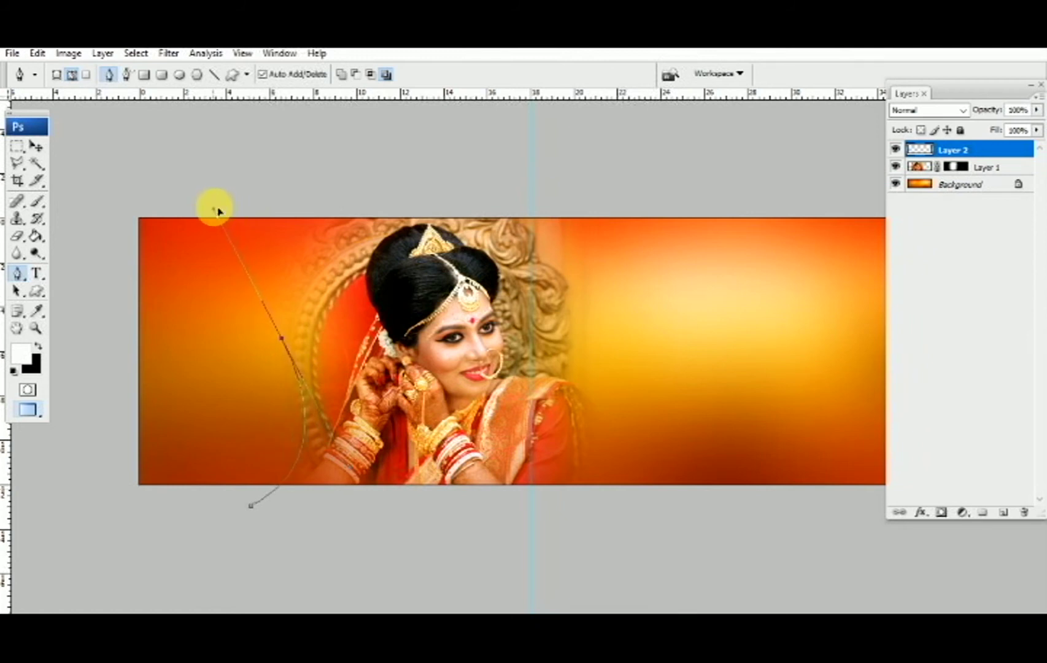
pyautogui.moveTo(345, 276); pyautogui.dragTo(352, 327)
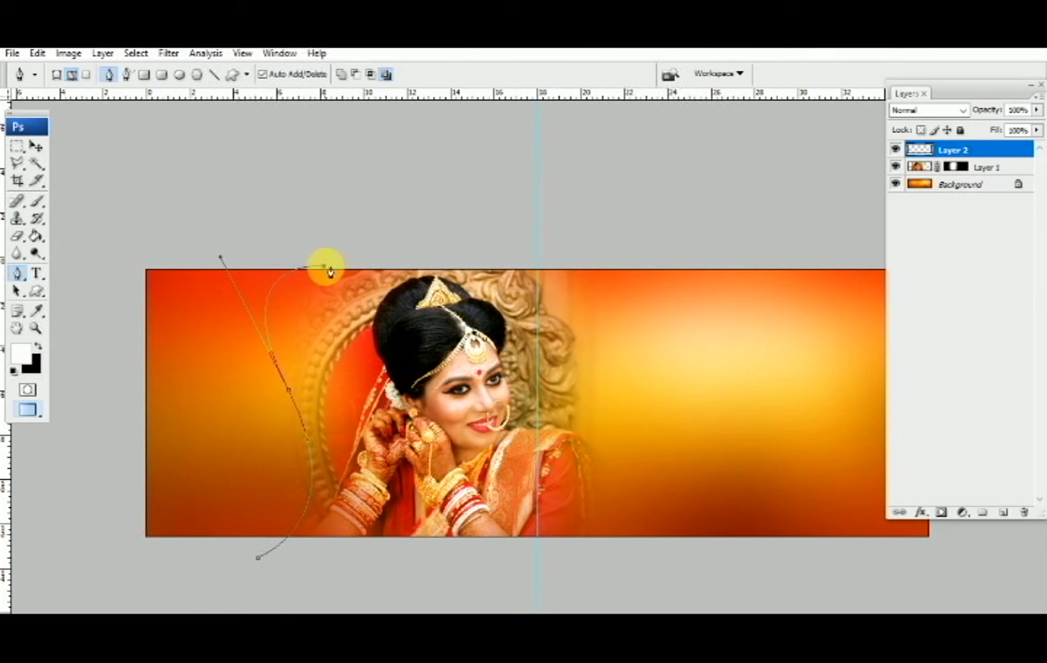
pyautogui.hotkey('ctrl', 'z')
pyautogui.click(247, 232)
pyautogui.click(154, 235)
pyautogui.click(130, 256)
pyautogui.click(116, 325)
pyautogui.click(99, 506)
pyautogui.click(174, 564)
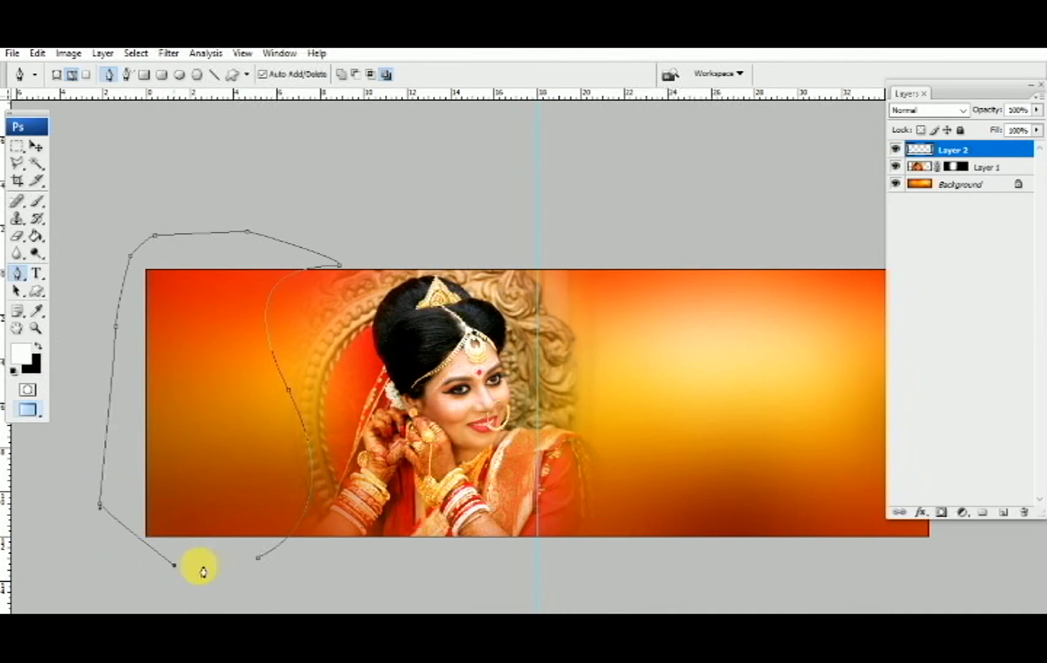
pyautogui.click(258, 558)
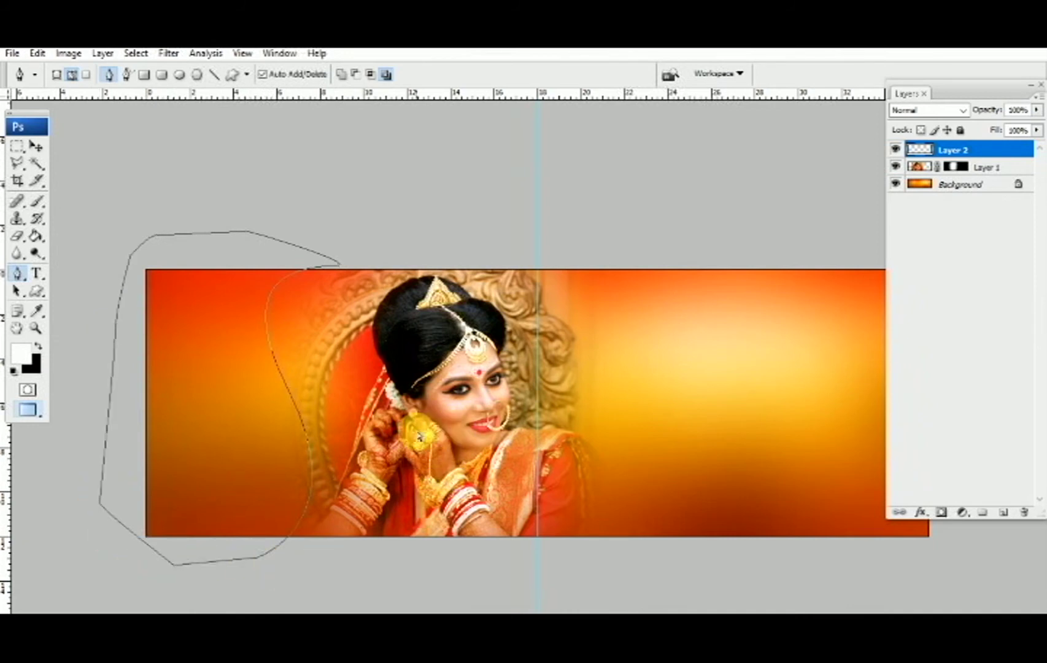
# Convert the path to a selection, fill it white with the Paint Bucket, and deselect.
pyautogui.hotkey('ctrl', 'Return')
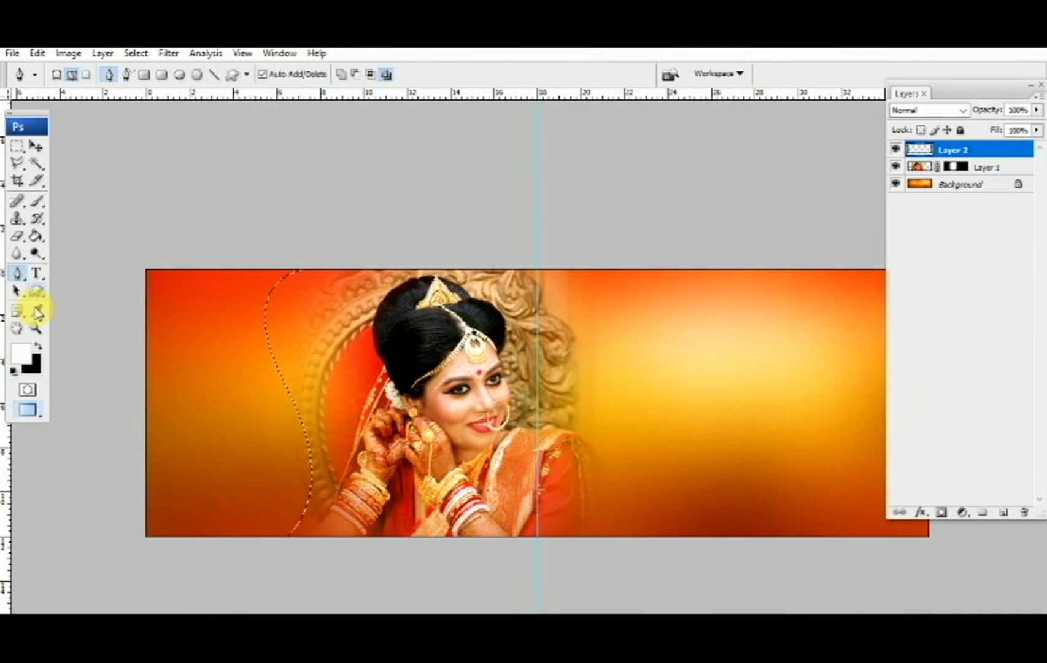
pyautogui.click(36, 235)
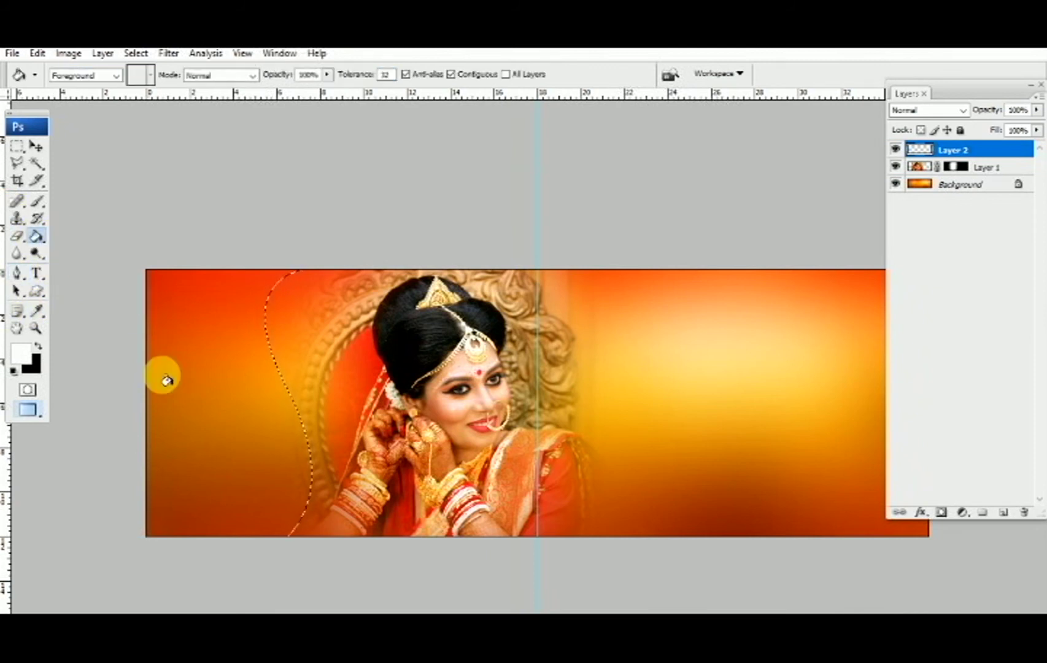
pyautogui.click(475, 371)
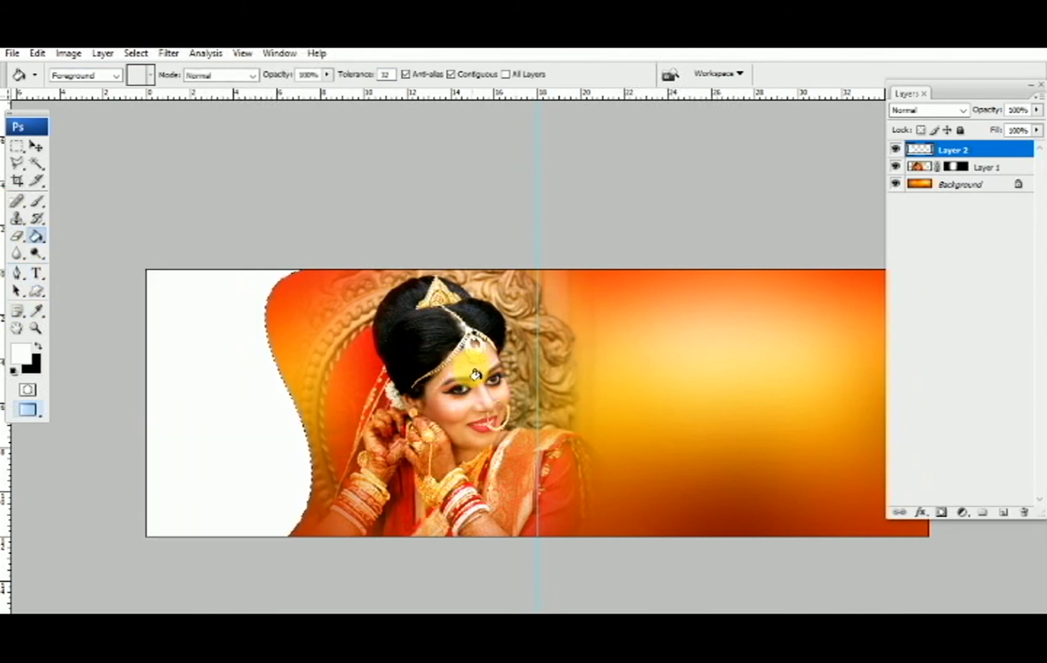
pyautogui.hotkey('ctrl', 'd')
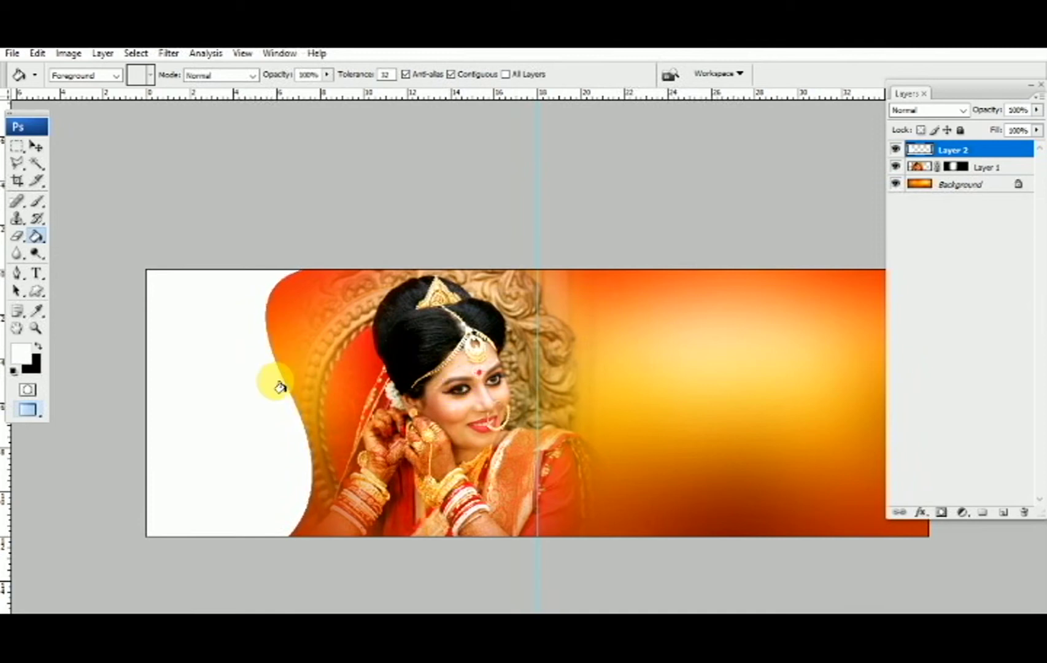
# Duplicate Layer 2 as Layer 2 copy.
pyautogui.press('v')
pyautogui.rightClick(988, 152)
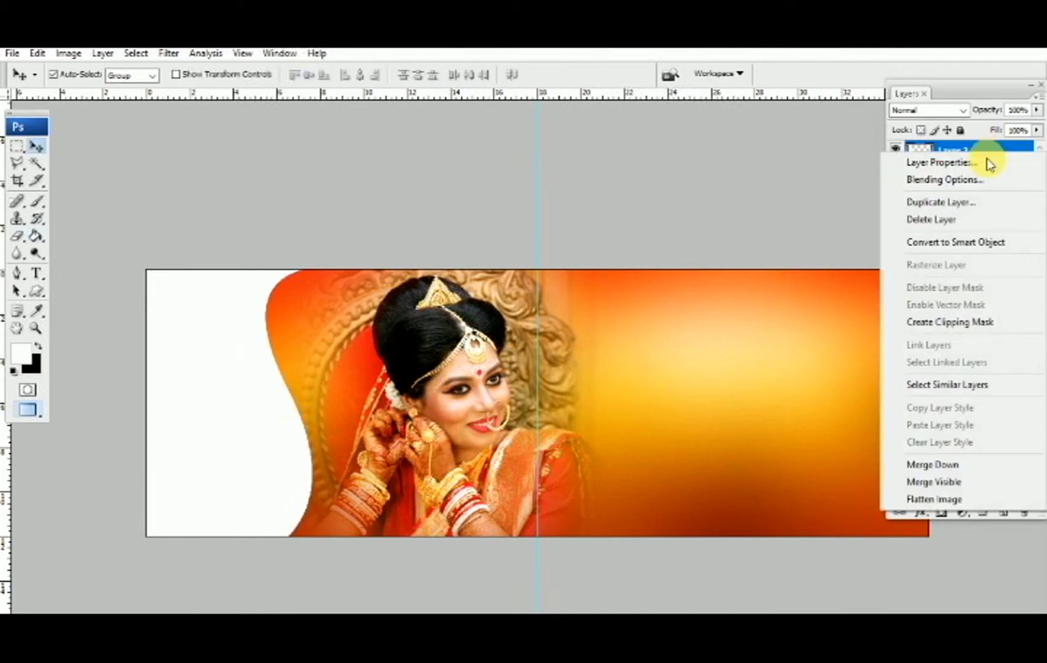
pyautogui.click(987, 201)
pyautogui.click(668, 222)
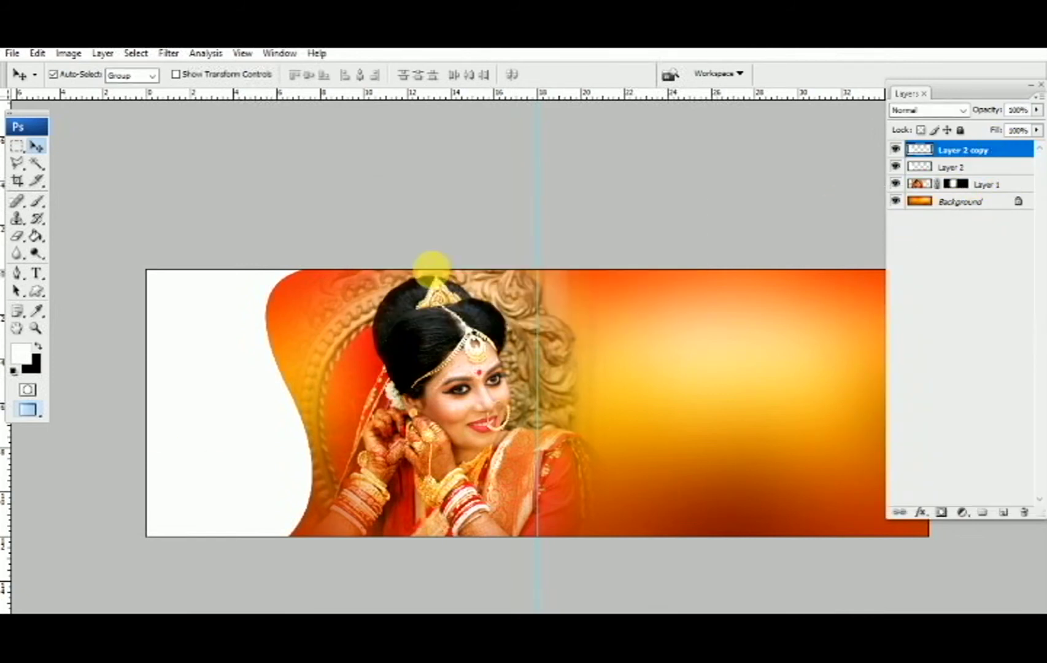
# Skew the copy's top edge down, invert it to black, and place it beneath Layer 2.
pyautogui.hotkey('ctrl', 't')
pyautogui.moveTo(313, 270); pyautogui.dragTo(314, 284)
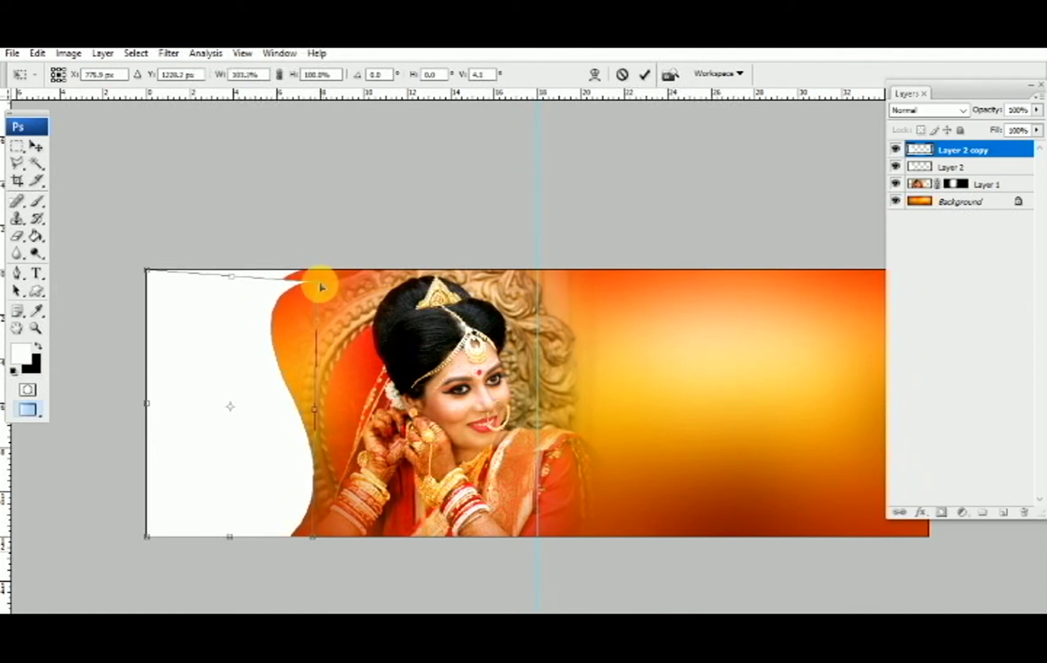
pyautogui.moveTo(322, 287); pyautogui.dragTo(322, 292)
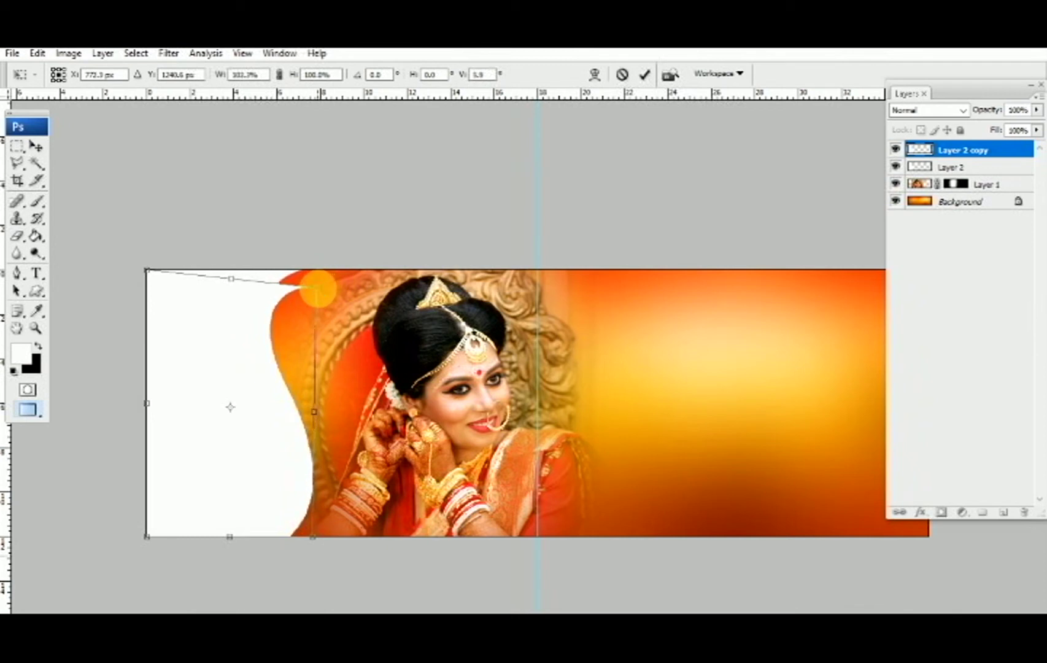
pyautogui.press('Return')
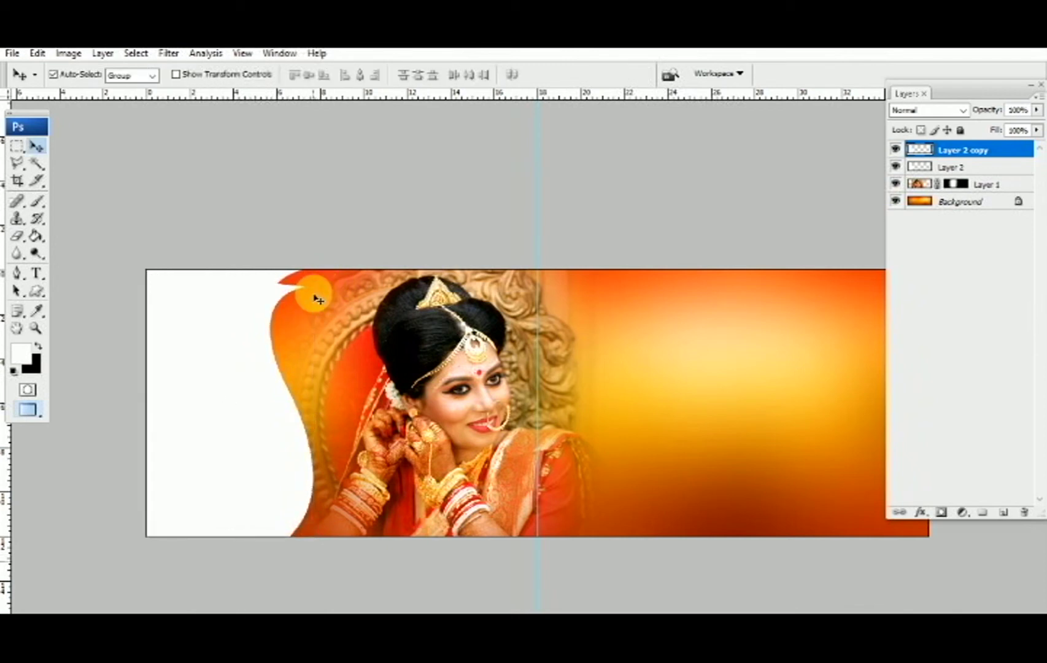
pyautogui.hotkey('ctrl', 'i')
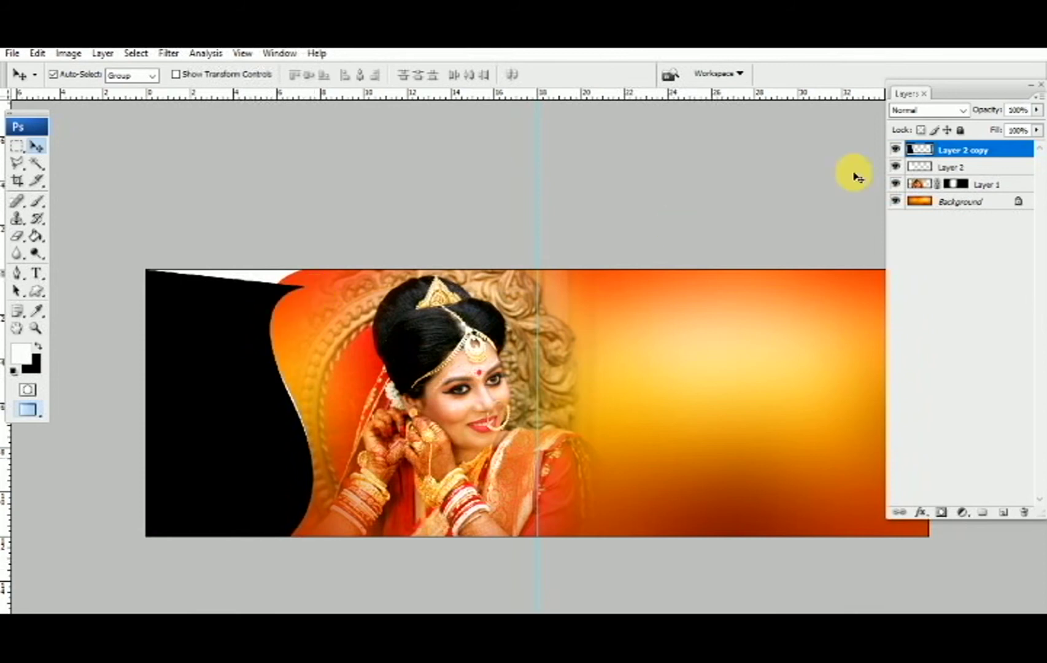
pyautogui.moveTo(1022, 151); pyautogui.dragTo(1021, 208)
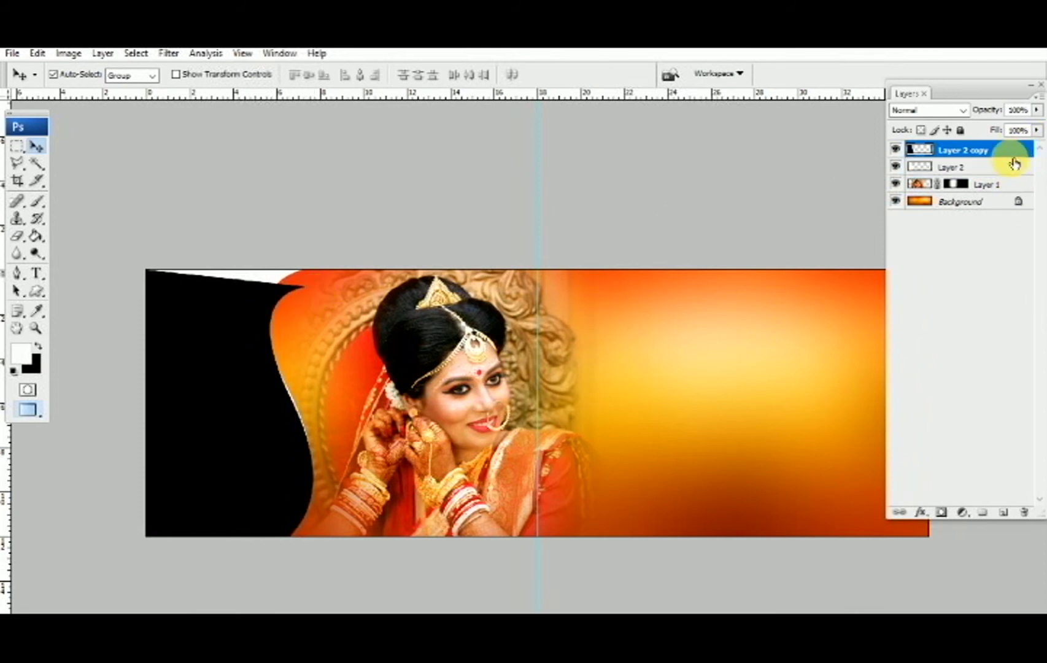
pyautogui.moveTo(1014, 164); pyautogui.dragTo(1007, 175)
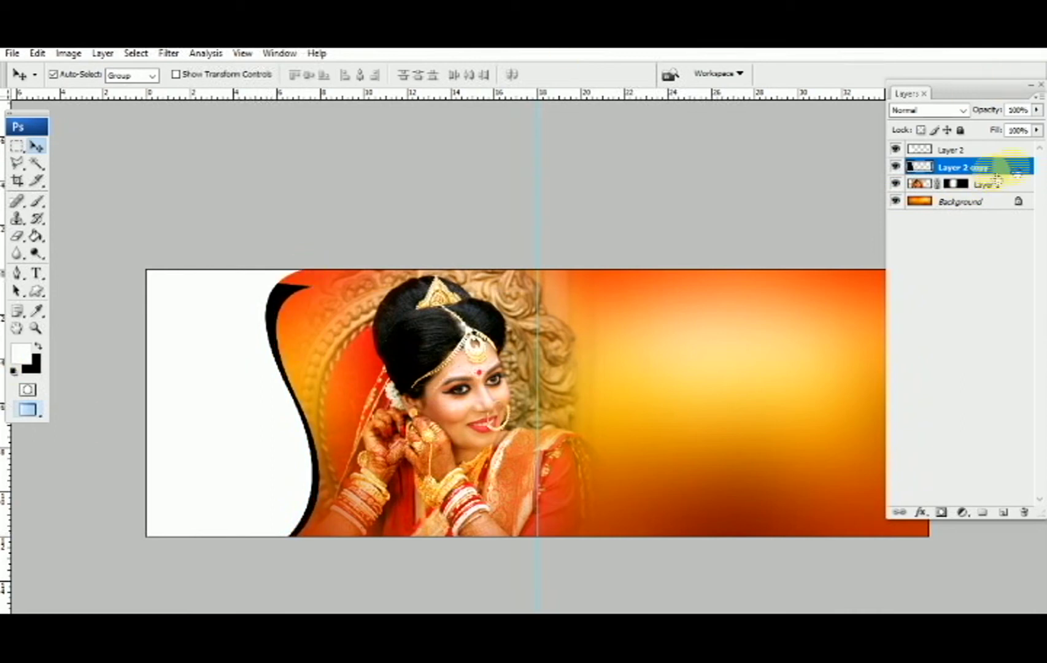
# Duplicate Layer 2 copy as Layer 2 copy 2, move it below, and skew it further.
pyautogui.rightClick(1017, 172)
pyautogui.click(954, 217)
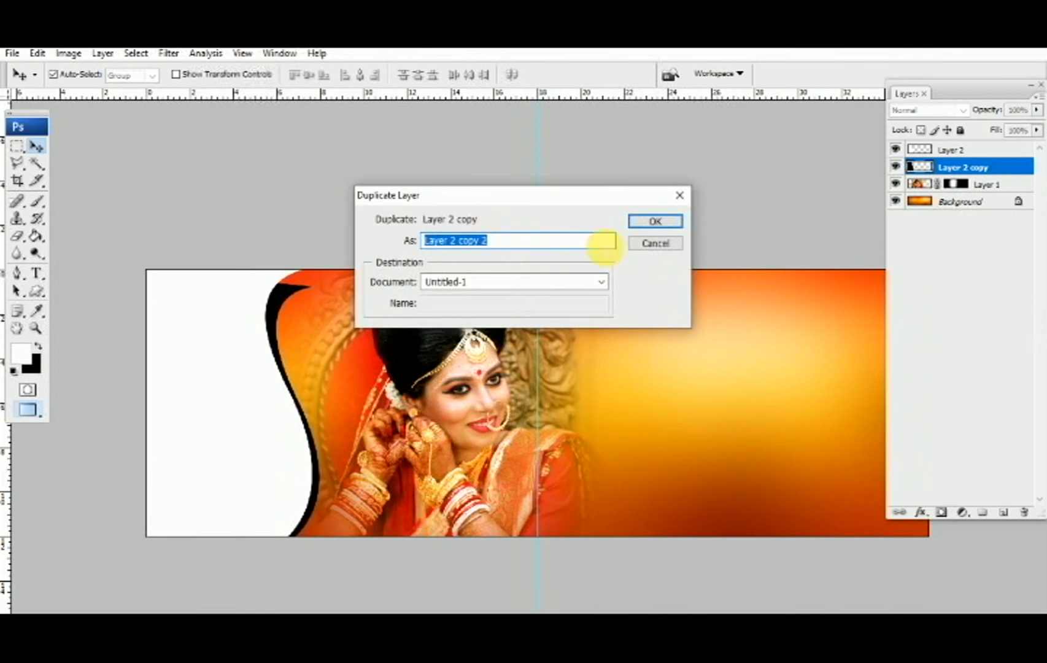
pyautogui.click(654, 222)
pyautogui.moveTo(1005, 166); pyautogui.dragTo(1019, 200)
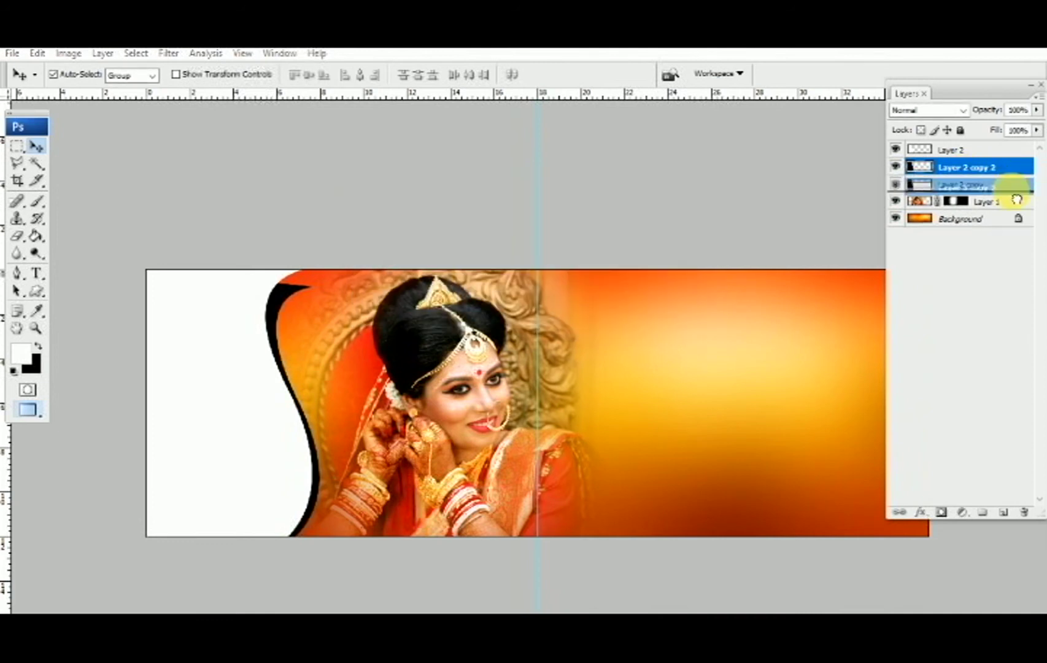
pyautogui.hotkey('ctrl', 't')
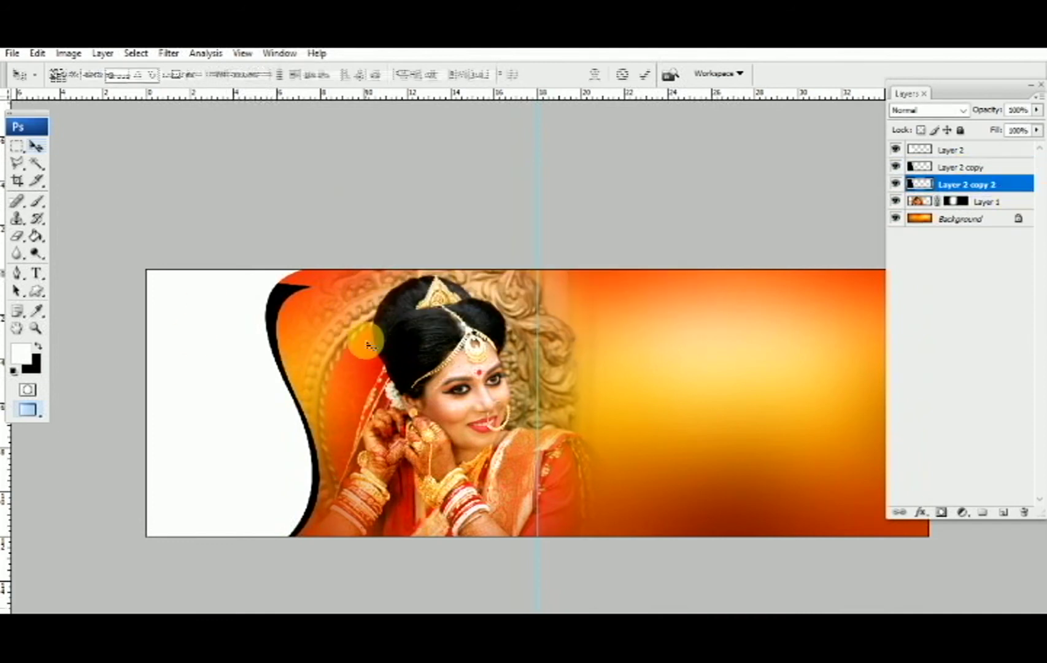
pyautogui.moveTo(322, 276); pyautogui.dragTo(330, 293)
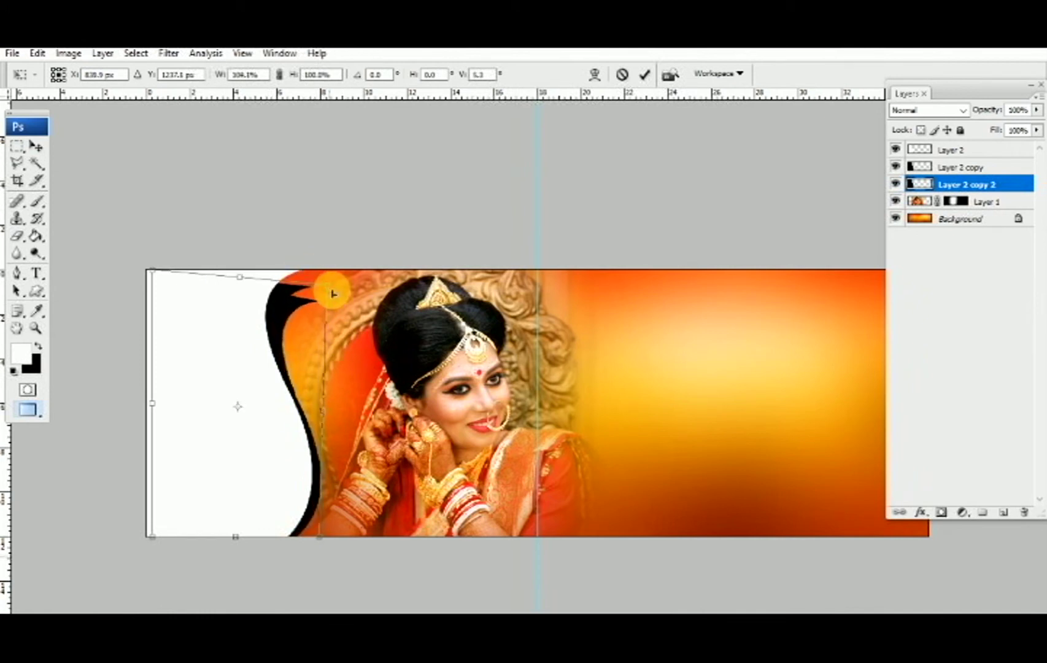
pyautogui.press('Return')
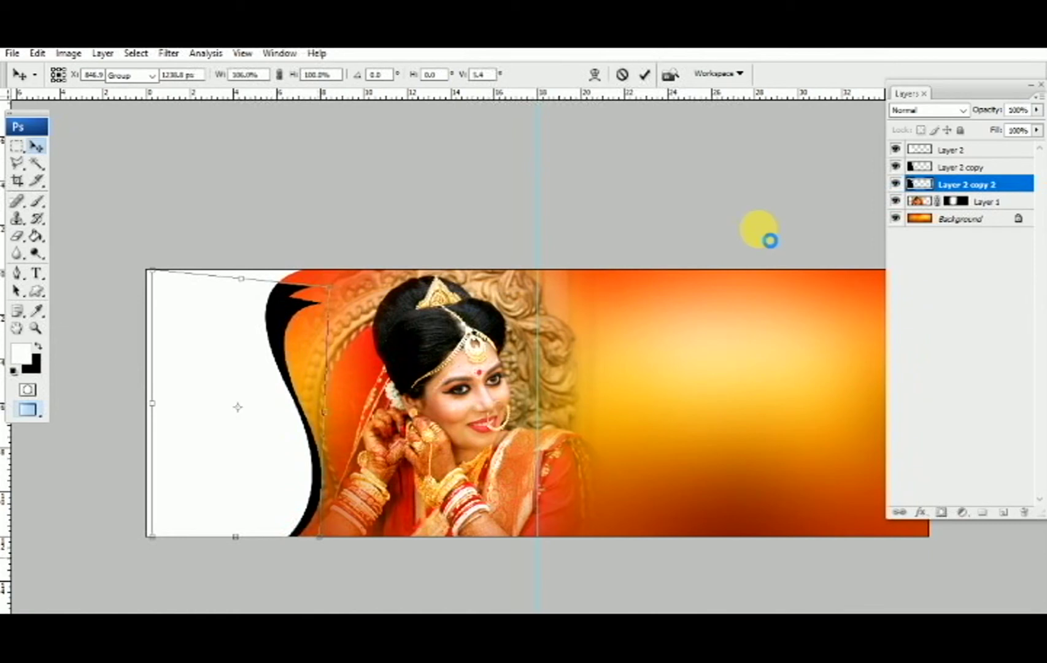
# Fill the Layer 2 copy 2 shape with bright yellow and deselect.
pyautogui.keyDown('ctrl'); pyautogui.click(918, 185); pyautogui.keyUp('ctrl')
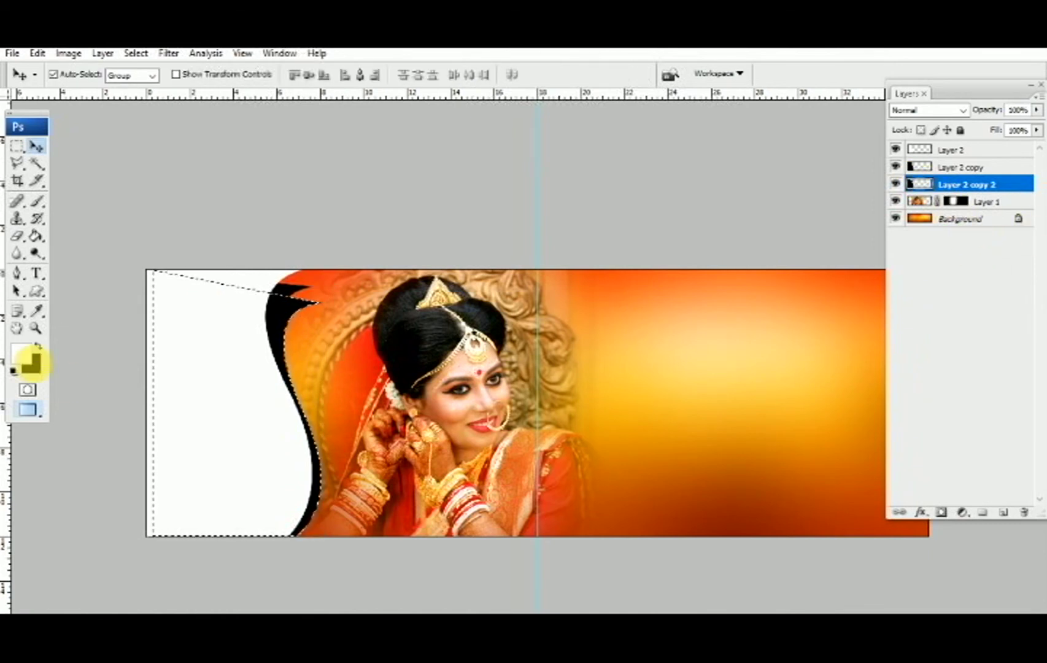
pyautogui.click(21, 354)
pyautogui.click(540, 350)
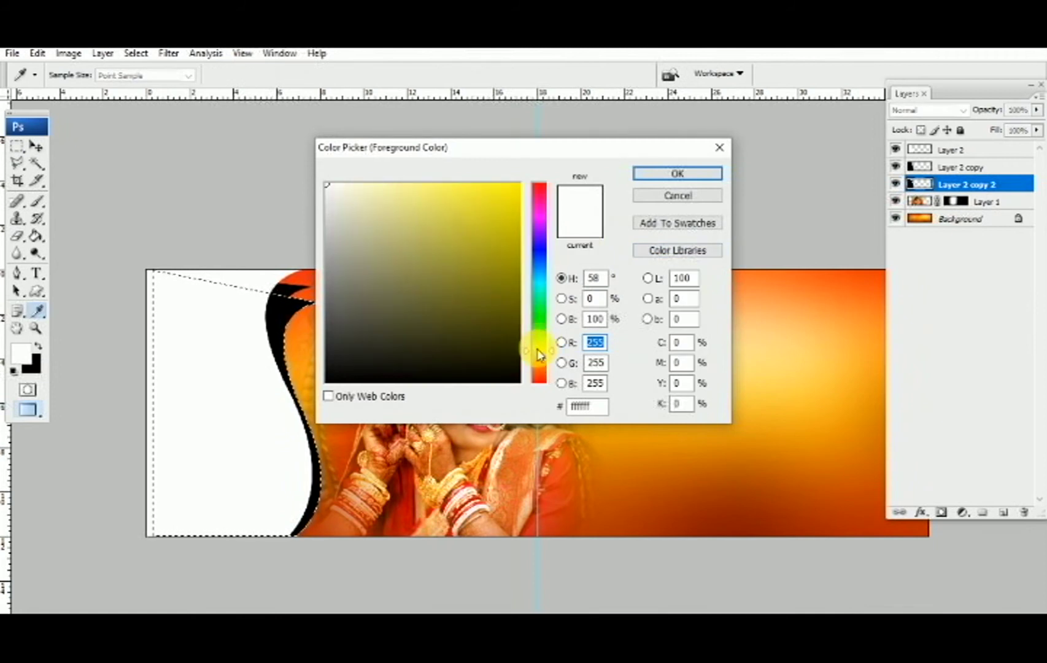
pyautogui.click(515, 189)
pyautogui.click(654, 172)
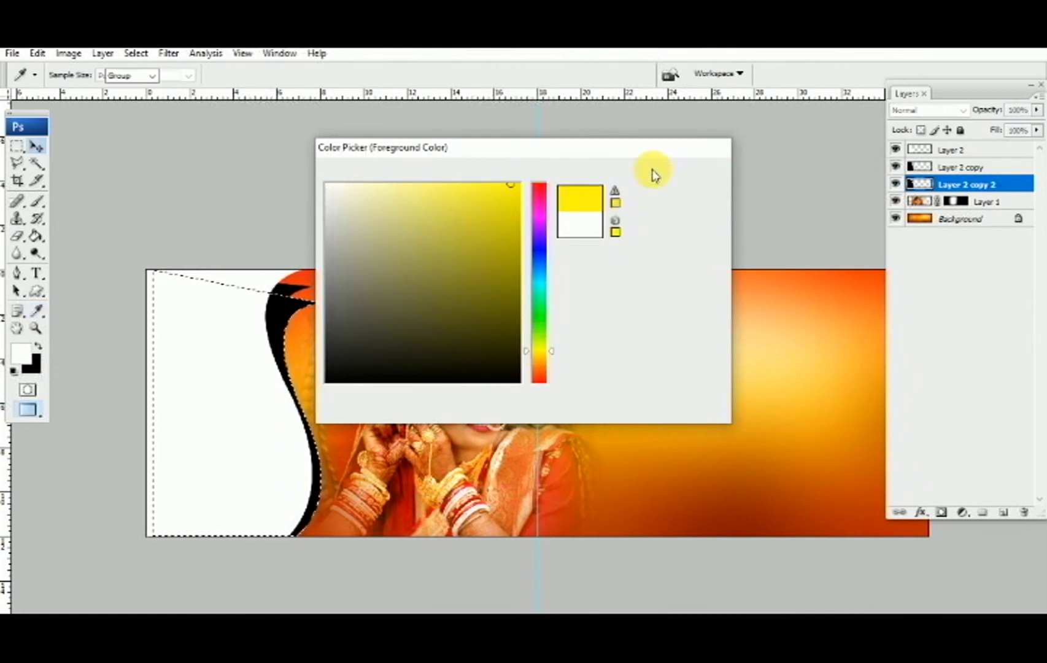
pyautogui.press('v')
pyautogui.hotkey('alt', 'BackSpace')
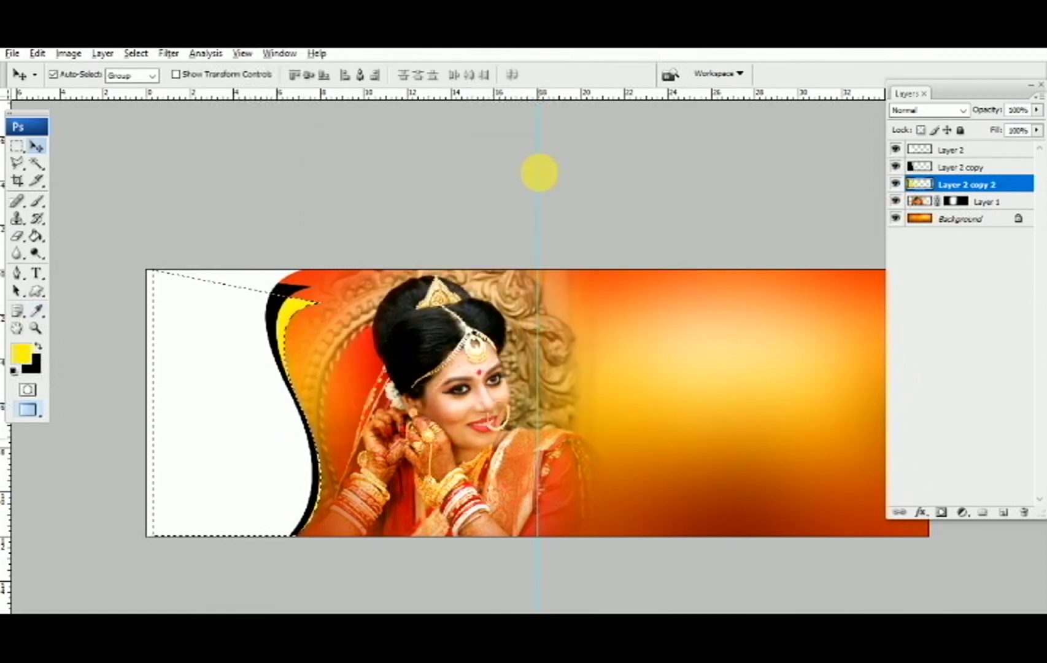
pyautogui.hotkey('ctrl', 'd')
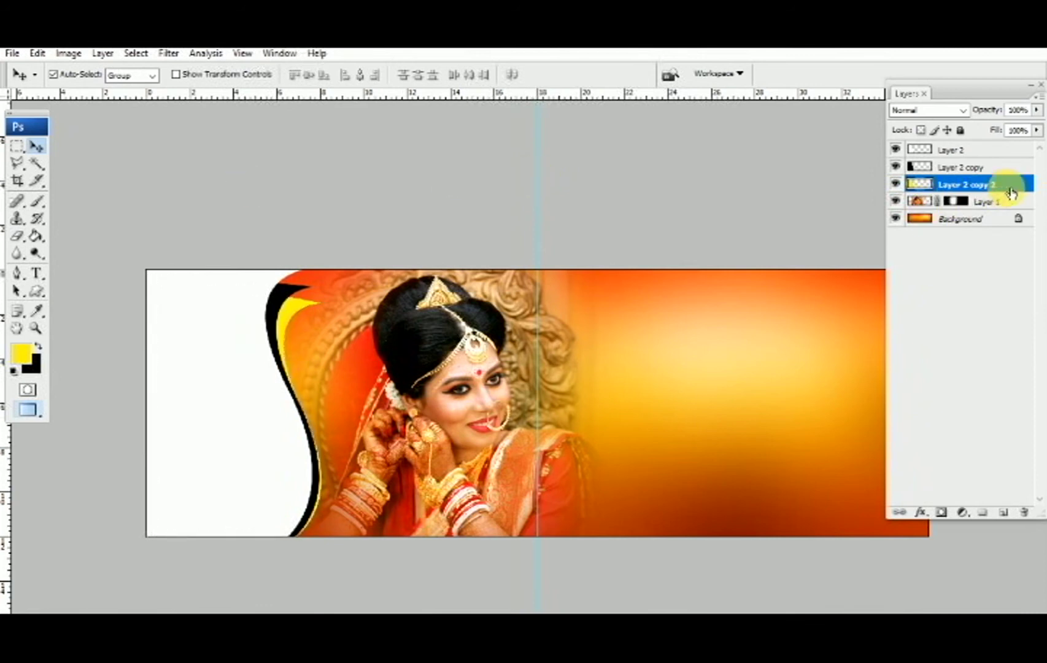
# Duplicate Layer 2 copy 2 as Layer 2 copy 3 below it, stretched wider to the right.
pyautogui.rightClick(1007, 184)
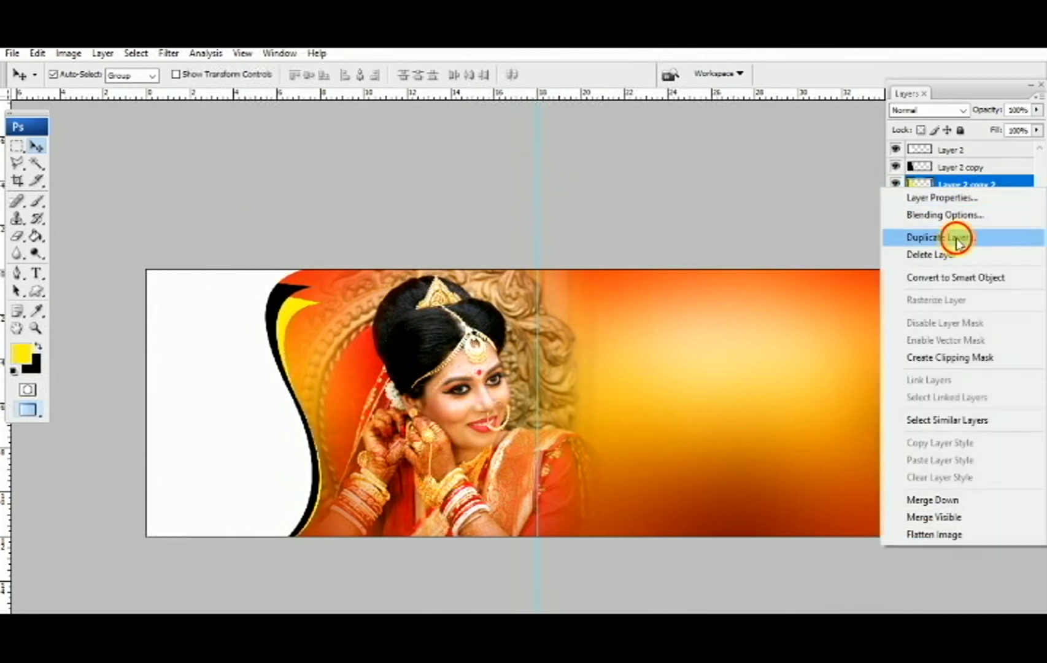
pyautogui.click(956, 236)
pyautogui.click(673, 222)
pyautogui.moveTo(1010, 183); pyautogui.dragTo(1010, 209)
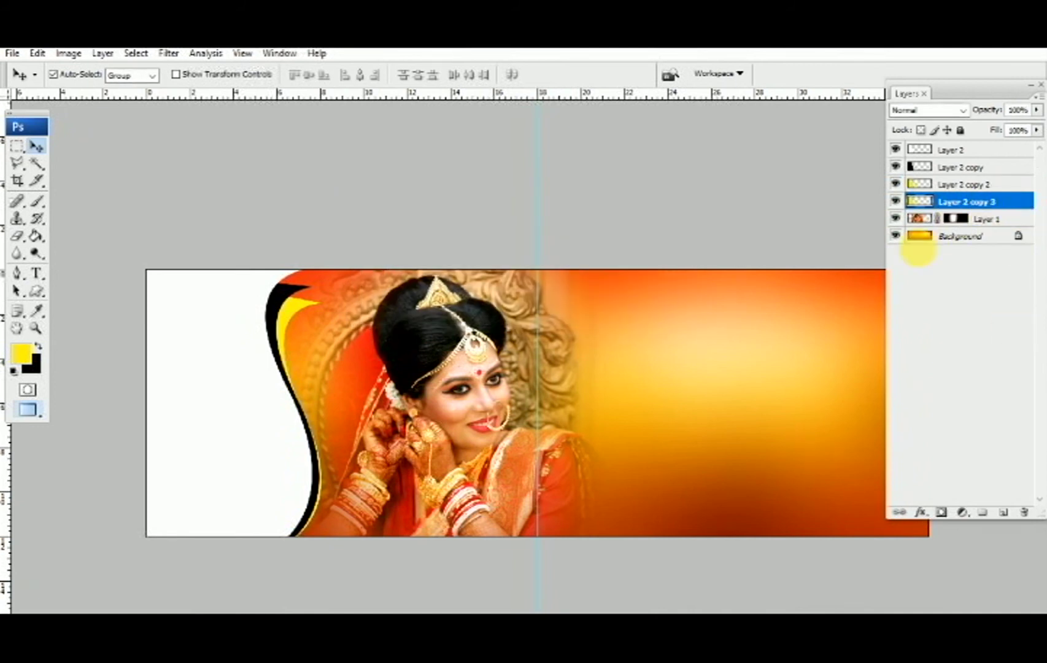
pyautogui.hotkey('ctrl', 't')
pyautogui.moveTo(326, 280); pyautogui.dragTo(342, 288)
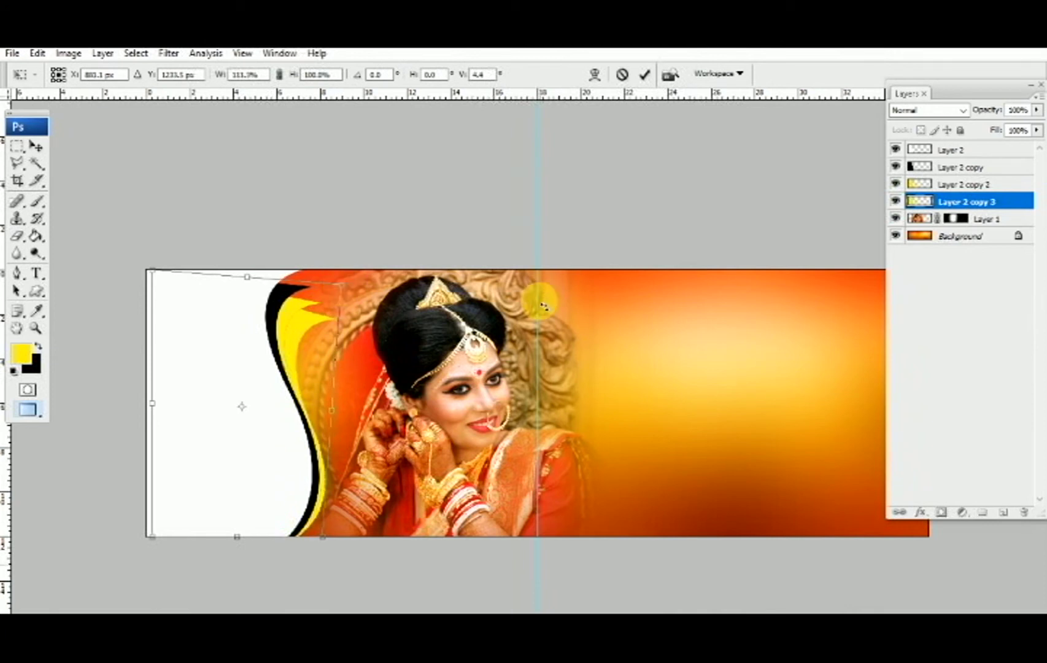
pyautogui.press('Return')
pyautogui.click(946, 268)
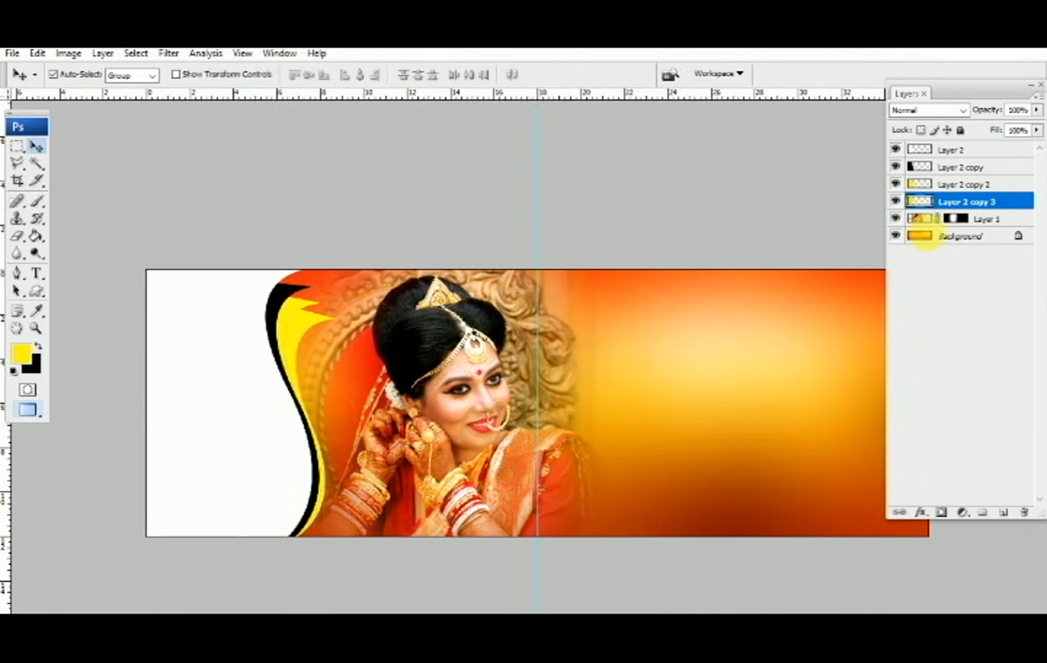
# Fill the Layer 2 copy 3 stripe with pure red.
pyautogui.keyDown('ctrl'); pyautogui.click(919, 202); pyautogui.keyUp('ctrl')
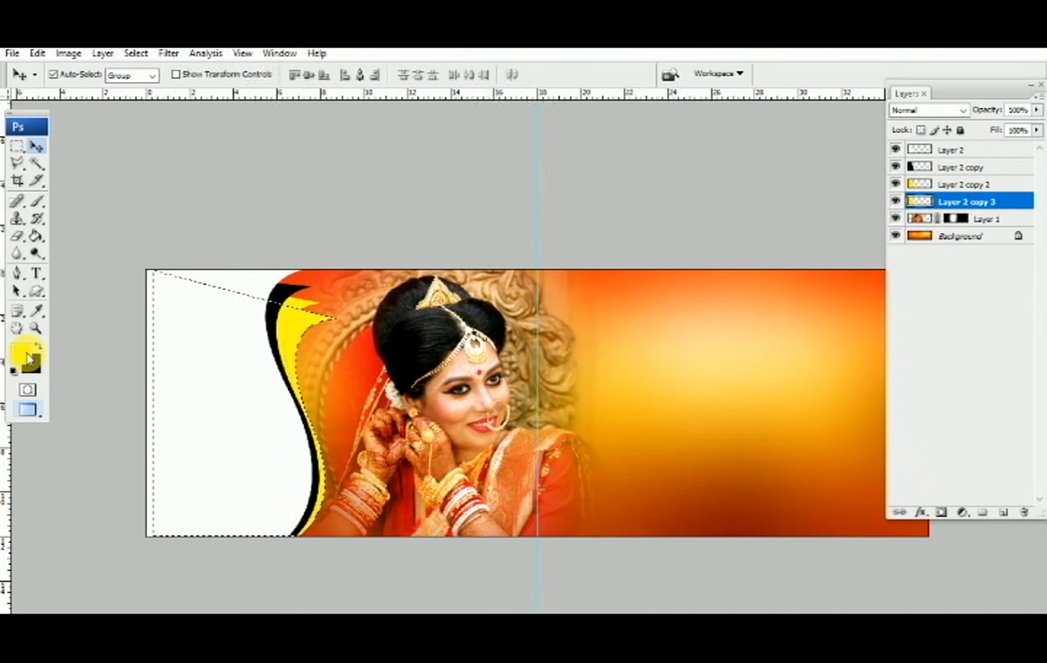
pyautogui.click(22, 354)
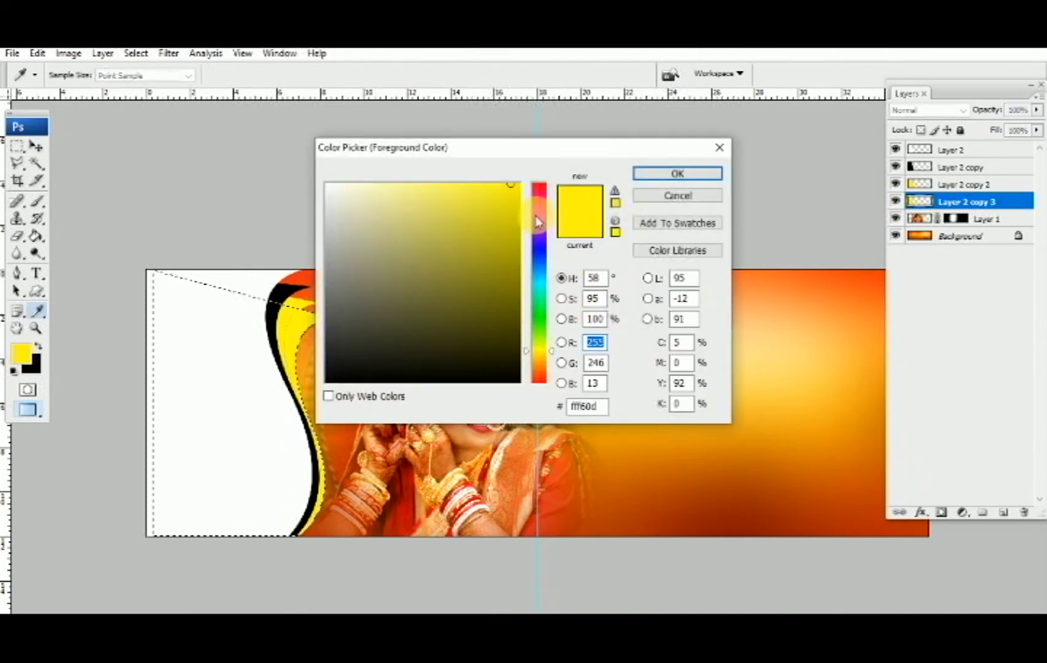
pyautogui.click(543, 181)
pyautogui.moveTo(491, 213); pyautogui.dragTo(521, 183)
pyautogui.click(641, 173)
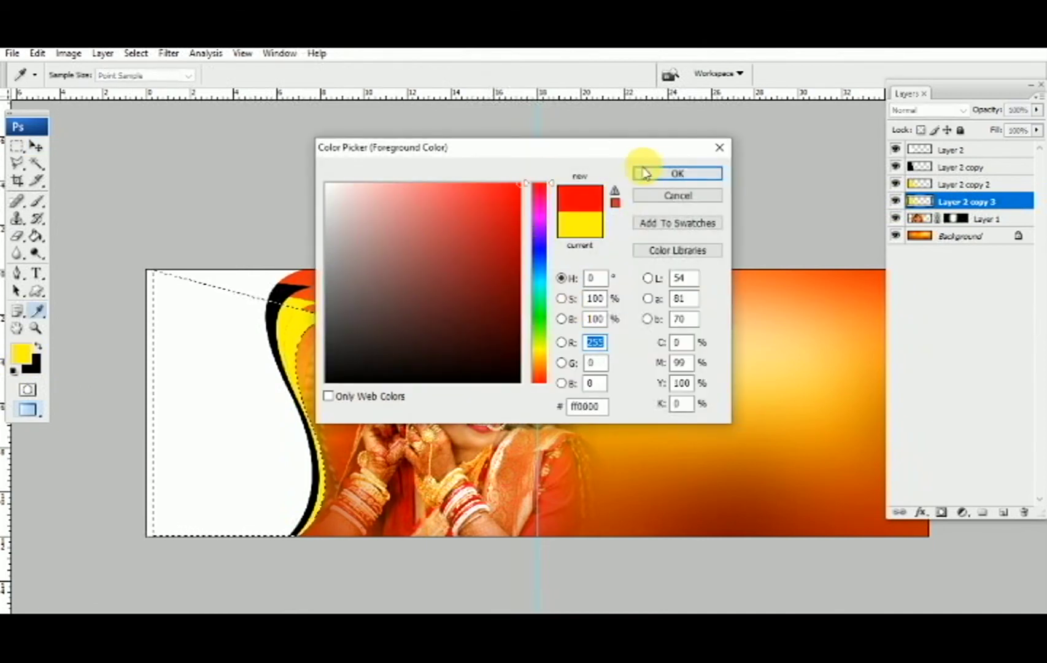
pyautogui.hotkey('alt', 'BackSpace')
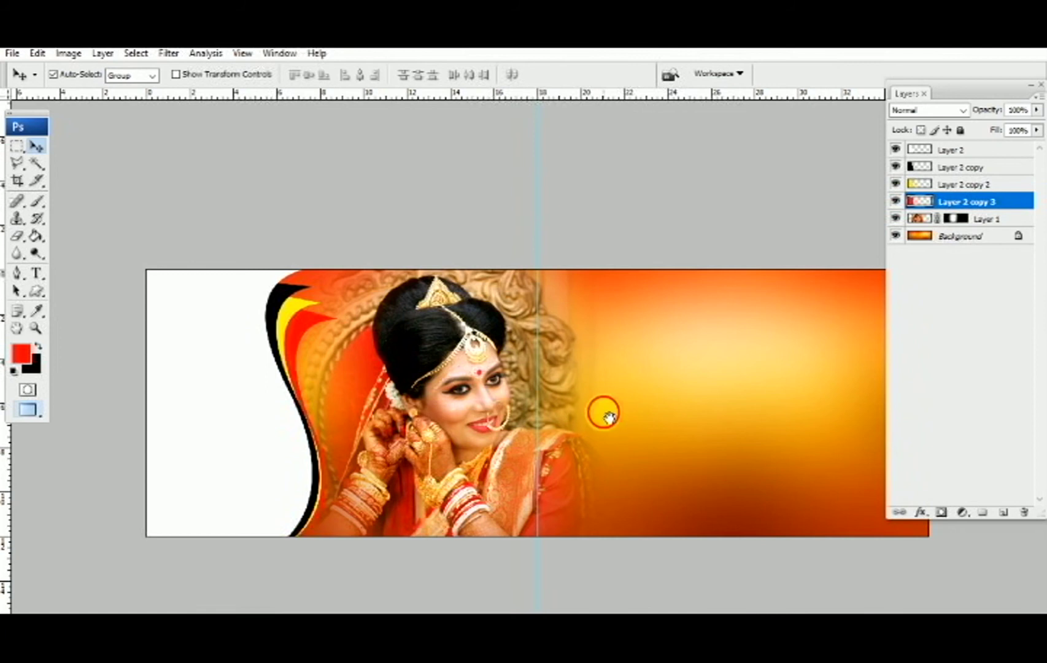
pyautogui.moveTo(608, 416); pyautogui.dragTo(603, 397)
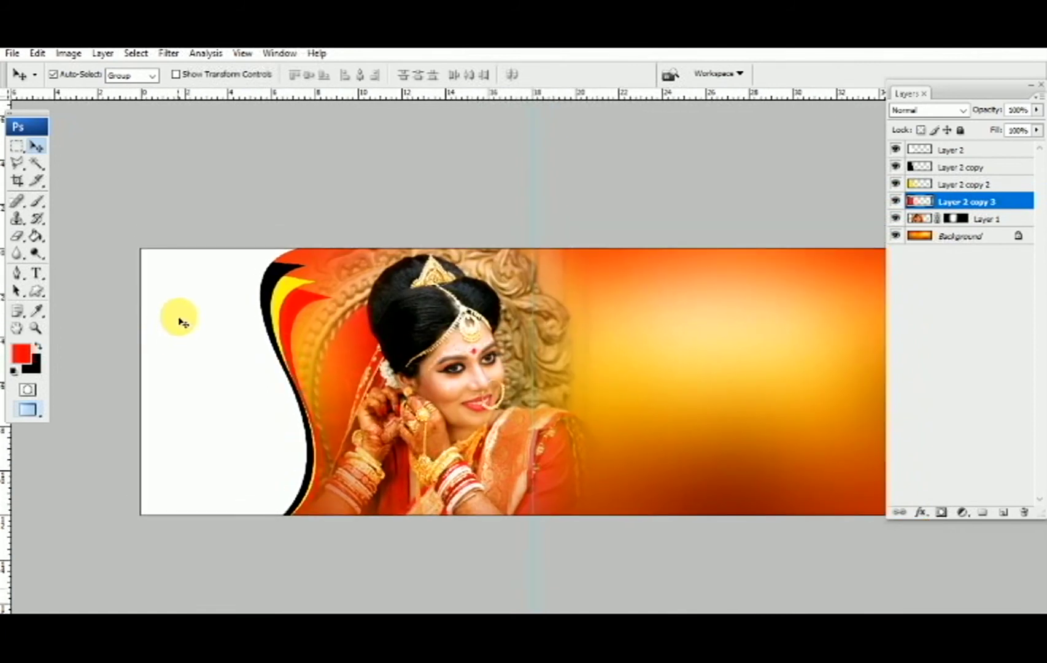
# Activate Layer 2 and Magic Wand-select the white area left of the striped border.
pyautogui.rightClick(180, 319)
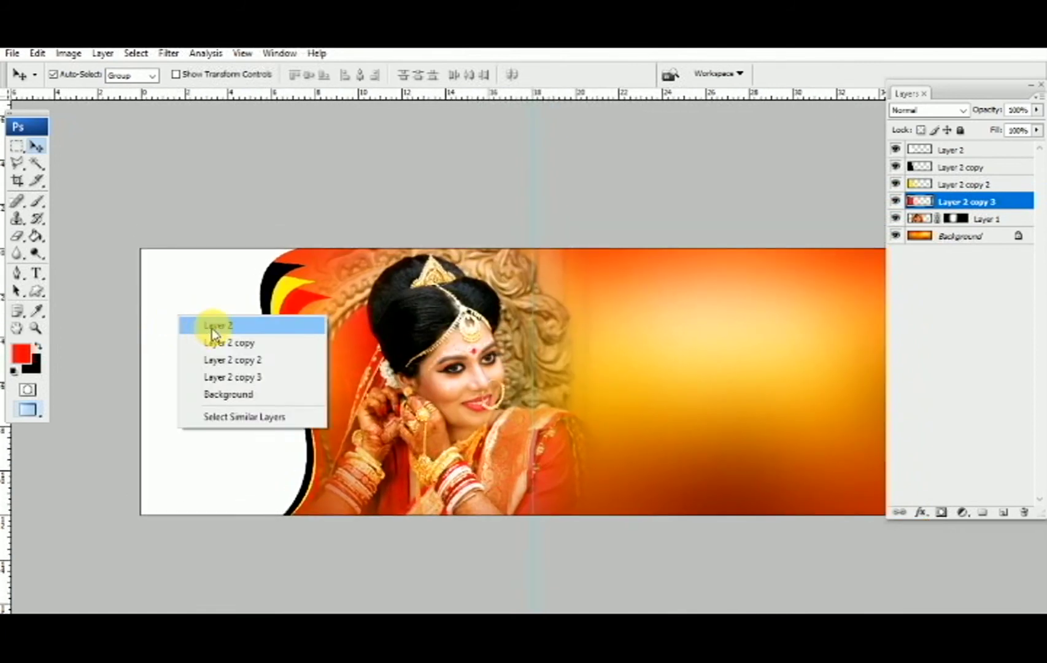
pyautogui.click(212, 328)
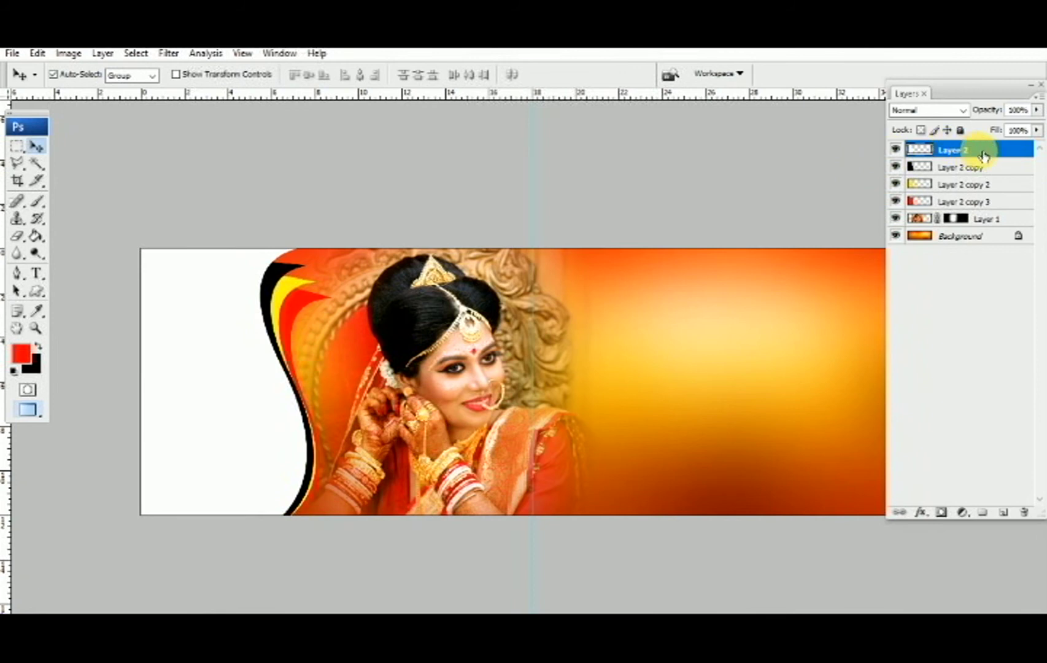
pyautogui.click(895, 149)
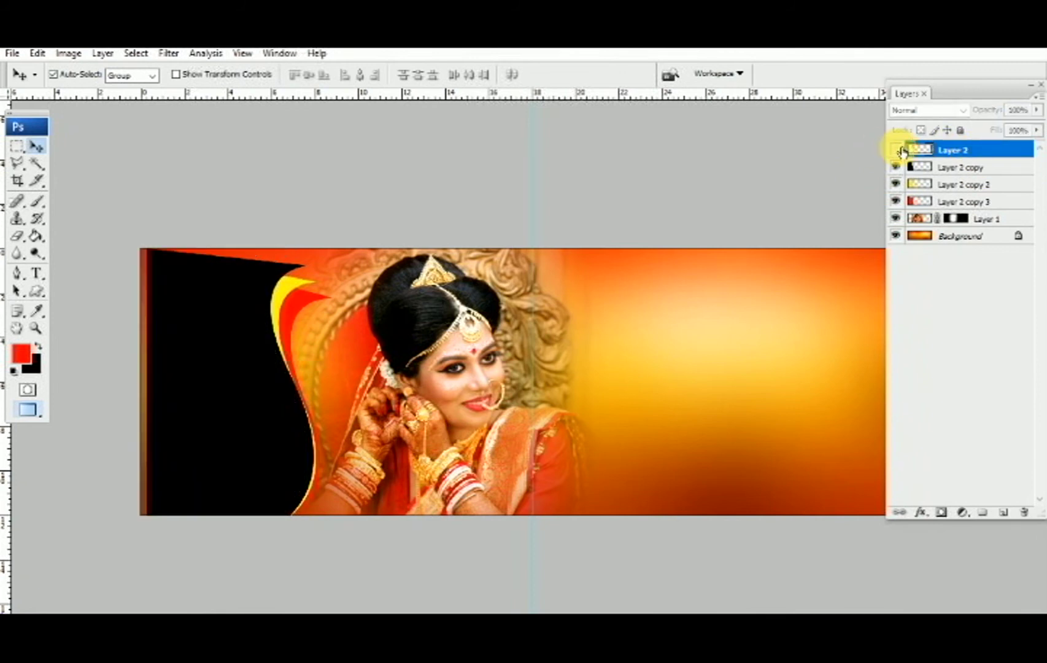
pyautogui.click(41, 163)
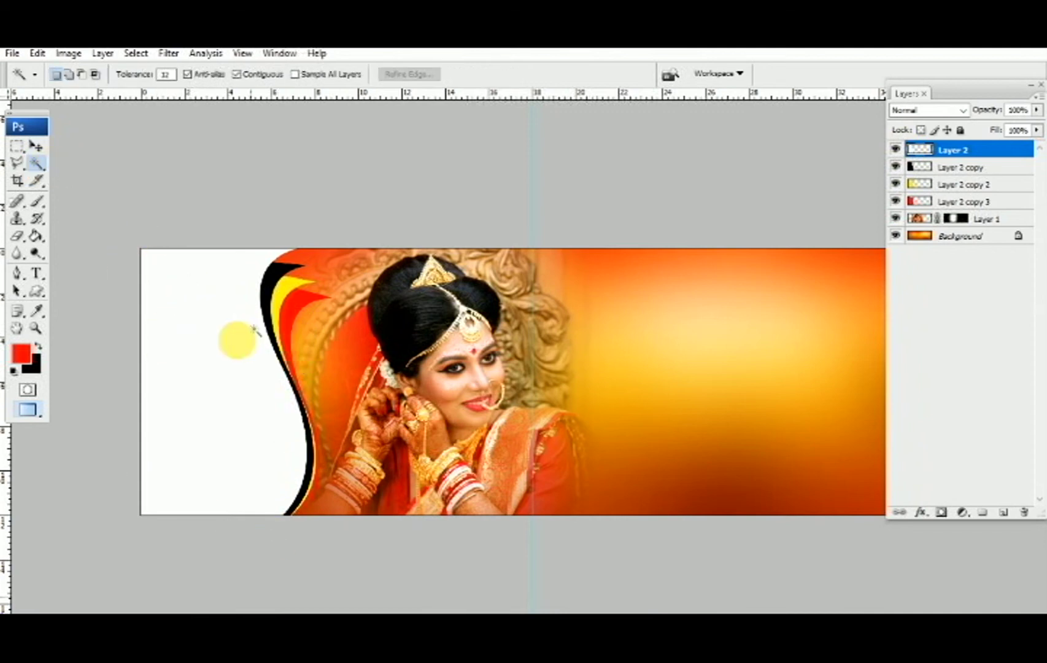
pyautogui.click(222, 287)
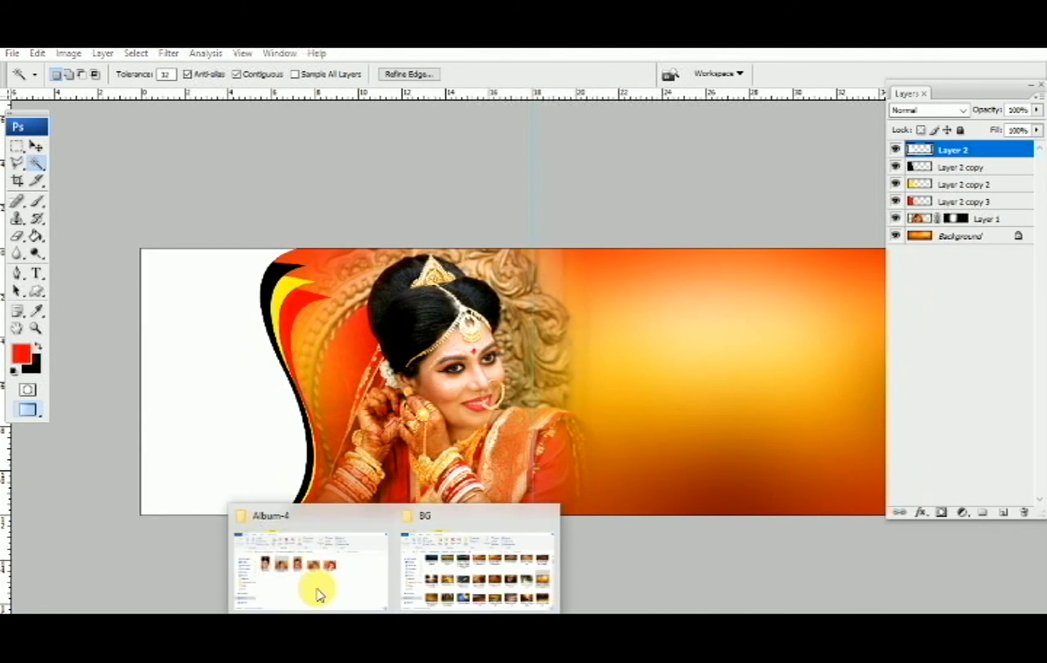
pyautogui.click(316, 587)
# Drag IMG_0423 from the Album-4 folder onto the Photoshop window.
pyautogui.click(456, 276)
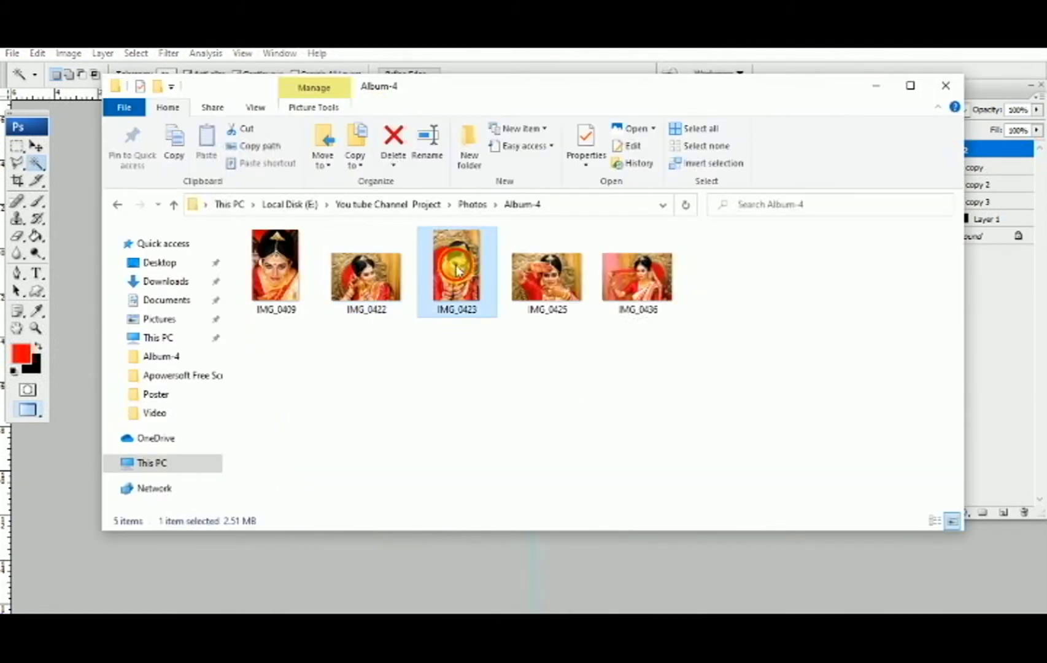
pyautogui.moveTo(997, 255); pyautogui.dragTo(481, 274)
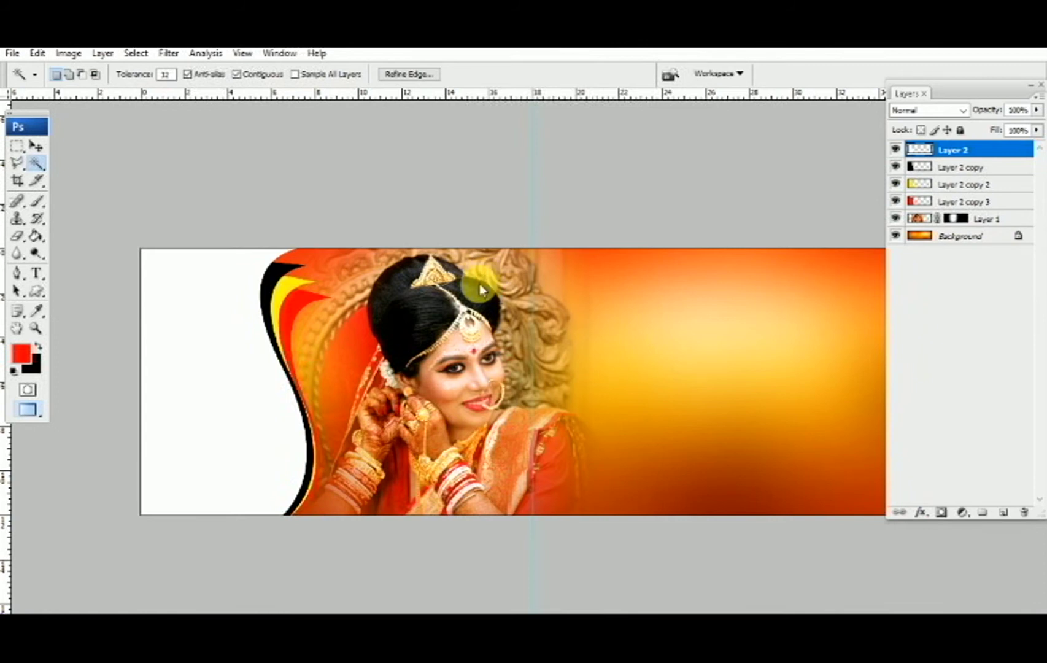
# Open IMG_0423 in Photoshop, copy it, and return to the album spread.
pyautogui.moveTo(479, 283); pyautogui.dragTo(479, 284)
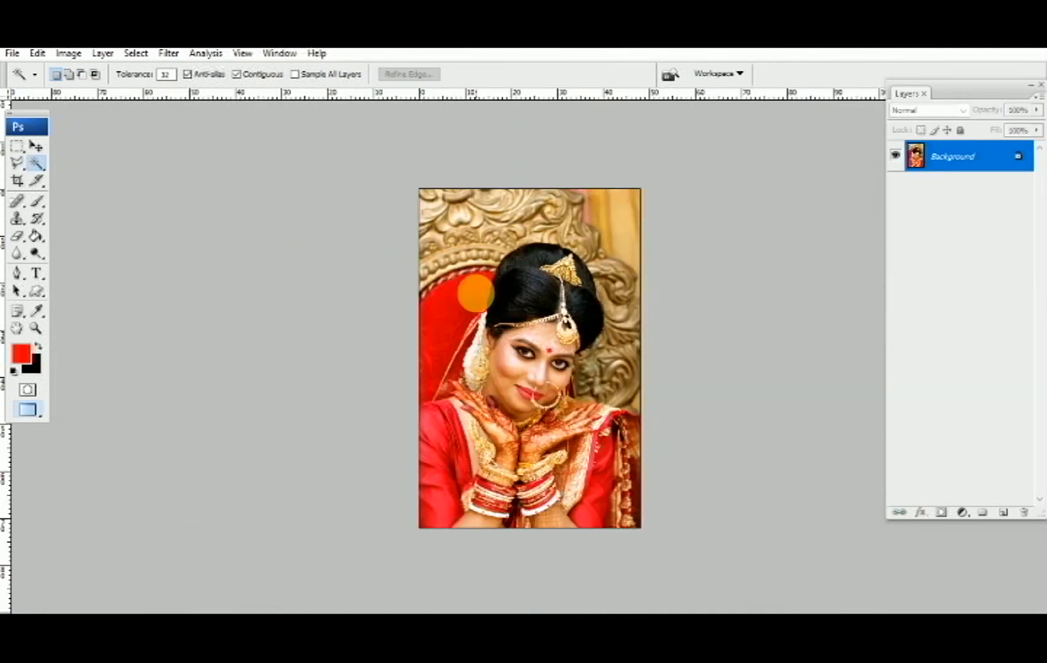
pyautogui.hotkey('ctrl', 'Tab')
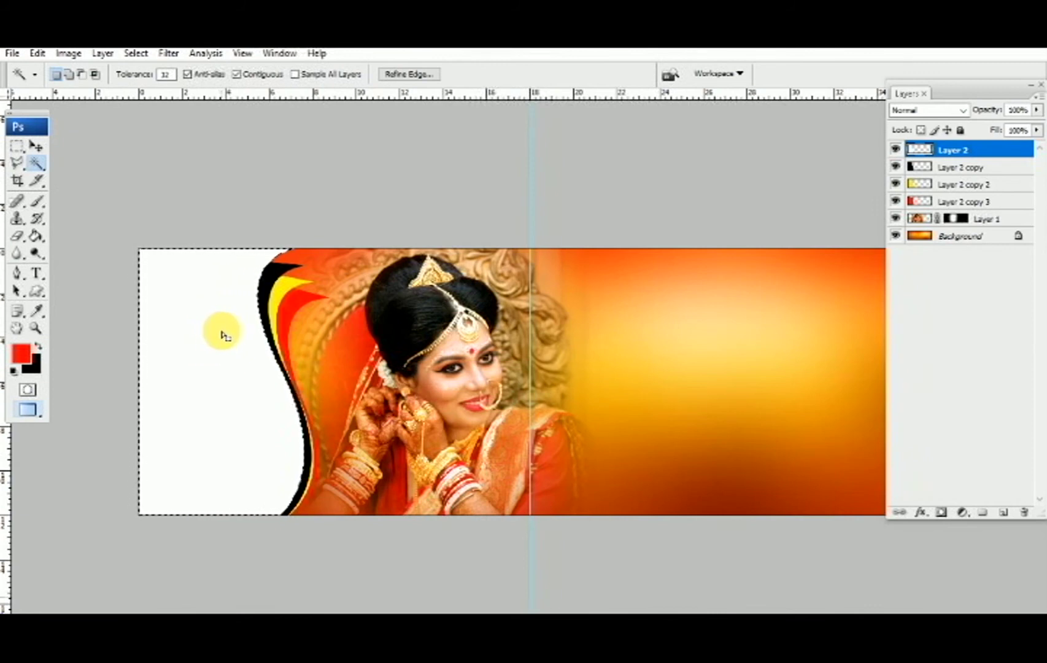
pyautogui.click(37, 53)
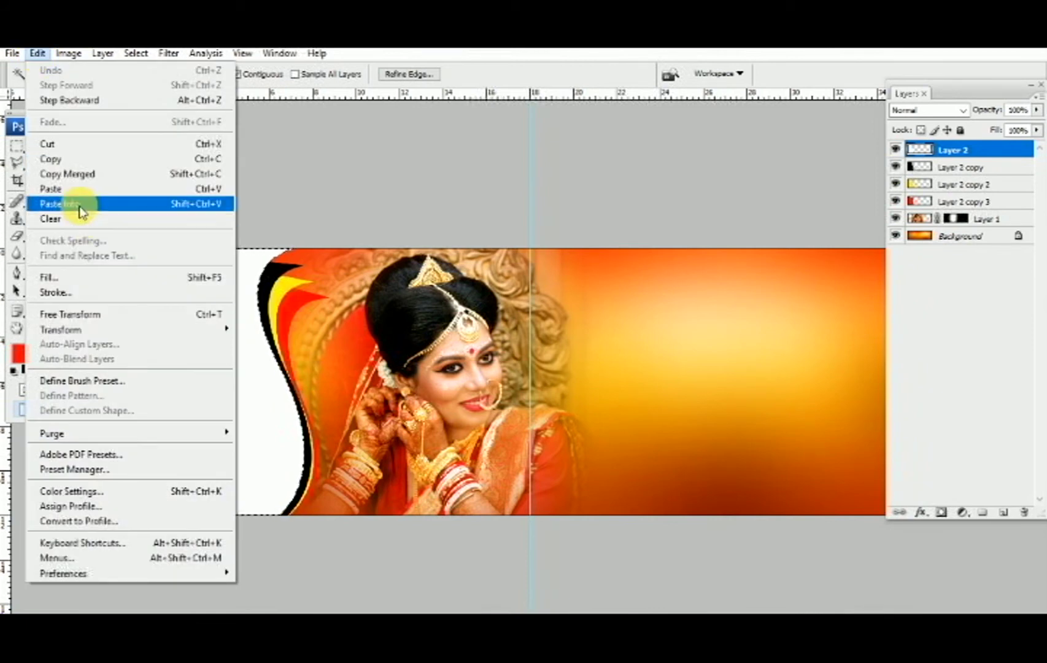
# Paste IMG_0423 into the white left selection, scaled to about 49% and rotated -4.3°.
pyautogui.click(80, 208)
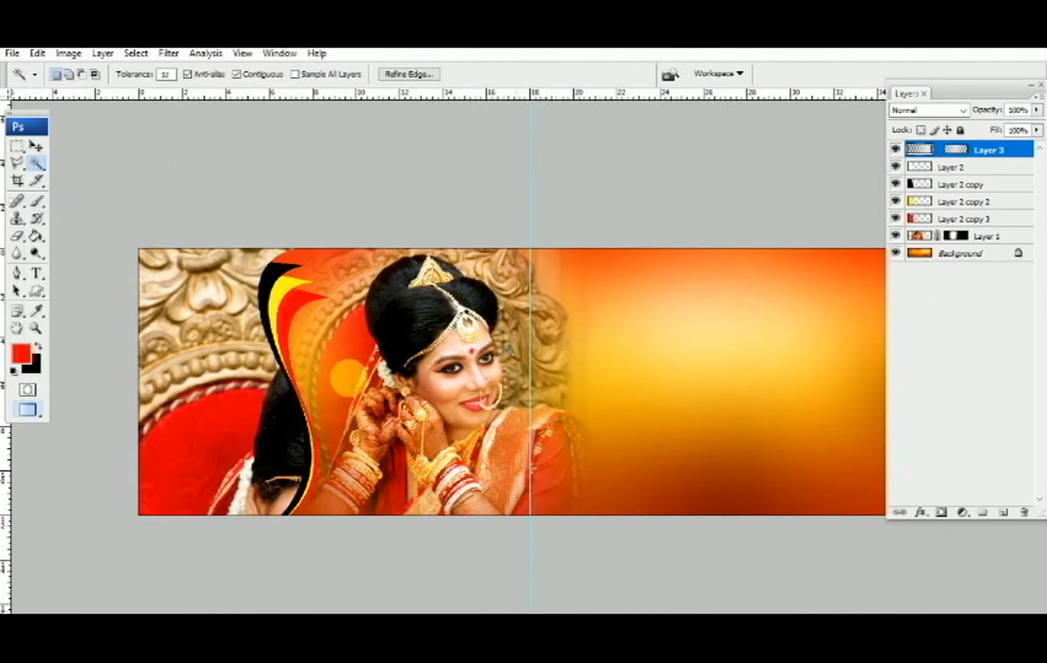
pyautogui.hotkey('ctrl', 't')
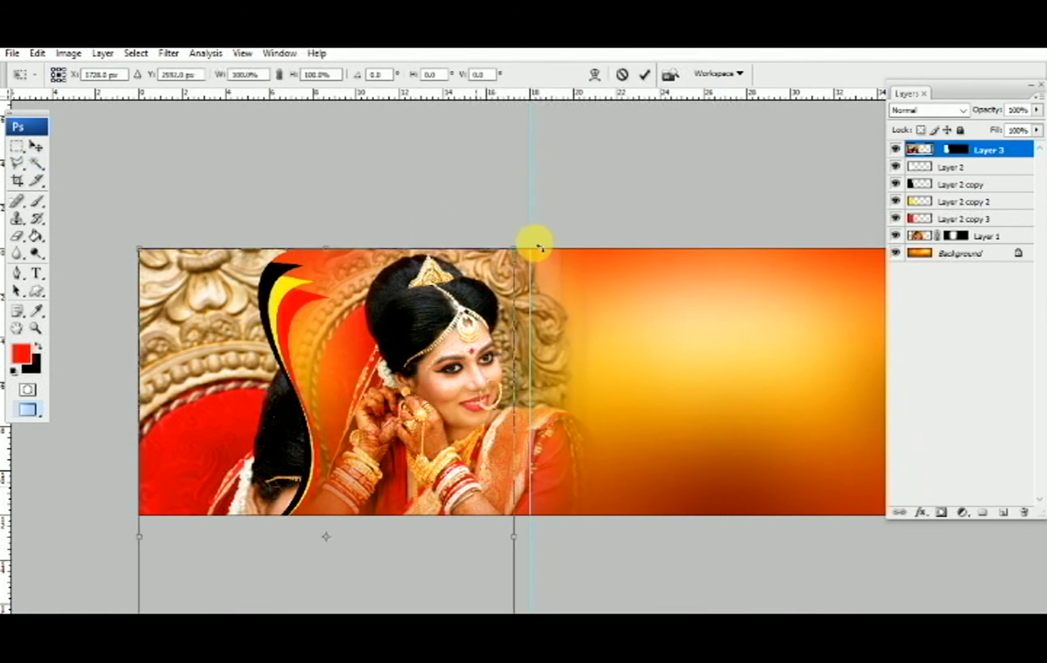
pyautogui.moveTo(511, 247); pyautogui.dragTo(415, 326)
pyautogui.moveTo(292, 331)
pyautogui.mouseDown()
pyautogui.moveTo(330, 213)
pyautogui.moveTo(310, 243)
pyautogui.mouseUp()
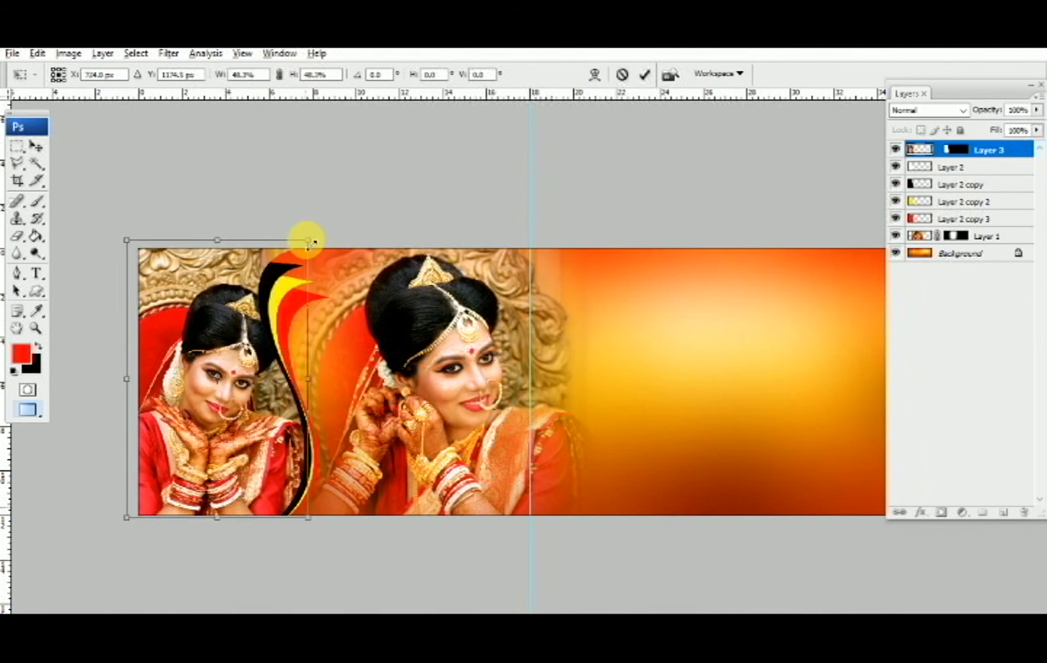
pyautogui.moveTo(397, 257); pyautogui.dragTo(393, 248)
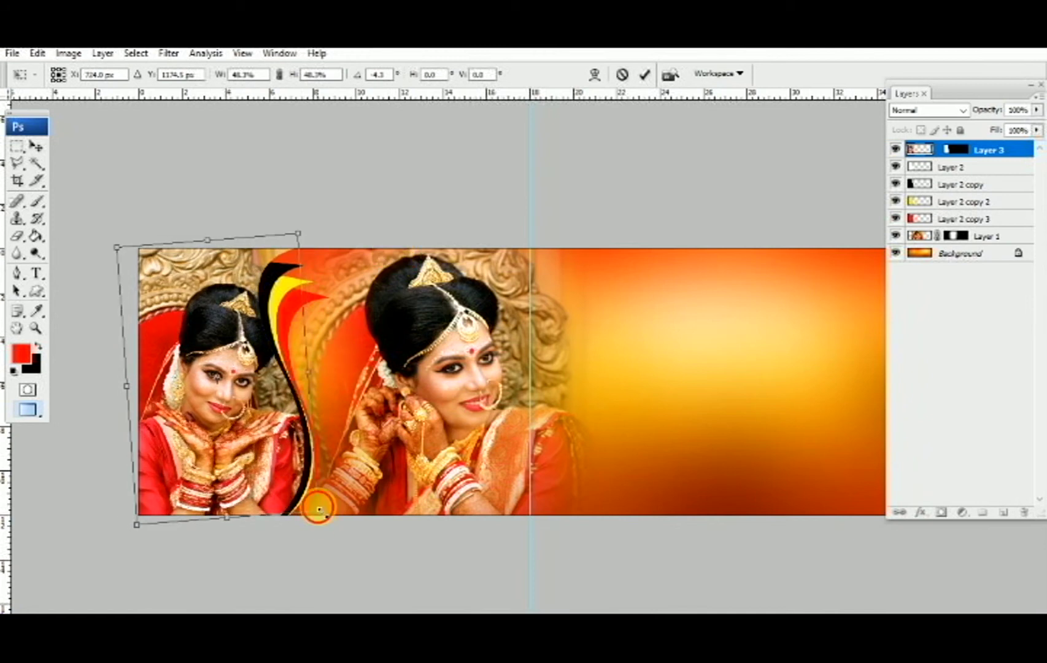
pyautogui.moveTo(318, 509); pyautogui.dragTo(322, 513)
pyautogui.moveTo(239, 451); pyautogui.dragTo(232, 450)
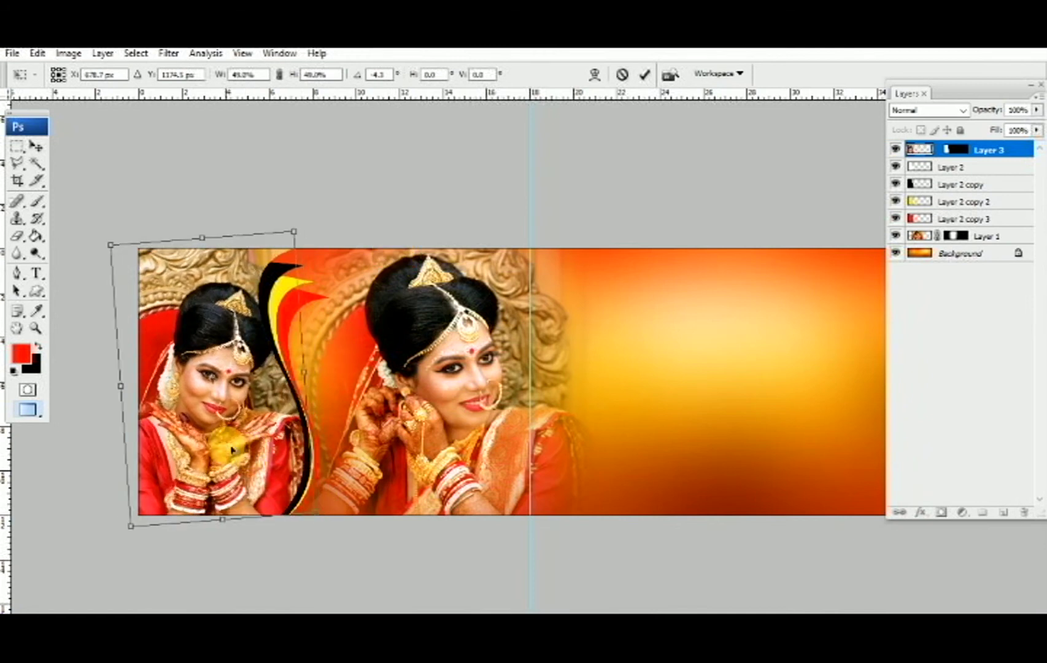
pyautogui.press('w')
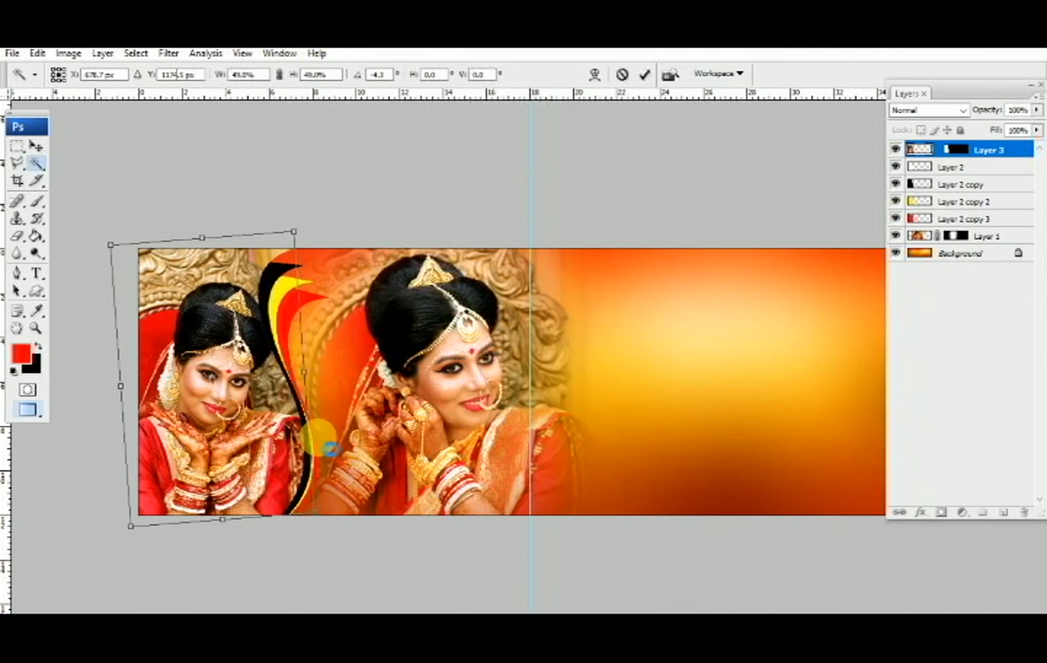
pyautogui.doubleClick(327, 446)
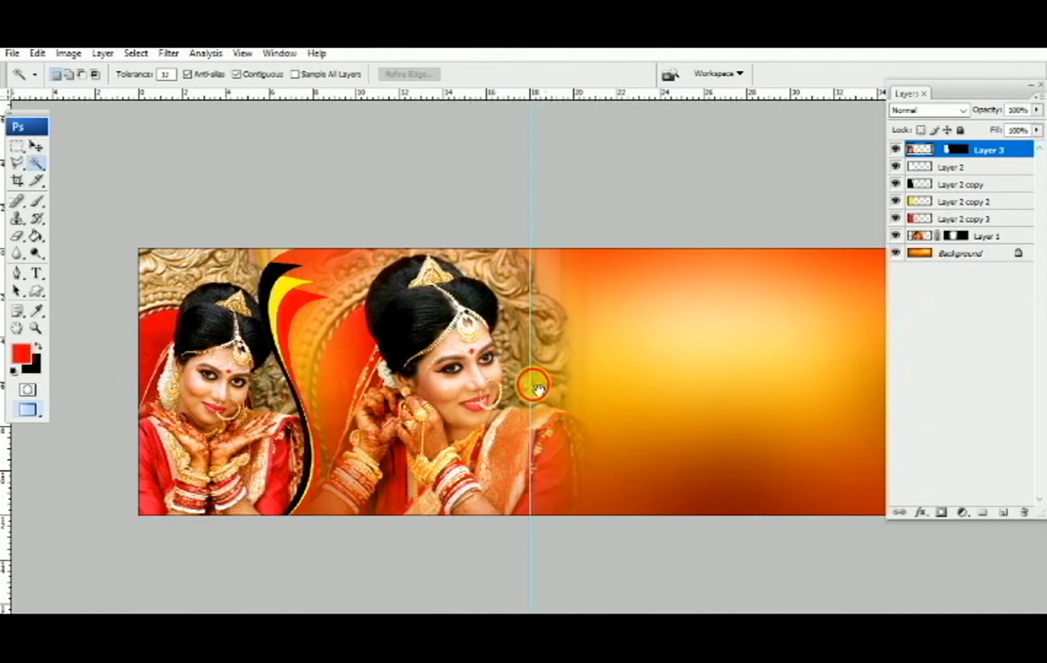
pyautogui.hscroll(3, 491, 387)
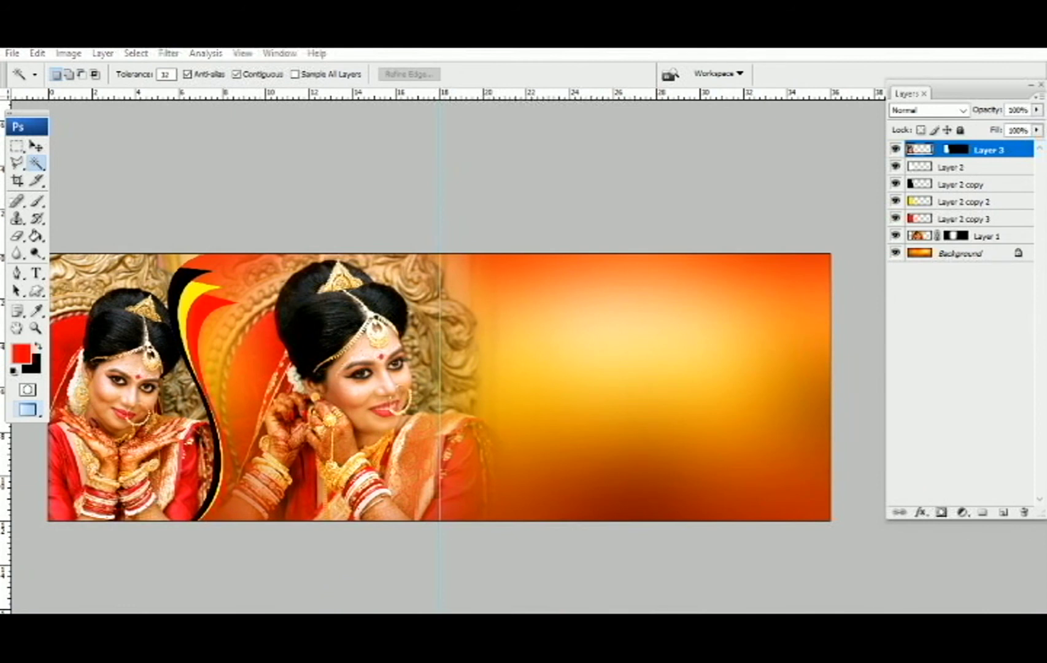
# Drag IMG_0422 from the Album-4 folder in File Explorer into Photoshop.
pyautogui.click(323, 583)
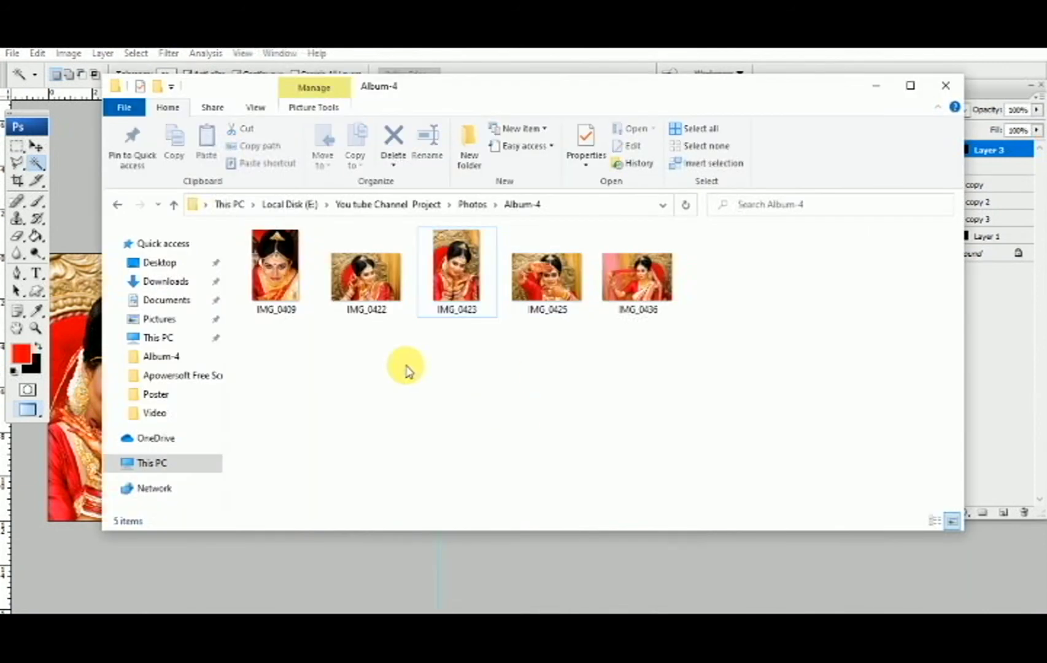
pyautogui.click(367, 276)
pyautogui.moveTo(367, 277); pyautogui.dragTo(655, 344)
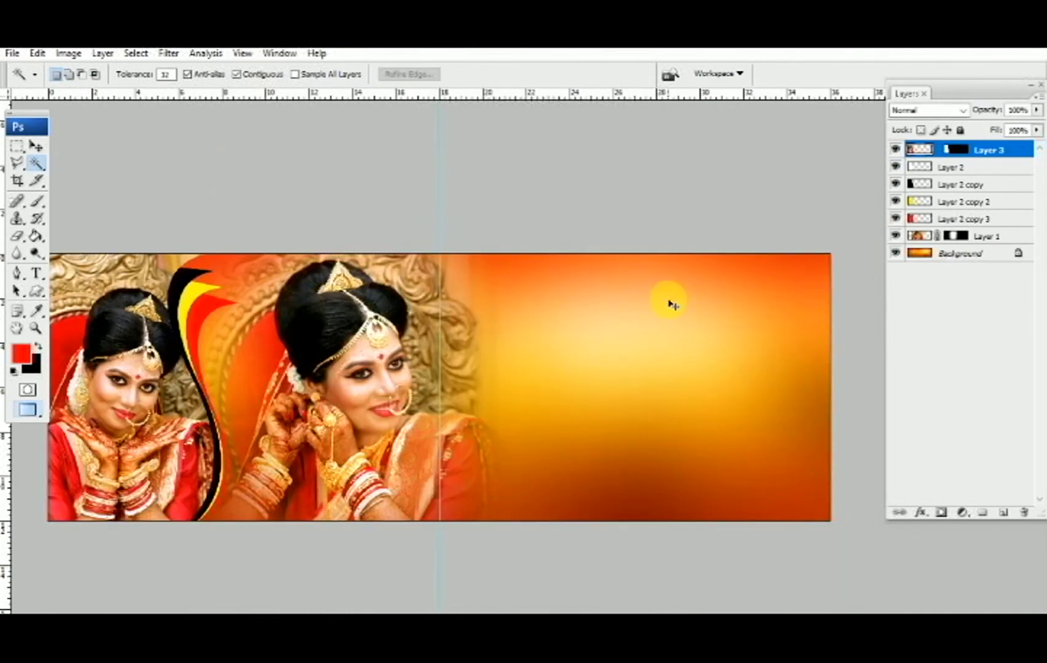
# Paste the throne bride photo and scale it to 64% at the right page's upper left.
pyautogui.hotkey('ctrl', 'v')
pyautogui.hotkey('ctrl', 't')
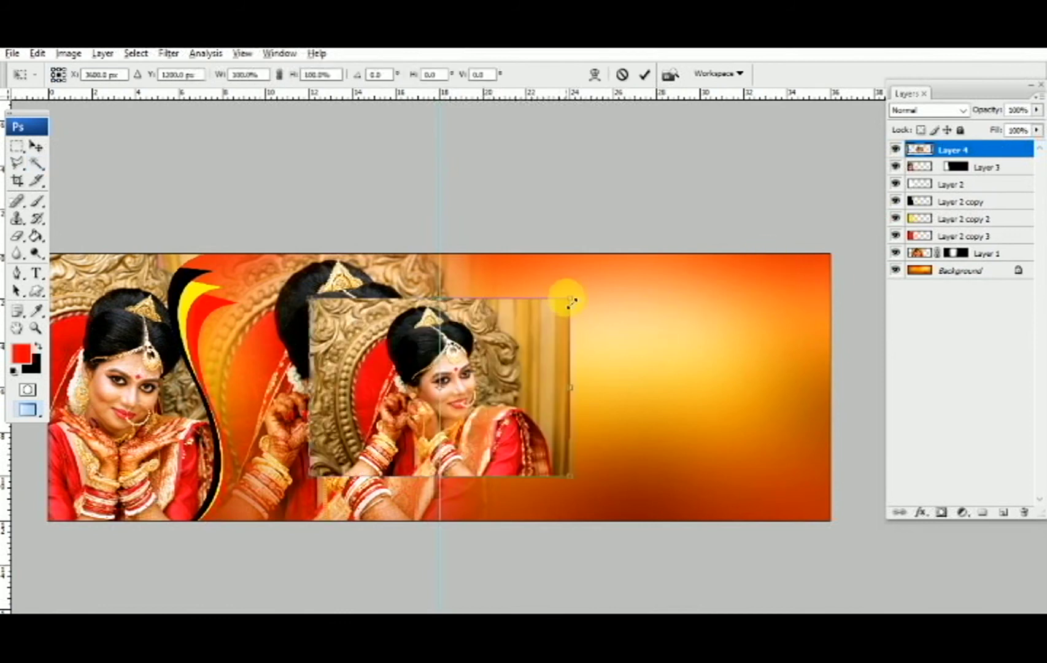
pyautogui.press('alt')
pyautogui.moveTo(567, 306); pyautogui.dragTo(538, 325)
pyautogui.moveTo(479, 367)
pyautogui.mouseDown()
pyautogui.moveTo(555, 348)
pyautogui.moveTo(596, 314)
pyautogui.moveTo(584, 320)
pyautogui.mouseUp()
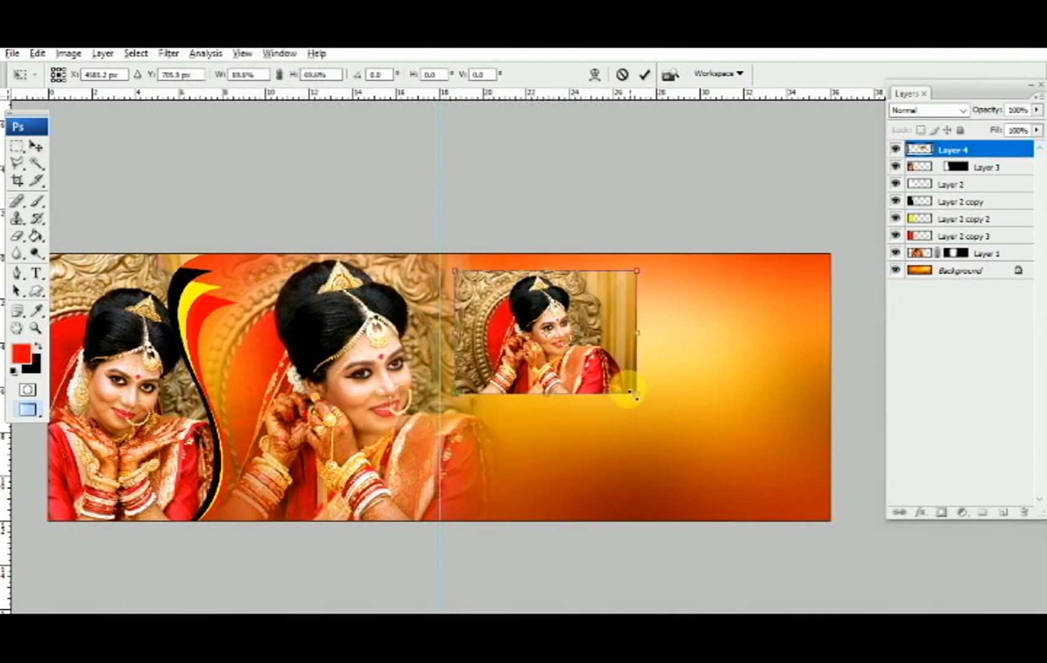
pyautogui.moveTo(633, 396); pyautogui.dragTo(628, 387)
pyautogui.moveTo(594, 337); pyautogui.dragTo(590, 335)
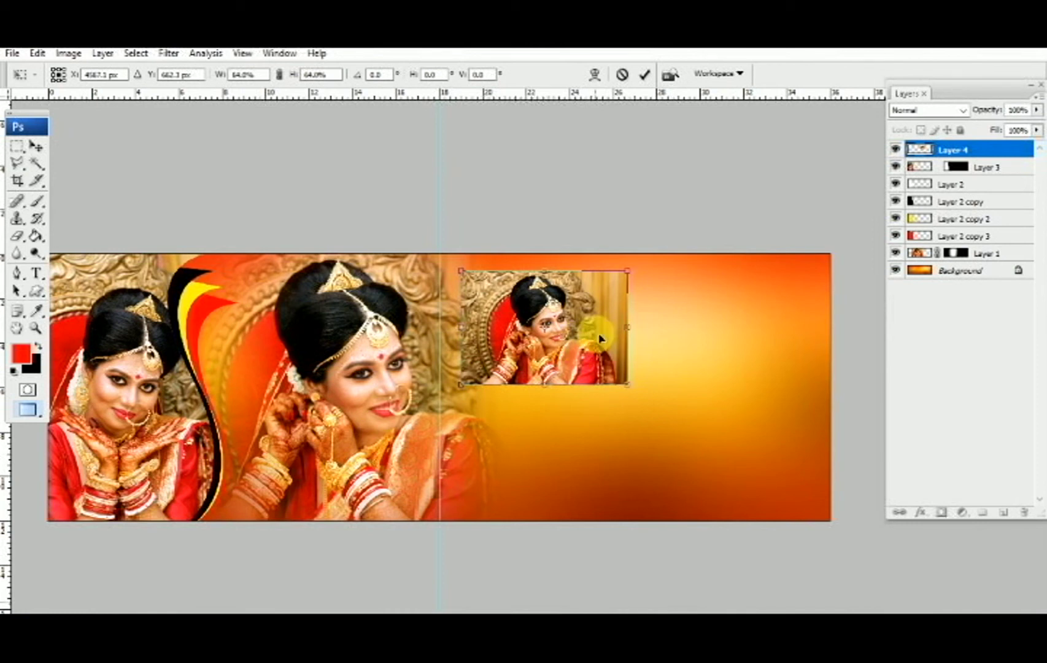
pyautogui.press('Return')
# Drag the next bride photo, IMG_0425, from the album folder into Photoshop.
pyautogui.press('v')
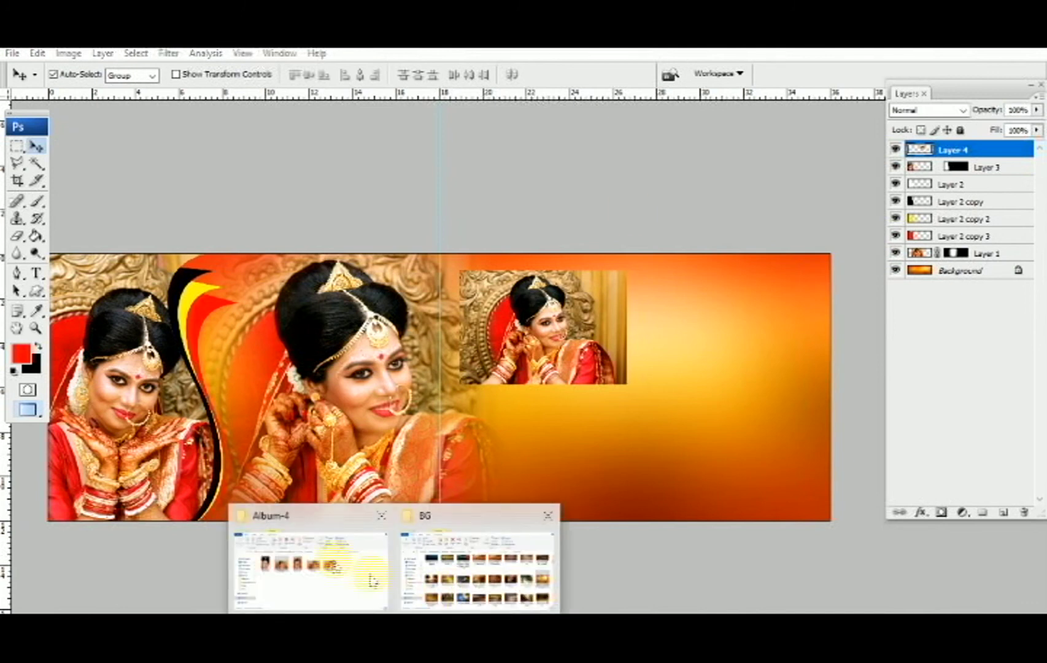
pyautogui.click(367, 572)
pyautogui.click(562, 316)
pyautogui.moveTo(603, 354)
pyautogui.mouseDown()
pyautogui.moveTo(981, 325)
pyautogui.moveTo(643, 317)
pyautogui.mouseUp()
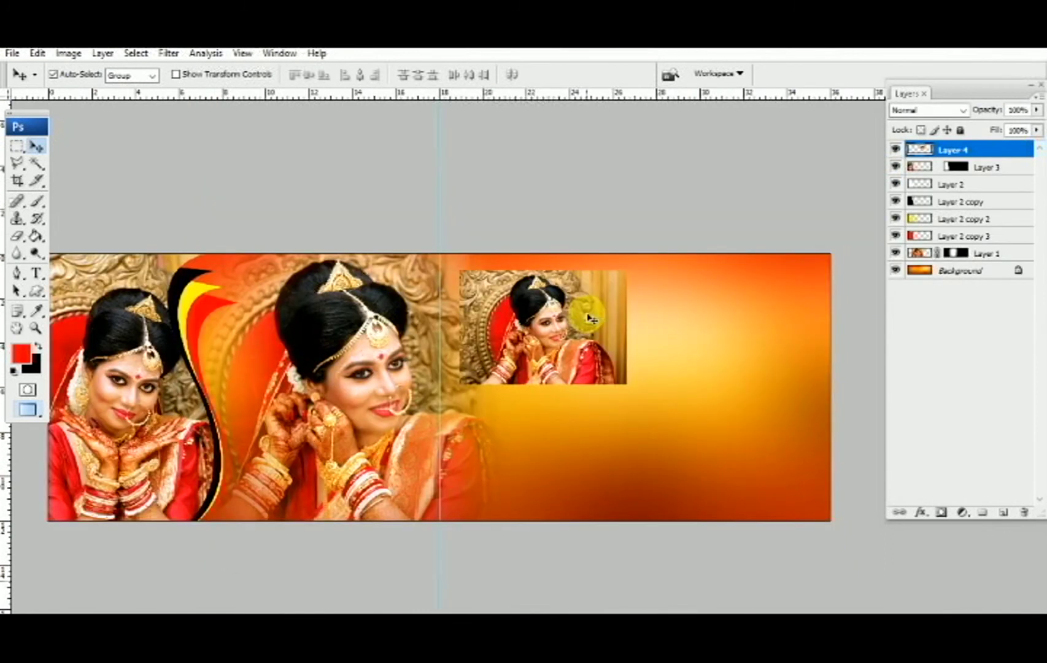
# Place IMG_0425 on the right page and shrink it to fit below the upper photo.
pyautogui.moveTo(590, 317)
pyautogui.mouseDown()
pyautogui.moveTo(653, 400)
pyautogui.moveTo(640, 361)
pyautogui.mouseUp()
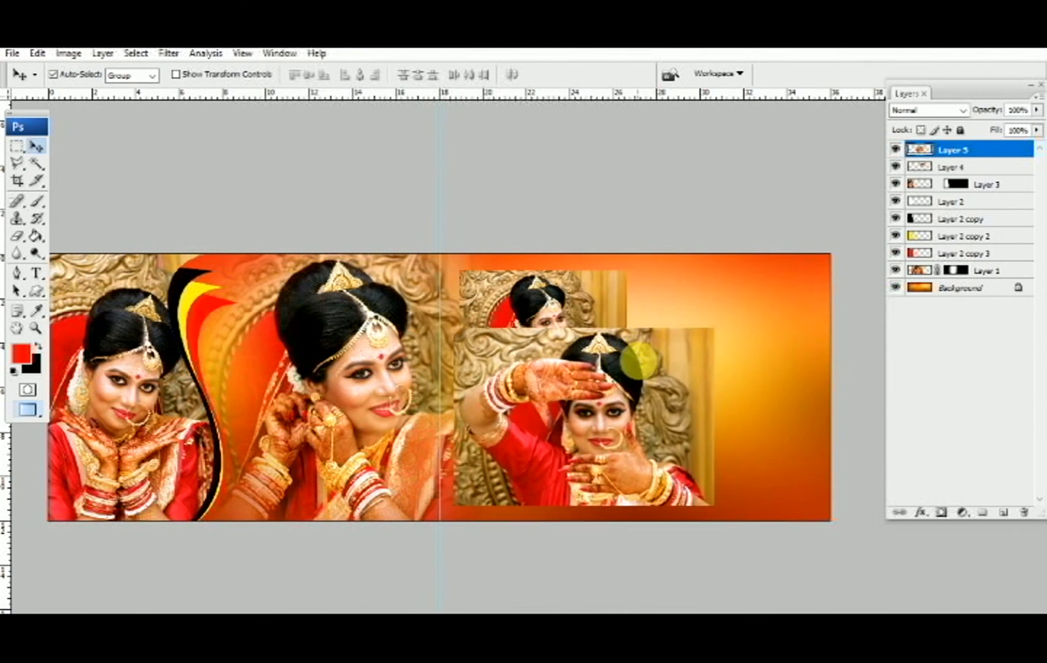
pyautogui.moveTo(640, 361); pyautogui.dragTo(683, 332)
pyautogui.moveTo(537, 284); pyautogui.dragTo(588, 394)
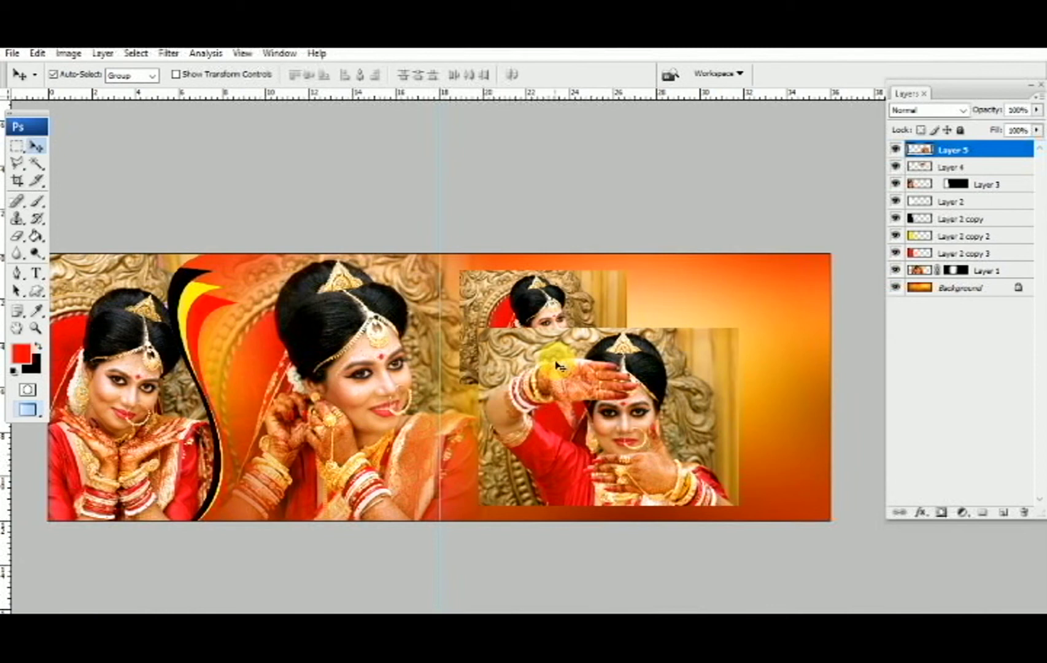
pyautogui.moveTo(548, 372)
pyautogui.mouseDown()
pyautogui.moveTo(614, 398)
pyautogui.moveTo(625, 442)
pyautogui.moveTo(623, 415)
pyautogui.moveTo(637, 415)
pyautogui.mouseUp()
pyautogui.rightClick(510, 301)
pyautogui.click(563, 318)
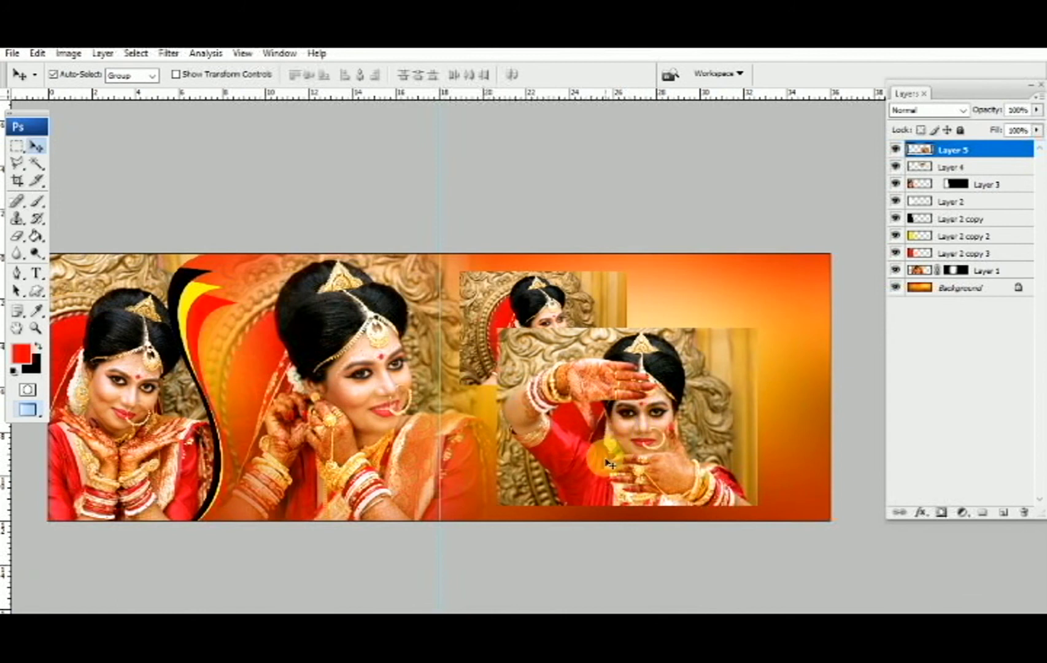
pyautogui.moveTo(631, 413)
pyautogui.mouseDown()
pyautogui.moveTo(515, 453)
pyautogui.moveTo(556, 452)
pyautogui.moveTo(561, 440)
pyautogui.mouseUp()
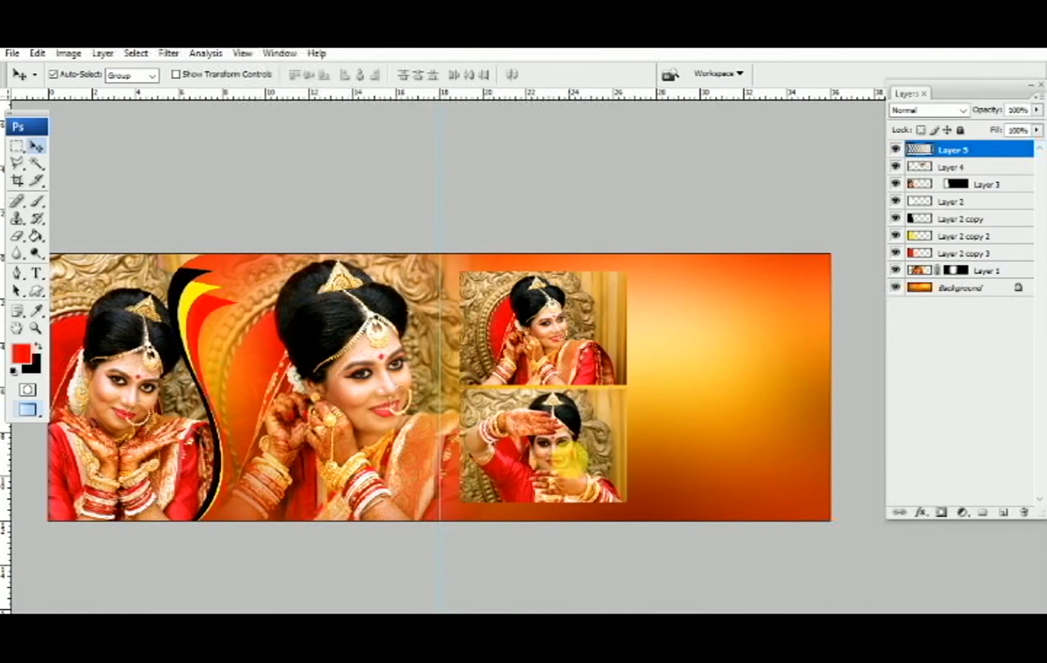
# Tilt the upper and lower photos slightly, then fit the view to the window.
pyautogui.click(561, 322)
pyautogui.hotkey('ctrl', 't')
pyautogui.moveTo(748, 351); pyautogui.dragTo(736, 338)
pyautogui.doubleClick(555, 334)
pyautogui.click(621, 429)
pyautogui.hotkey('ctrl', 't')
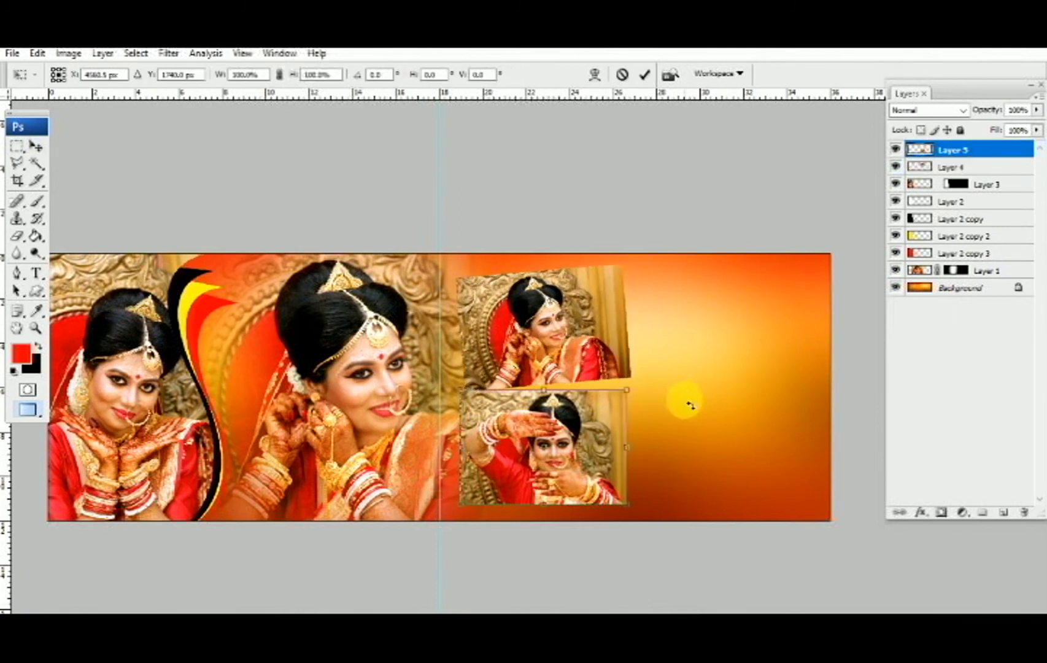
pyautogui.moveTo(687, 405); pyautogui.dragTo(685, 408)
pyautogui.doubleClick(616, 439)
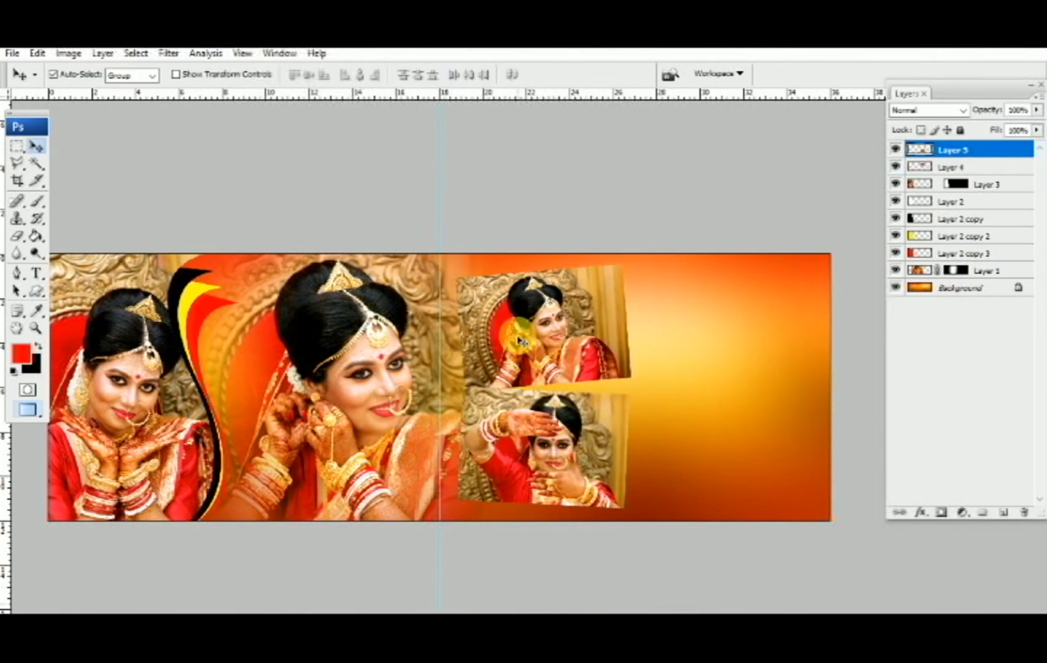
pyautogui.hotkey('ctrl', '0')
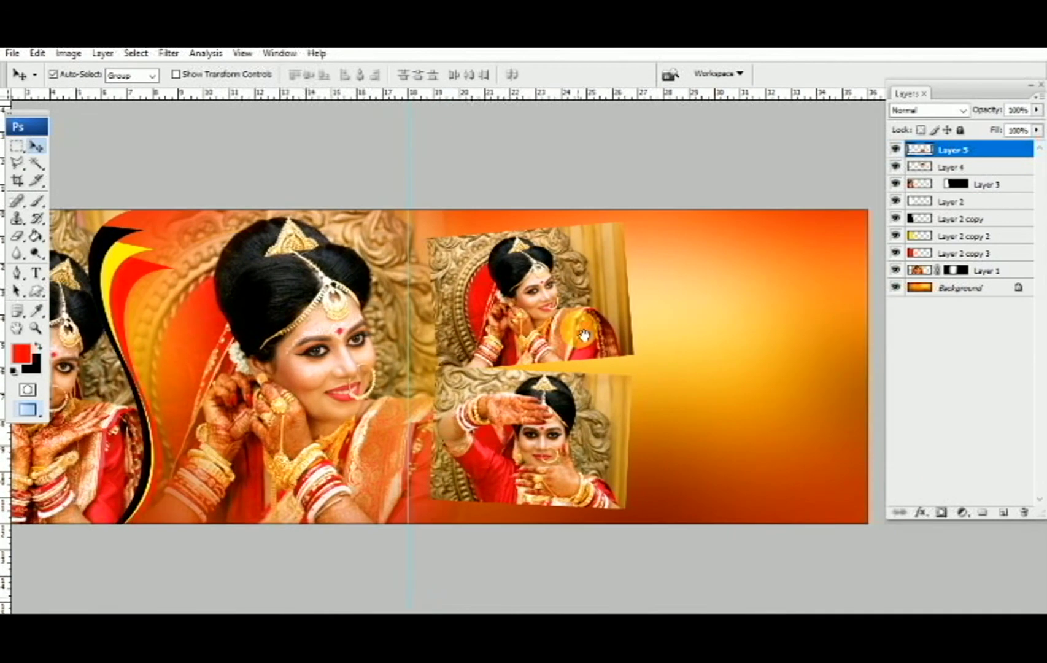
# Add a new layer above Layer 3 with a red-filled rectangle behind both photos.
pyautogui.click(999, 186)
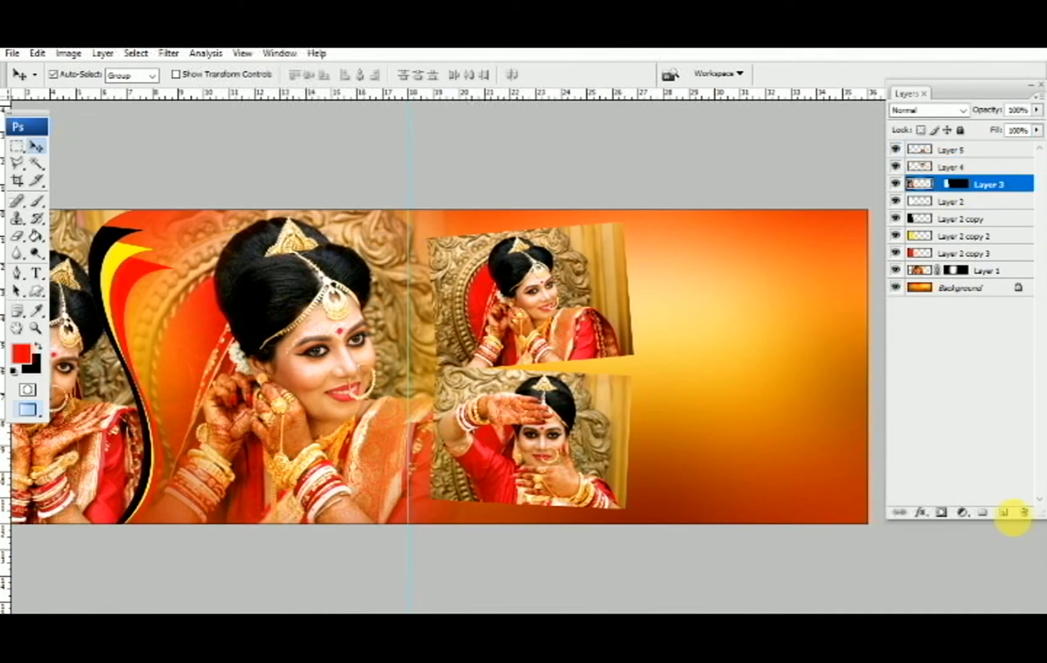
pyautogui.click(1006, 513)
pyautogui.click(17, 146)
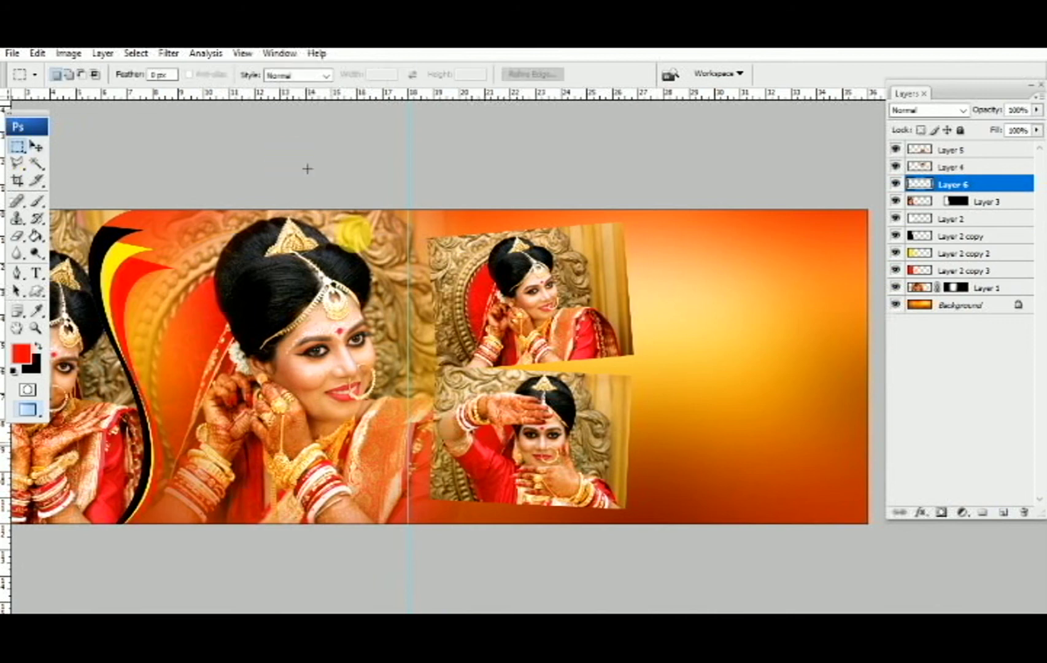
pyautogui.moveTo(416, 205); pyautogui.dragTo(642, 523)
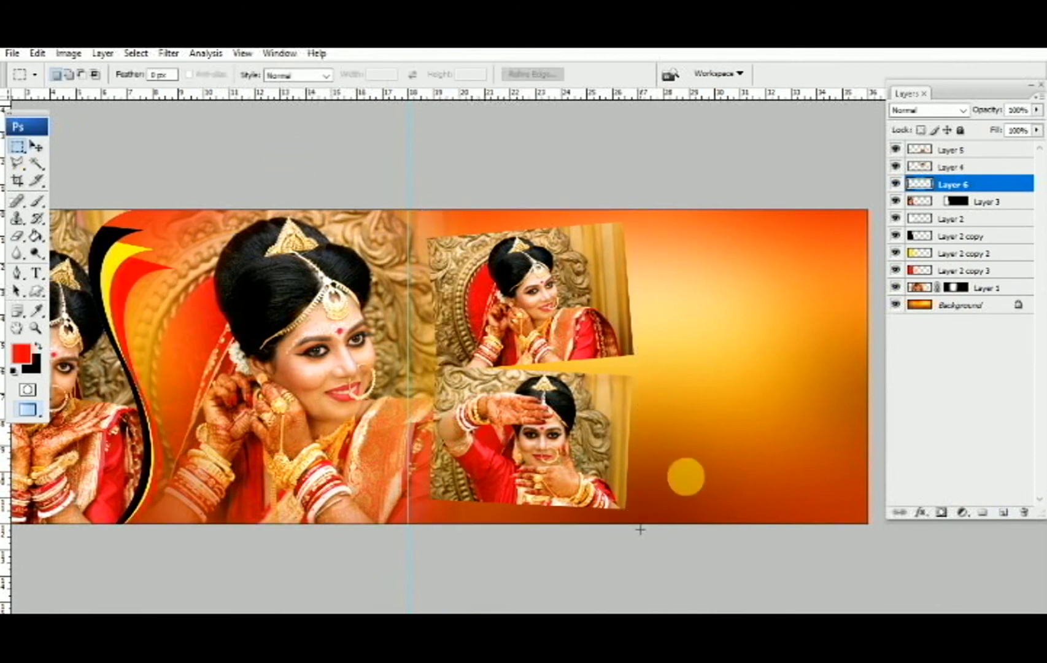
pyautogui.click(980, 305)
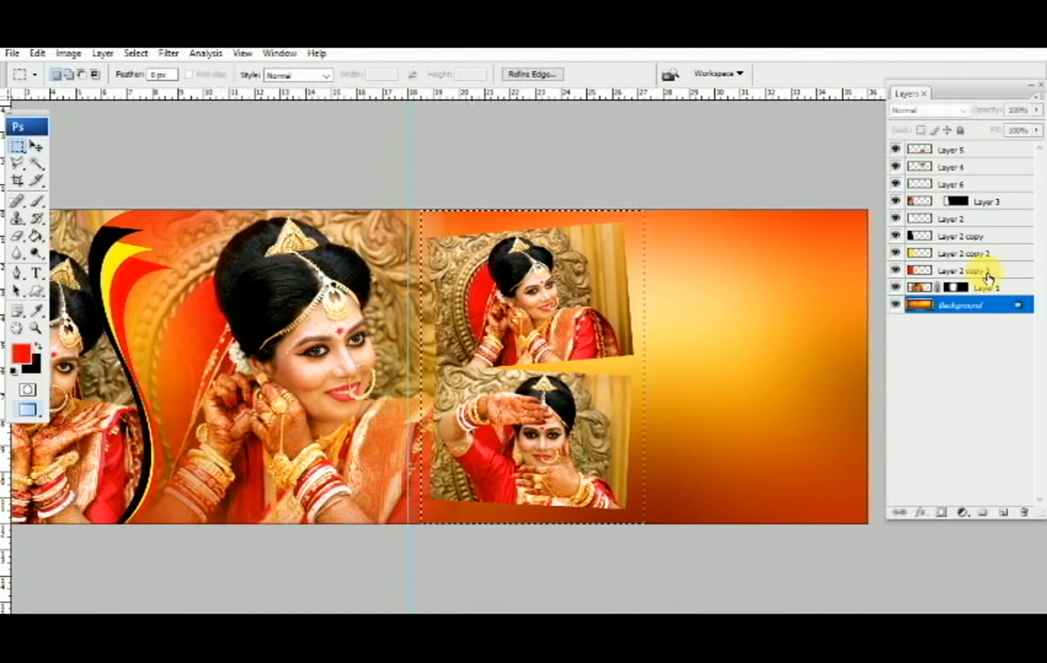
pyautogui.click(980, 186)
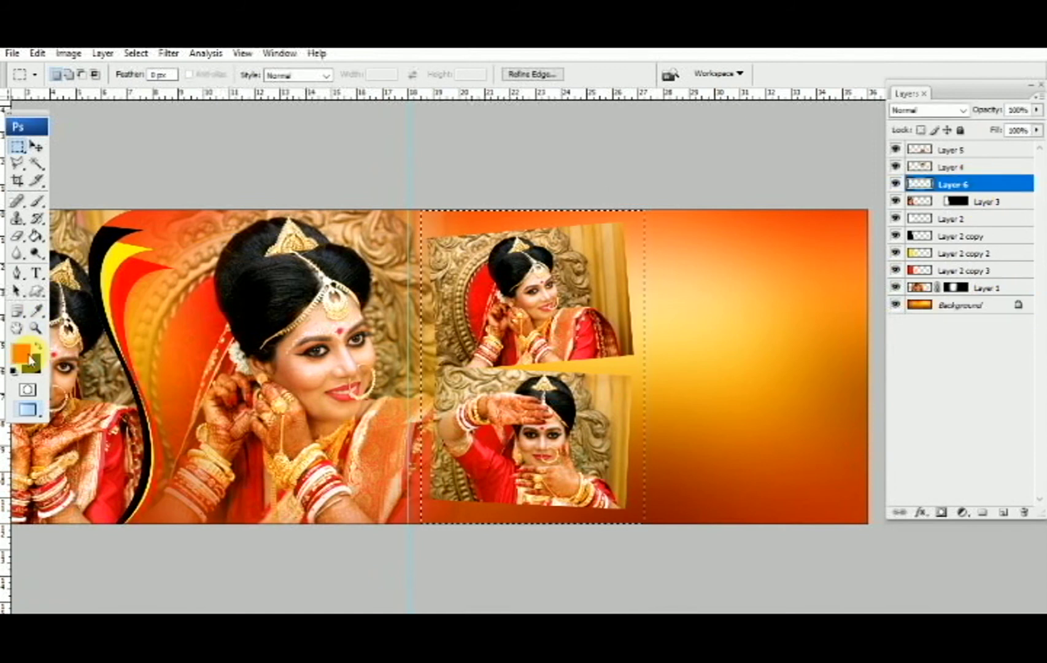
pyautogui.hotkey('alt', 'BackSpace')
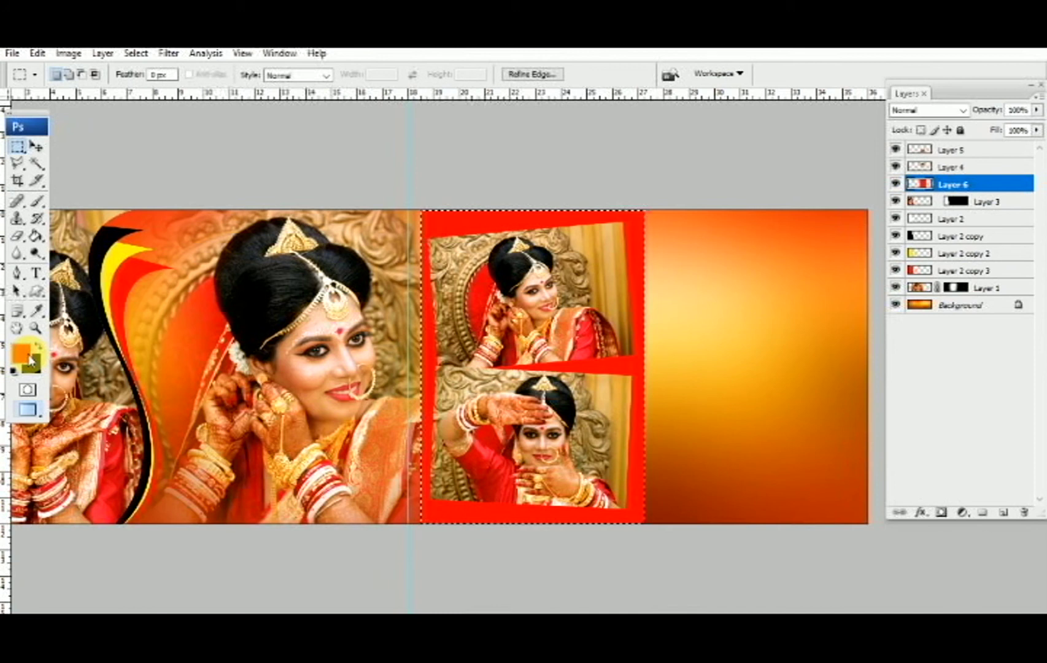
pyautogui.hotkey('ctrl', 'd')
# Cycle the red panel's blending modes, ending on Linear Light.
pyautogui.click(923, 110)
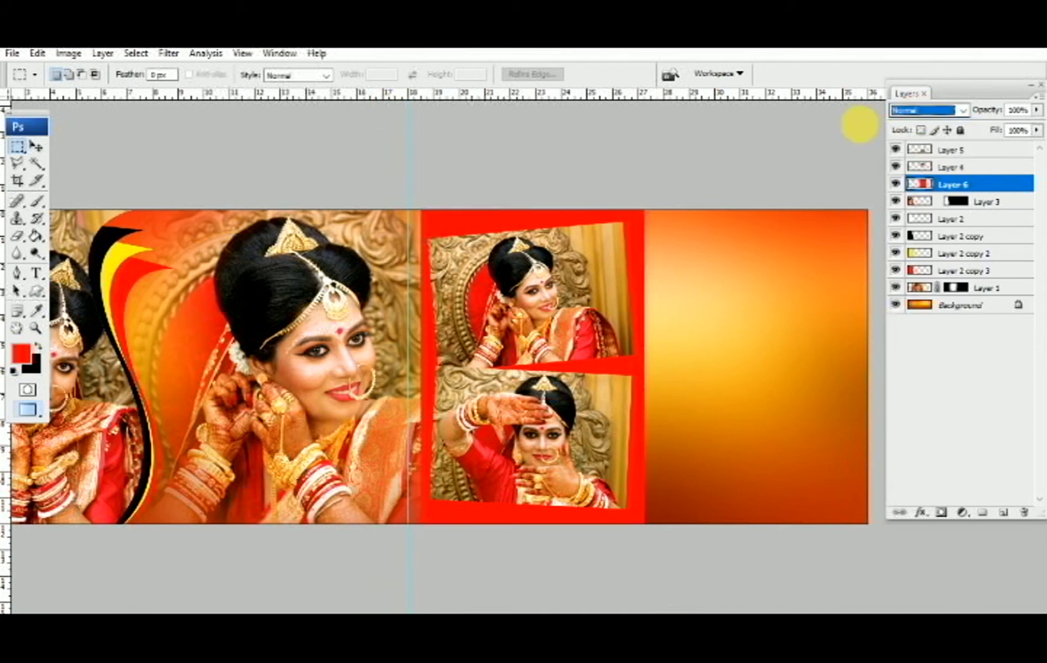
pyautogui.press('Down')
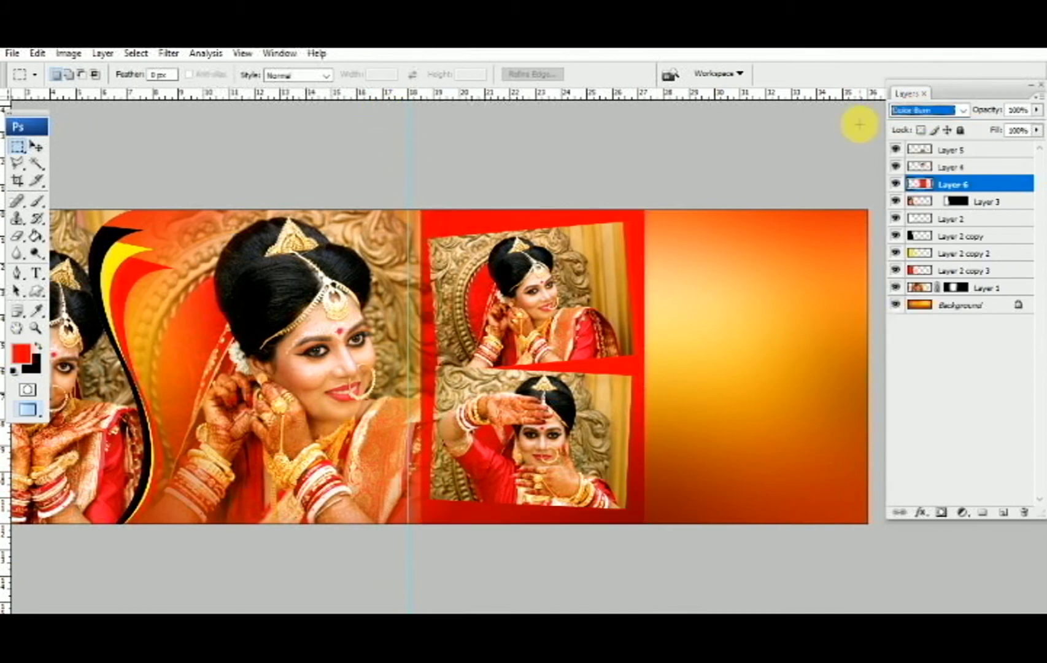
pyautogui.press('Down')
pyautogui.press('Down')
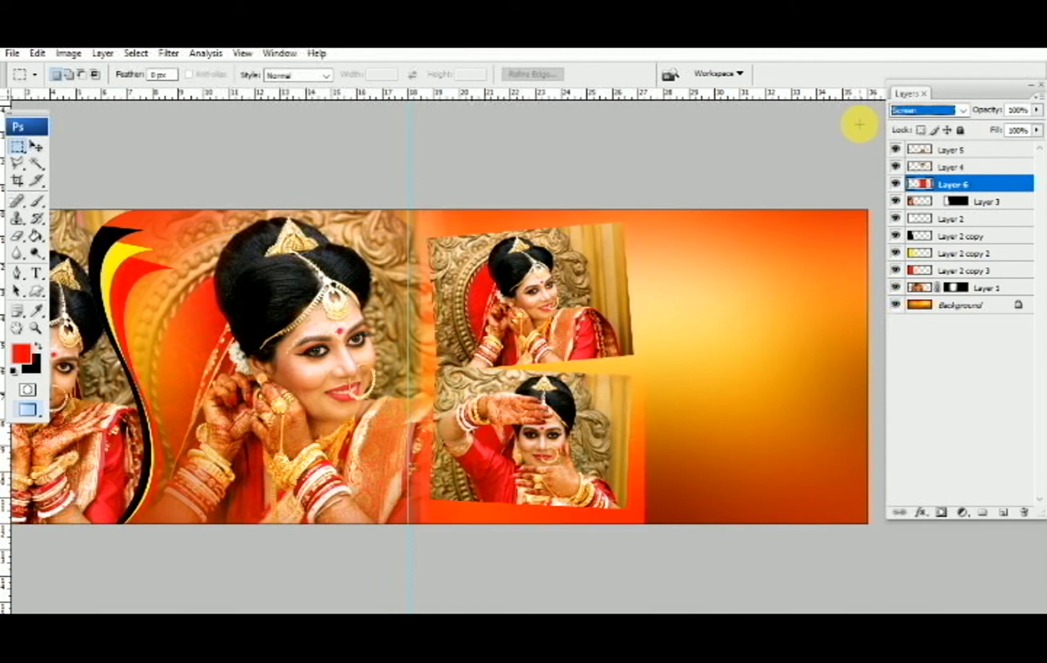
pyautogui.press('Down')
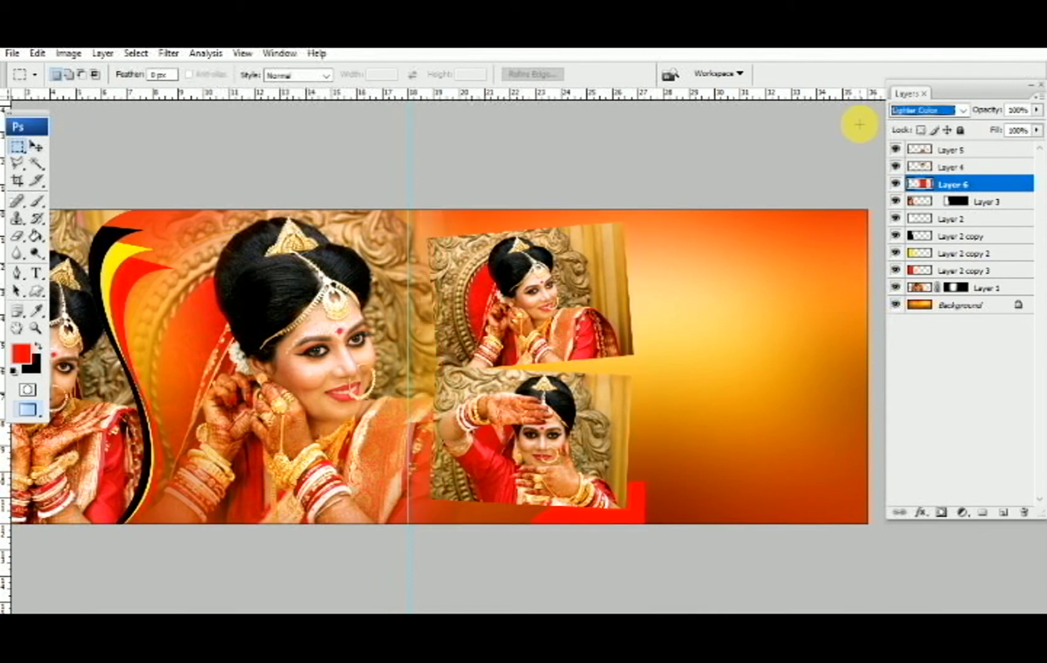
pyautogui.press('Down')
pyautogui.press('Down')
pyautogui.press('Down')
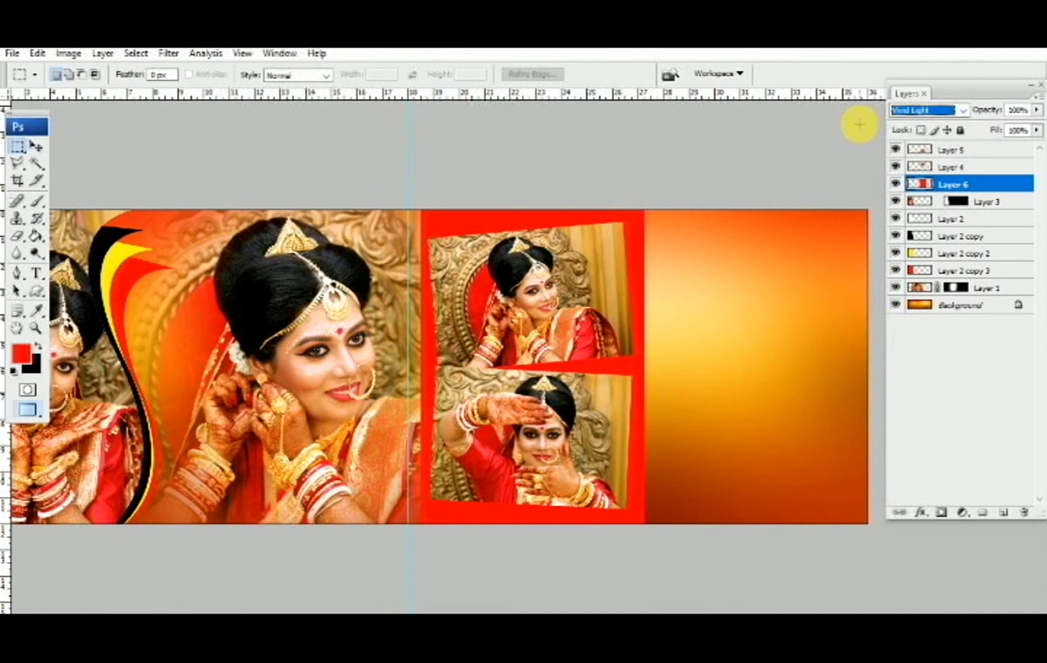
pyautogui.press('Down')
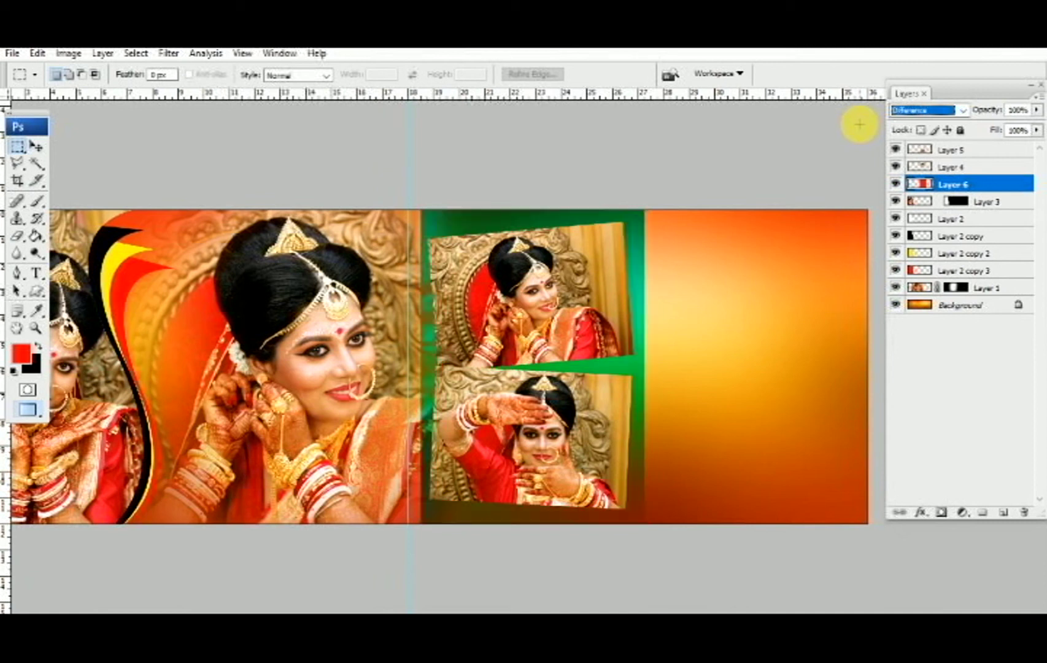
pyautogui.press('Down')
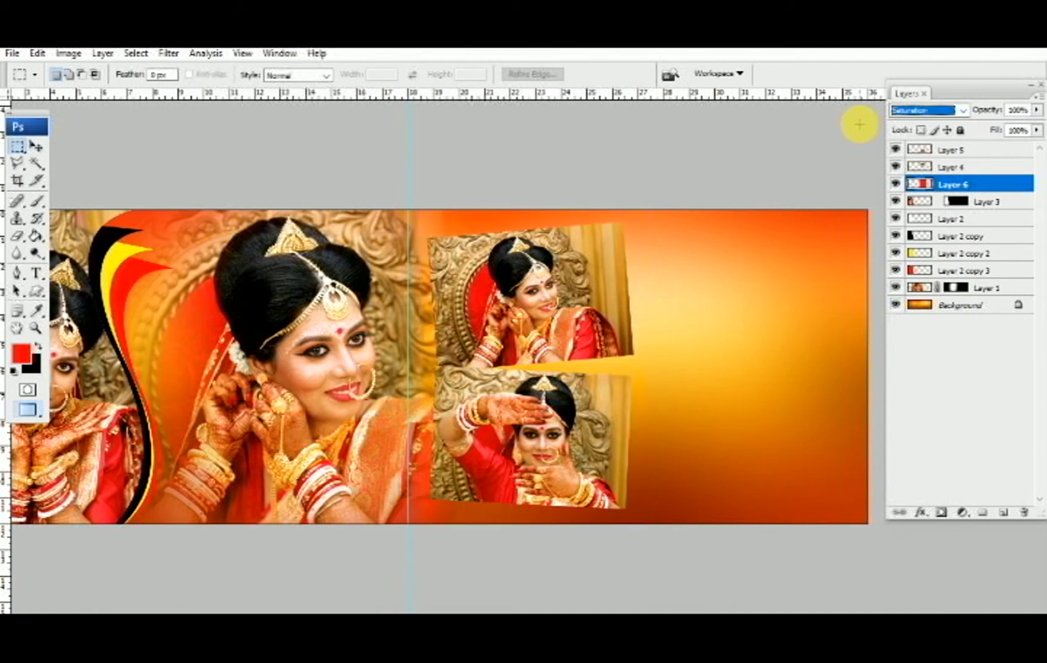
pyautogui.press('Down')
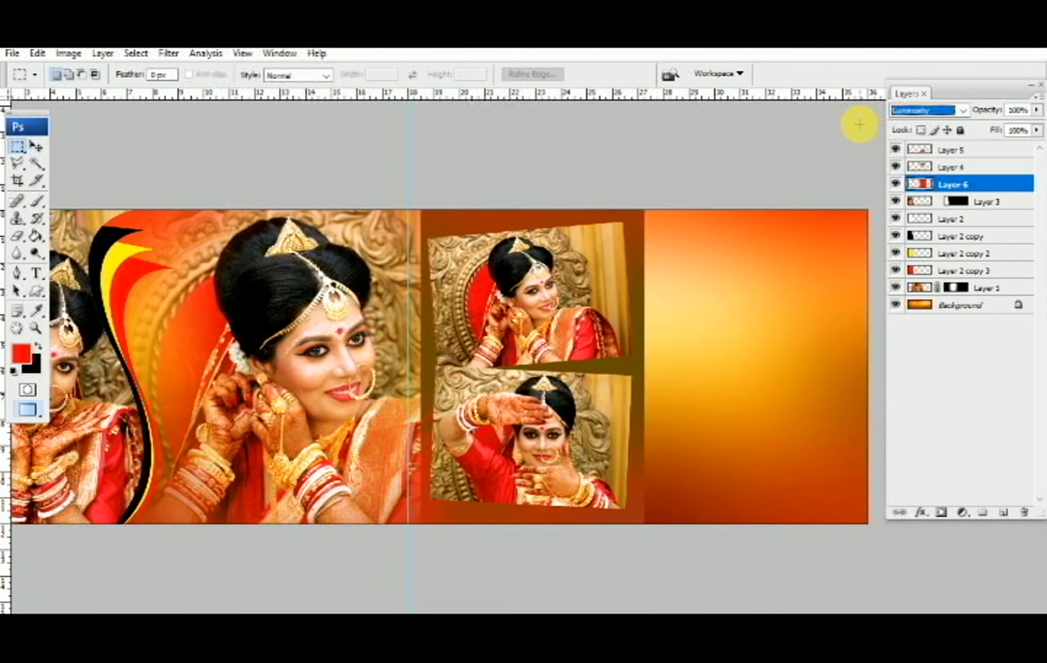
pyautogui.press('Up')
pyautogui.press('Up')
pyautogui.press('Up')
pyautogui.press('Up')
pyautogui.press('Up')
pyautogui.press('Up')
pyautogui.press('Up')
pyautogui.press('Up')
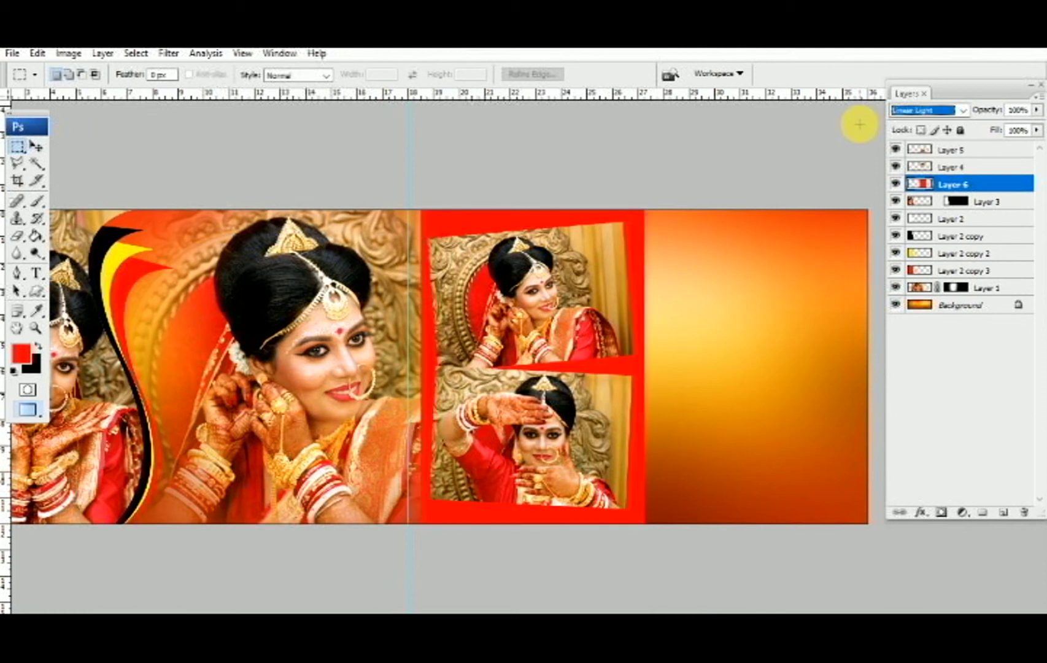
pyautogui.press('Up')
pyautogui.press('Up')
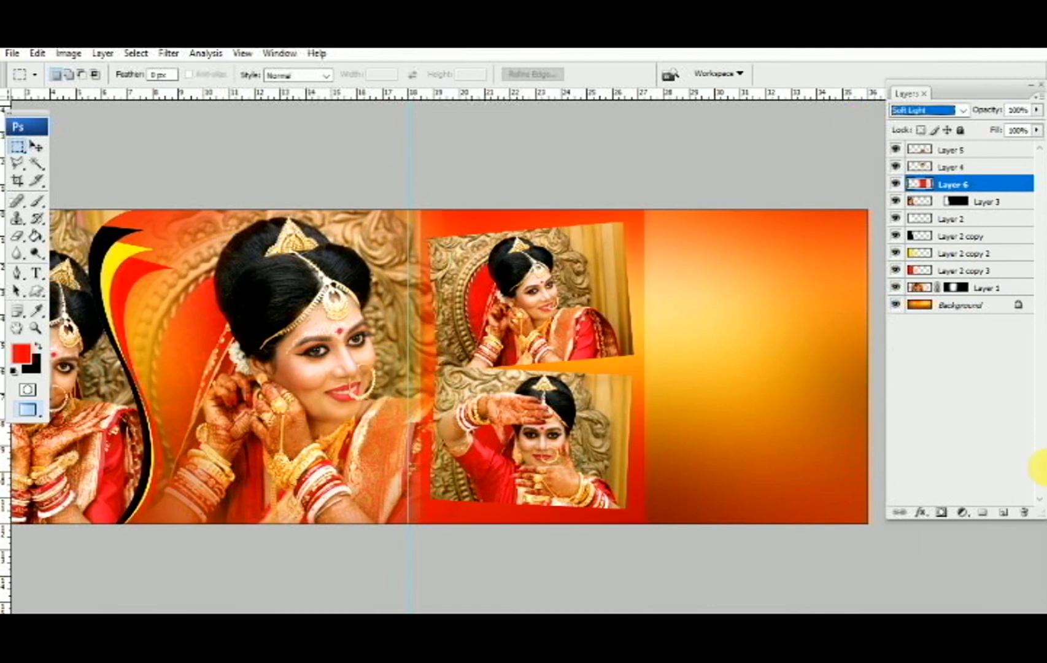
# Select the upper photo's Layer 4 and open its Layer Style dialog.
pyautogui.click(36, 146)
pyautogui.rightClick(535, 268)
pyautogui.click(562, 277)
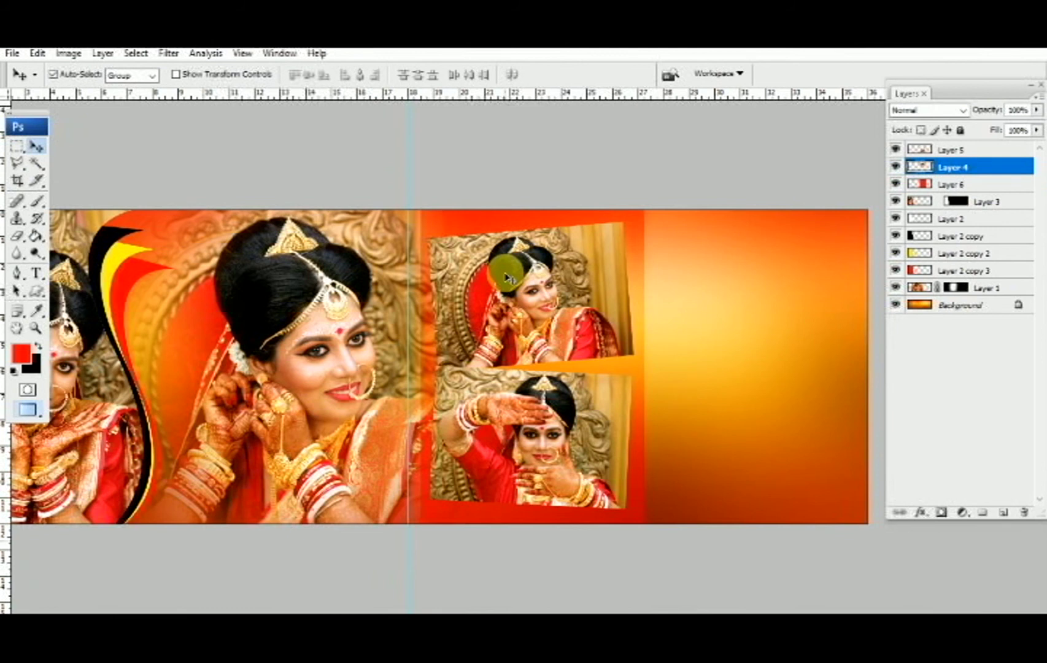
pyautogui.scroll(1, 506, 277)
pyautogui.scroll(1, 534, 268)
pyautogui.rightClick(509, 236)
pyautogui.click(541, 244)
pyautogui.moveTo(1009, 168); pyautogui.dragTo(772, 214)
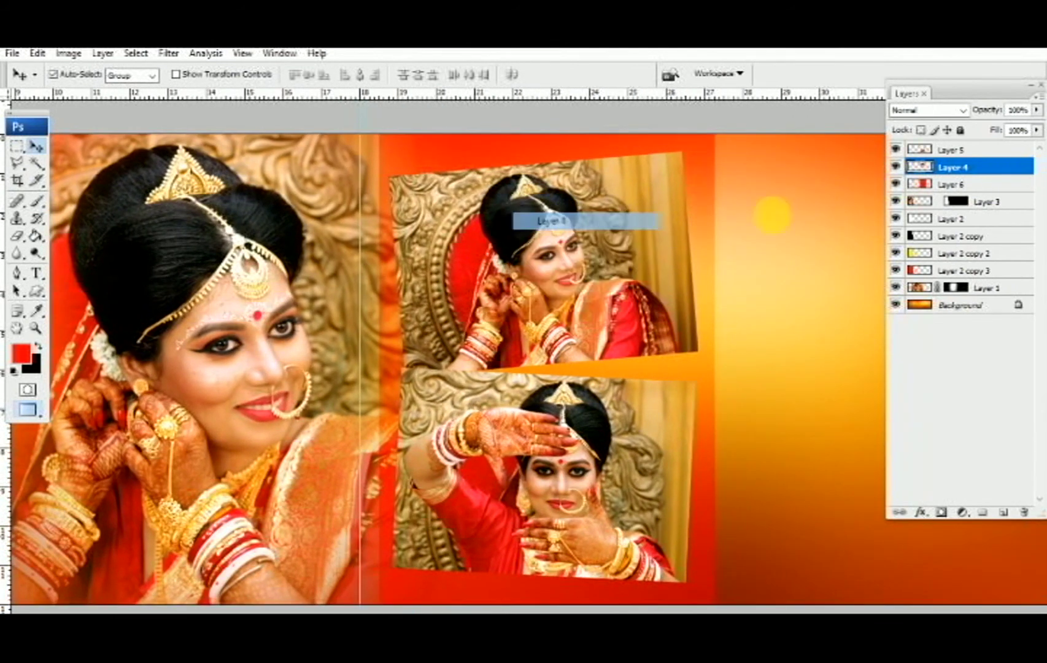
pyautogui.doubleClick(897, 167)
pyautogui.click(999, 171)
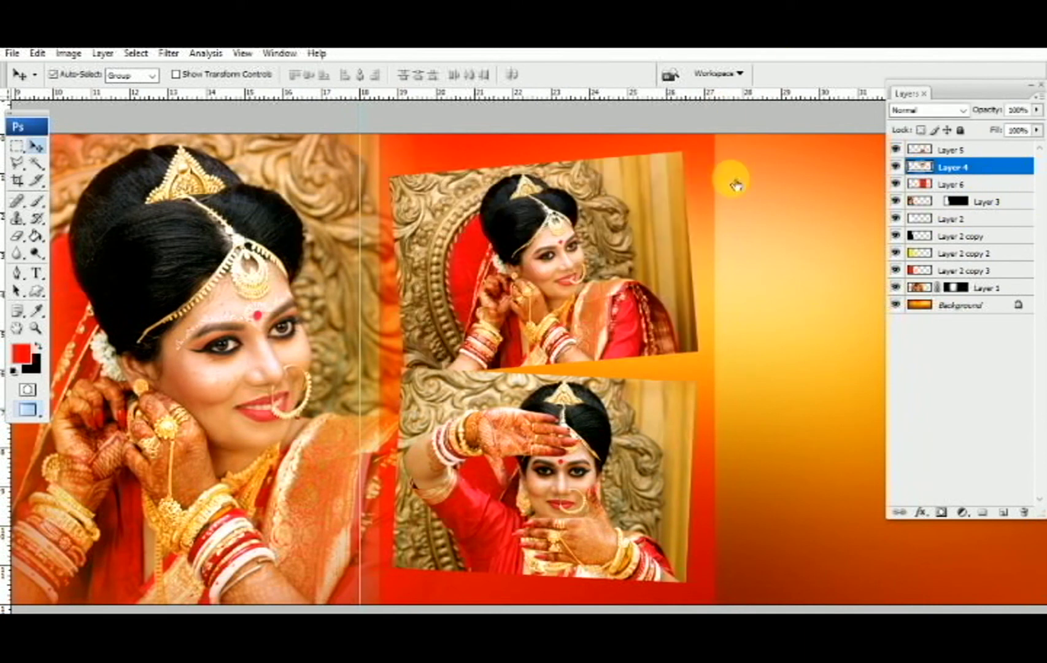
pyautogui.moveTo(814, 100); pyautogui.dragTo(826, 104)
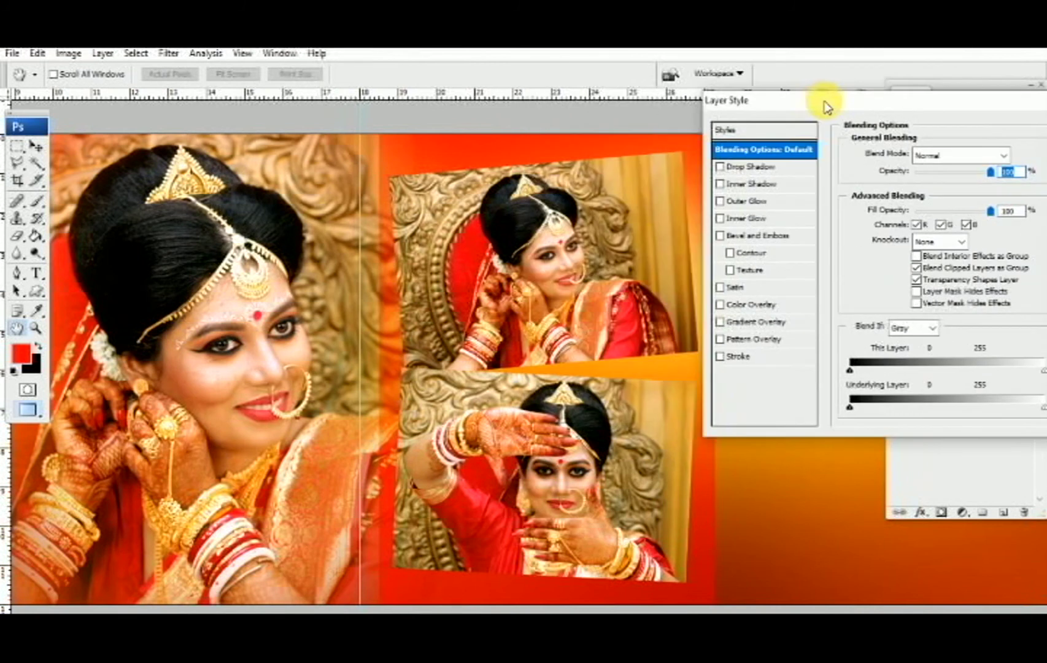
# Add a thick white Inside stroke border to the upper photo.
pyautogui.click(776, 360)
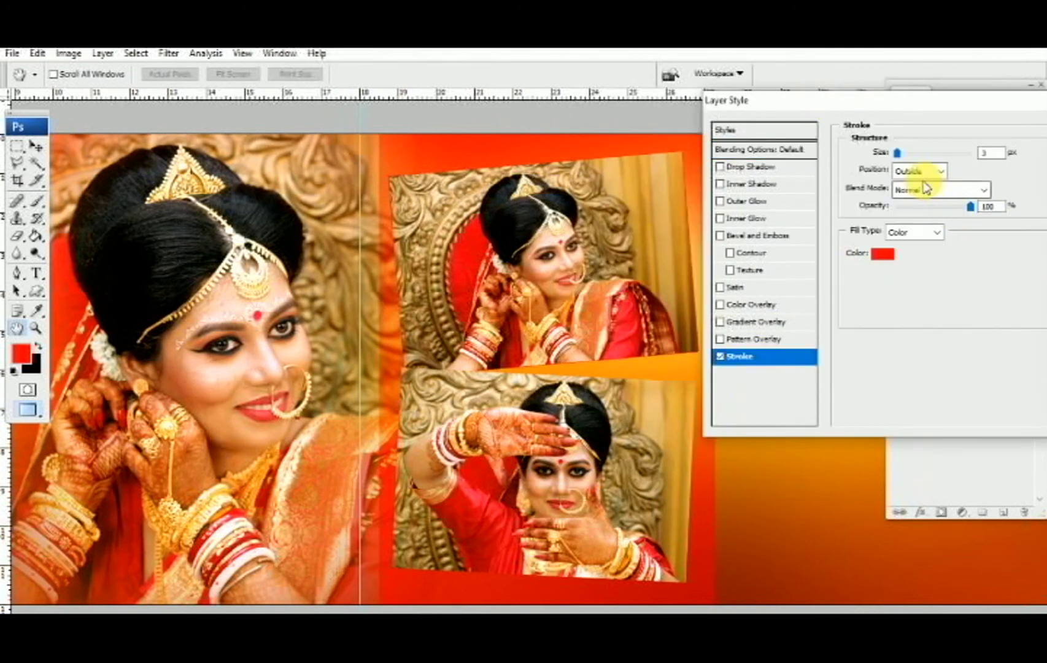
pyautogui.click(883, 253)
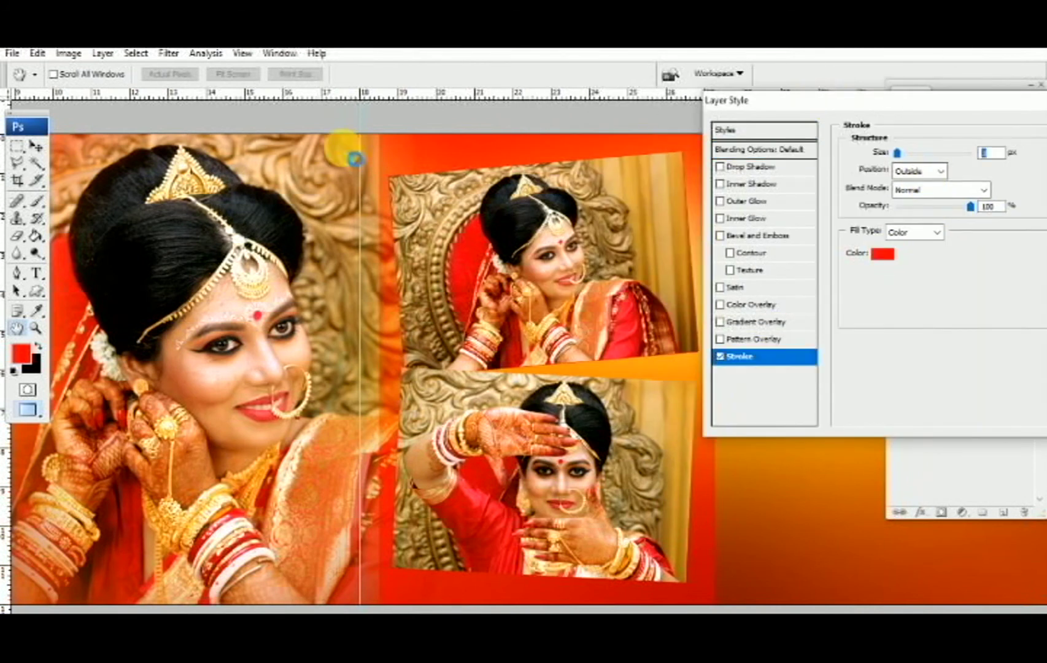
pyautogui.moveTo(425, 225); pyautogui.dragTo(327, 184)
pyautogui.click(648, 176)
pyautogui.click(920, 171)
pyautogui.click(908, 184)
pyautogui.moveTo(899, 154); pyautogui.dragTo(914, 155)
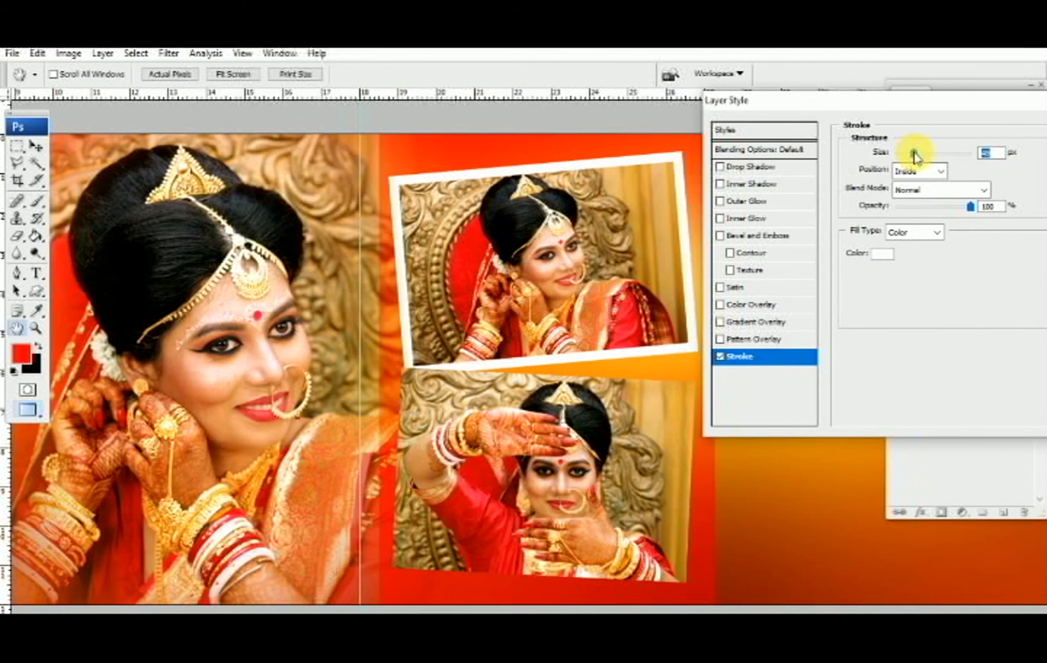
# Add a drop shadow at distance 17 and an inner shadow, both off global light, and apply.
pyautogui.click(796, 167)
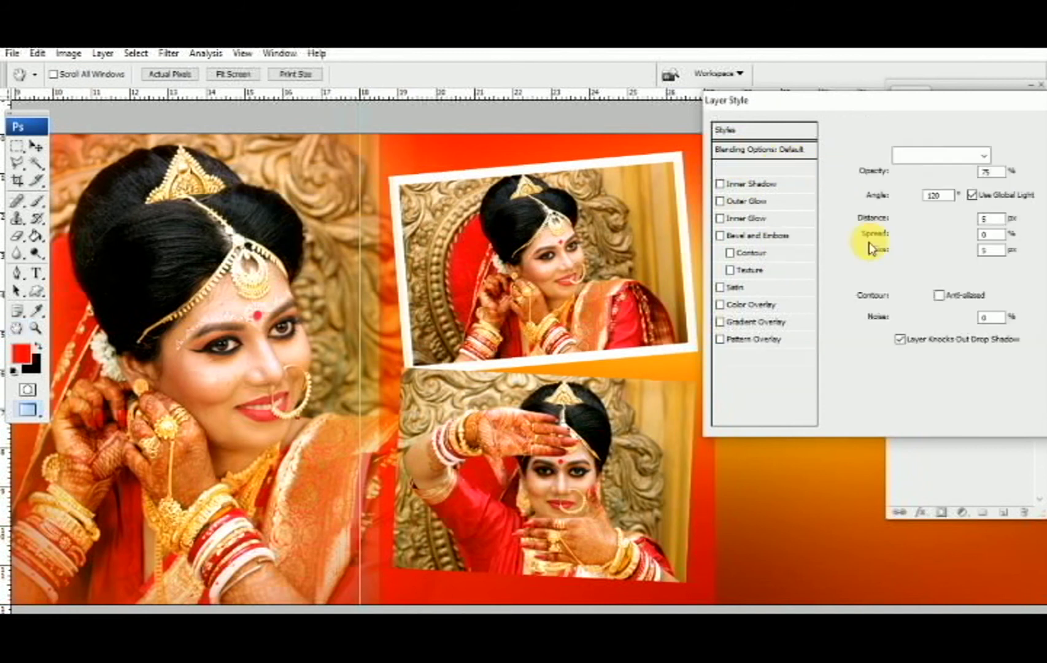
pyautogui.click(971, 196)
pyautogui.moveTo(908, 221); pyautogui.dragTo(918, 251)
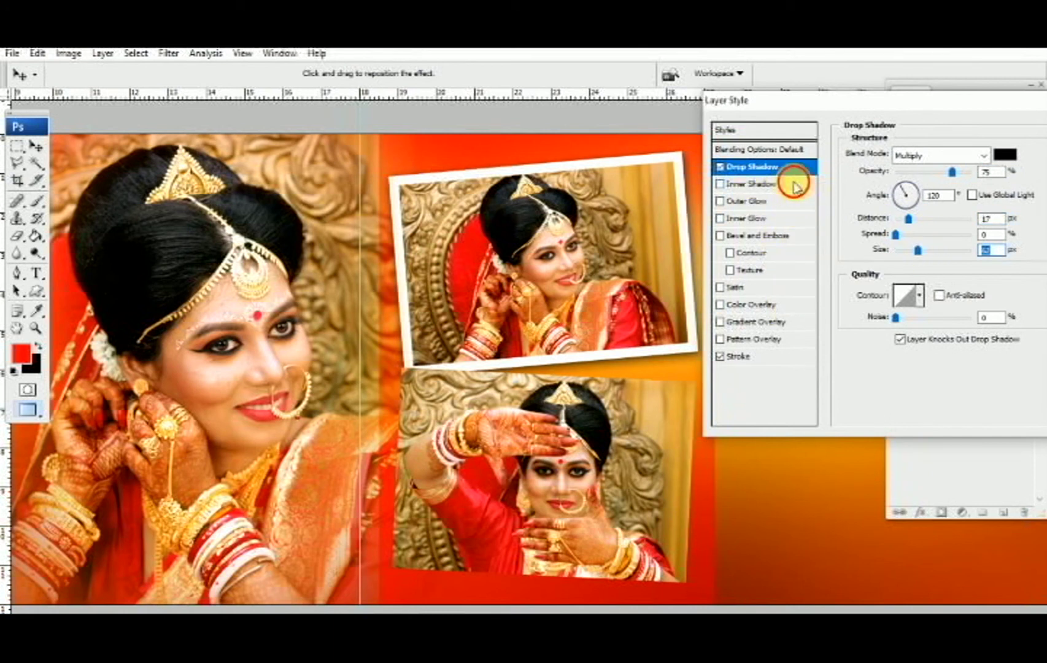
pyautogui.click(789, 183)
pyautogui.click(972, 196)
pyautogui.click(925, 220)
pyautogui.moveTo(923, 249); pyautogui.dragTo(927, 250)
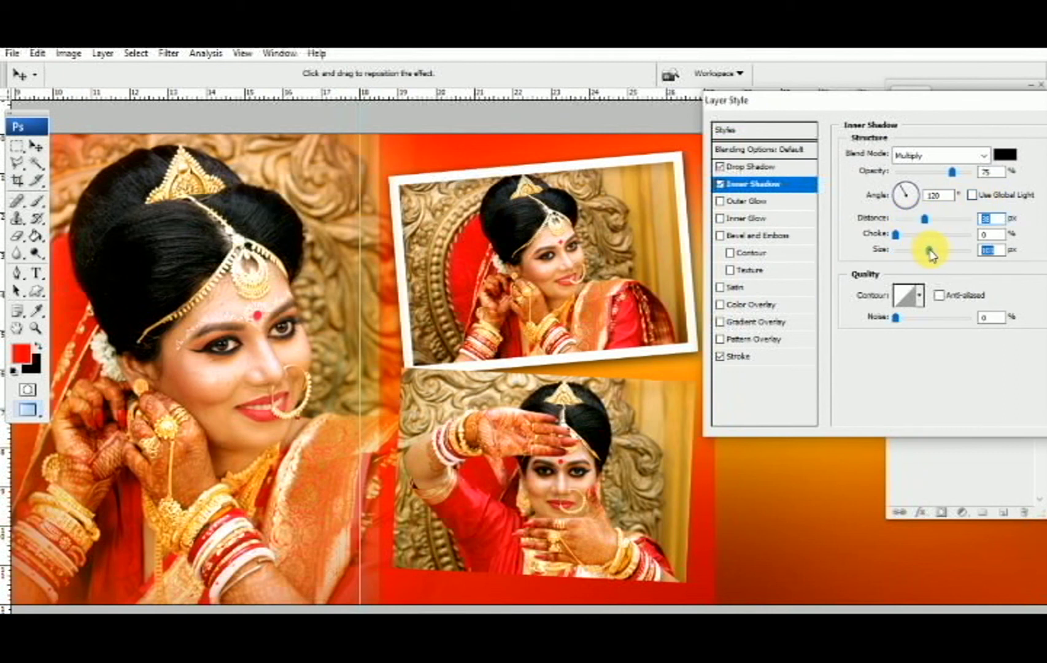
pyautogui.press('Return')
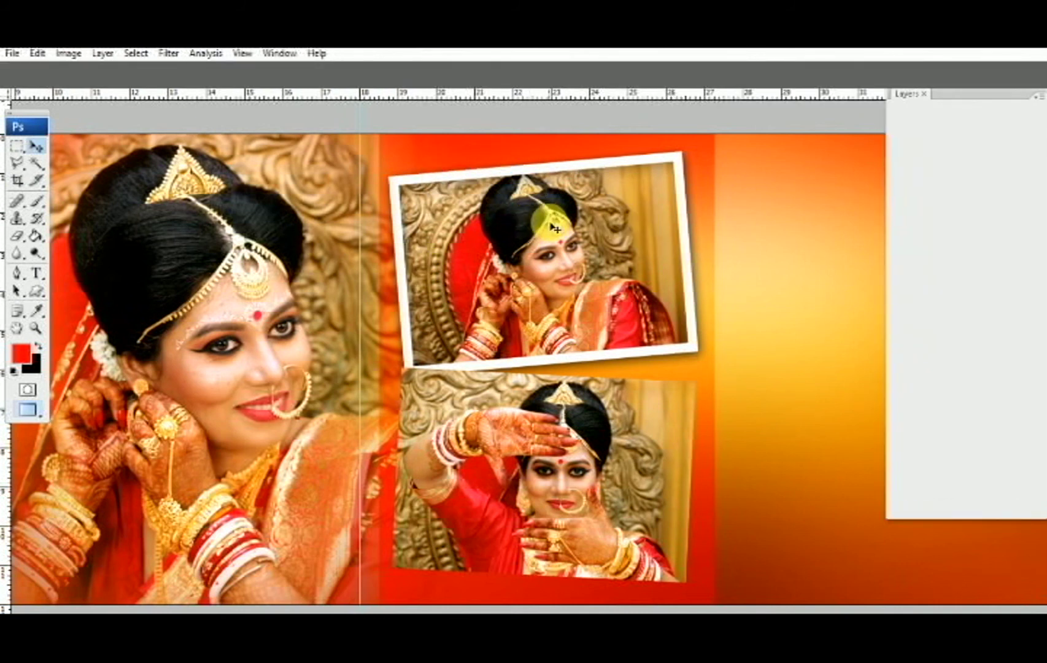
# Copy the layer style from the upper photo's Layer 4.
pyautogui.rightClick(495, 403)
pyautogui.click(529, 423)
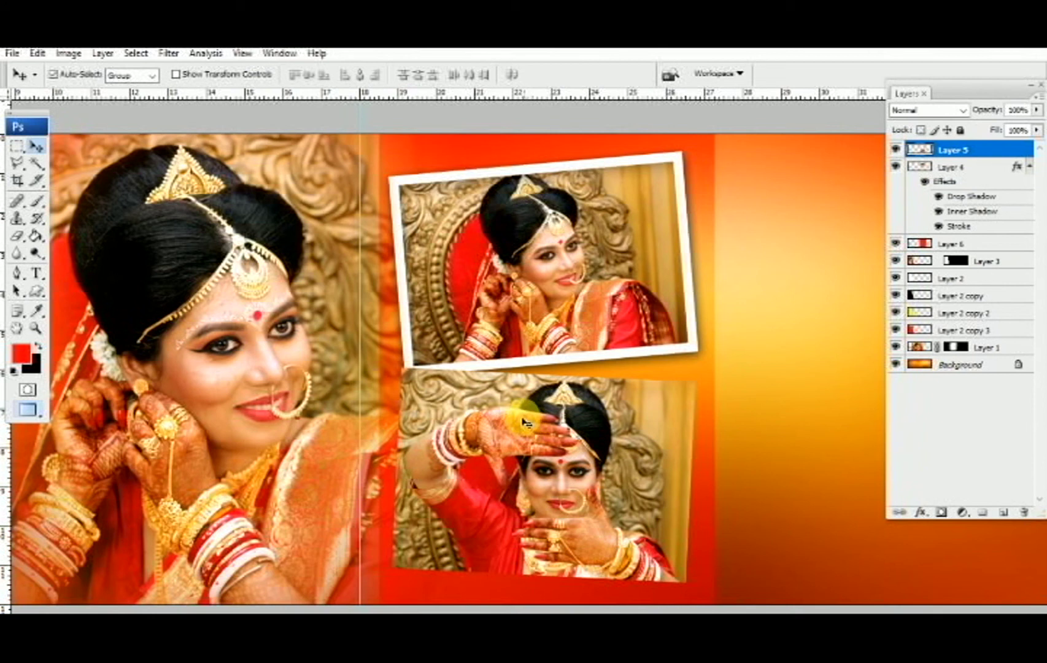
pyautogui.rightClick(535, 224)
pyautogui.click(573, 235)
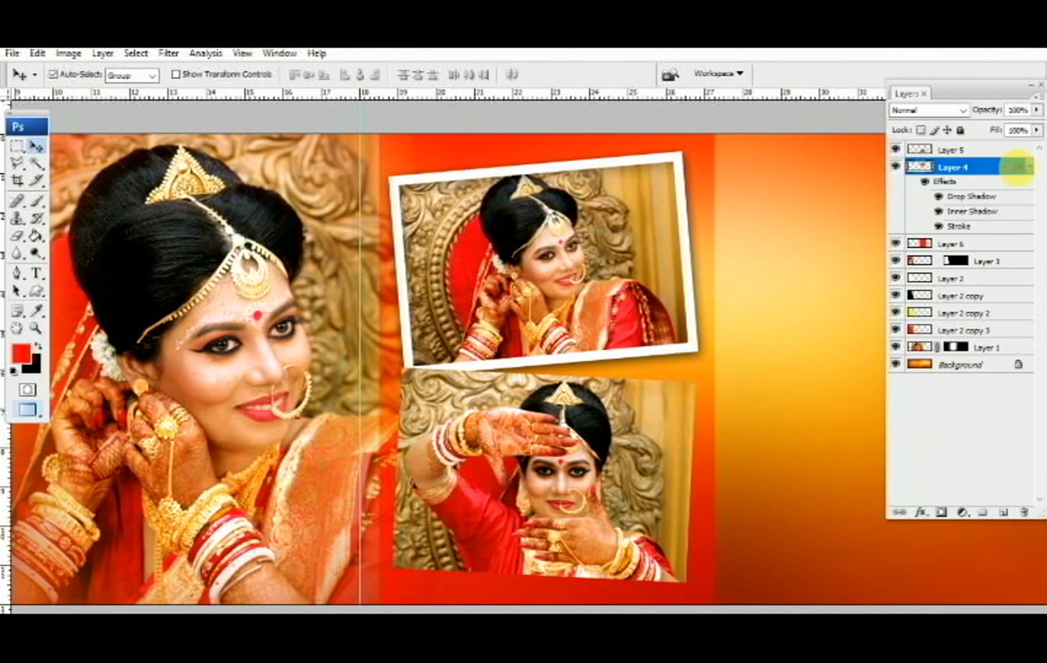
pyautogui.rightClick(991, 167)
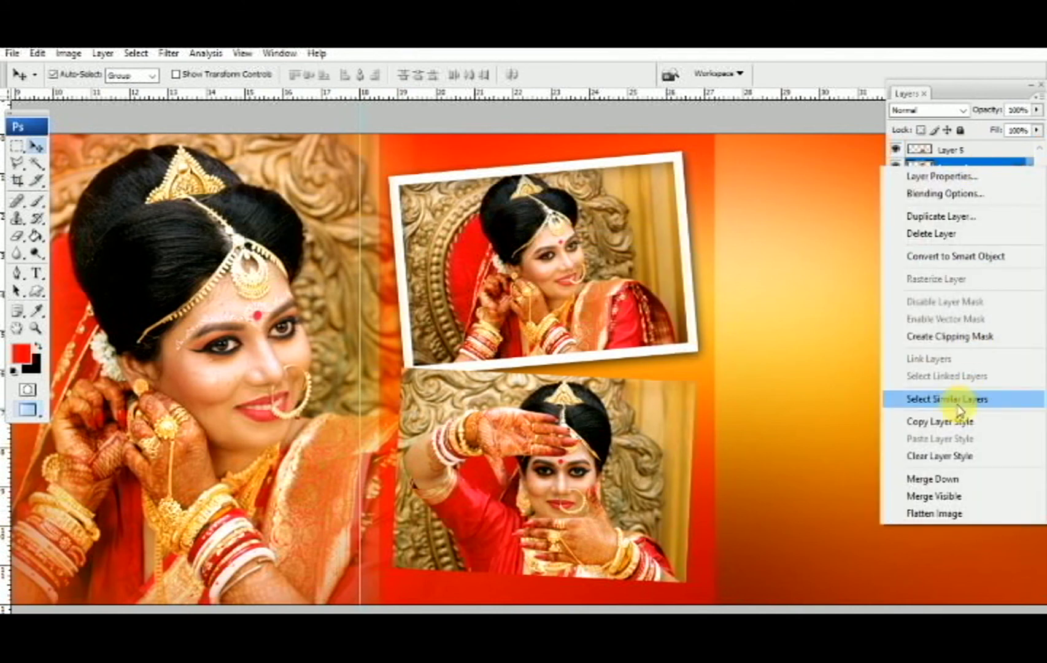
pyautogui.click(997, 424)
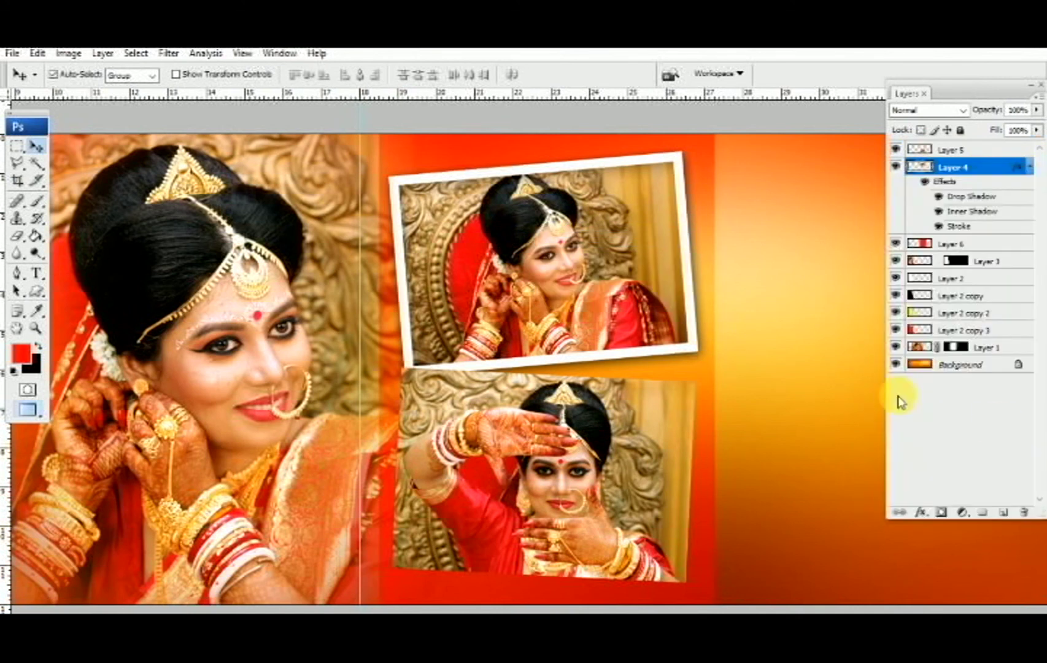
# Paste the copied frame style onto the lower photo's Layer 5.
pyautogui.rightClick(552, 404)
pyautogui.click(570, 414)
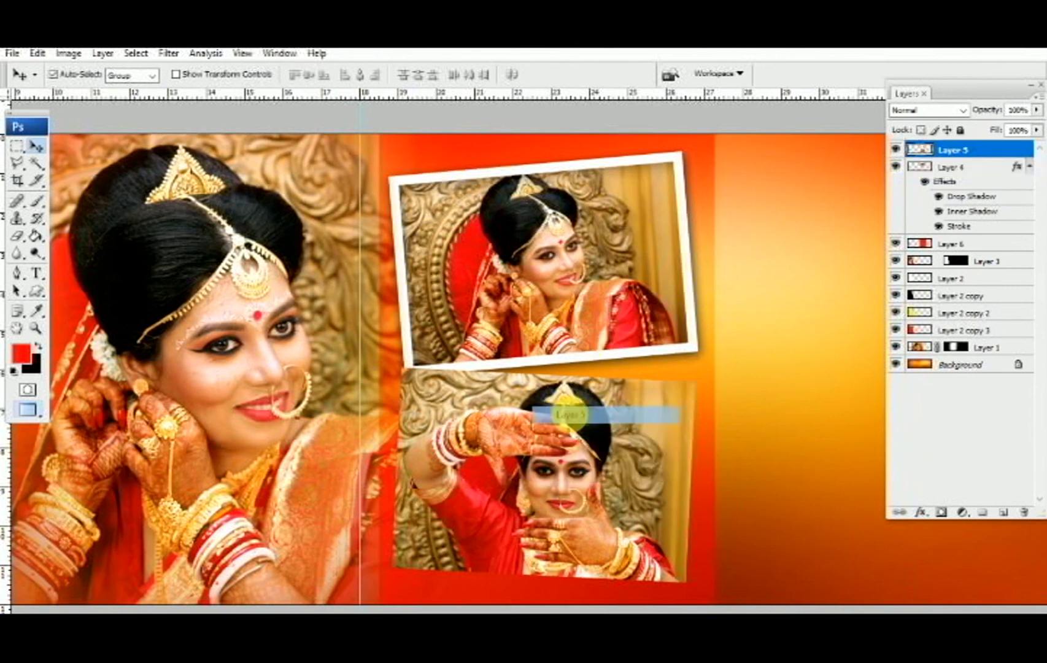
pyautogui.rightClick(994, 157)
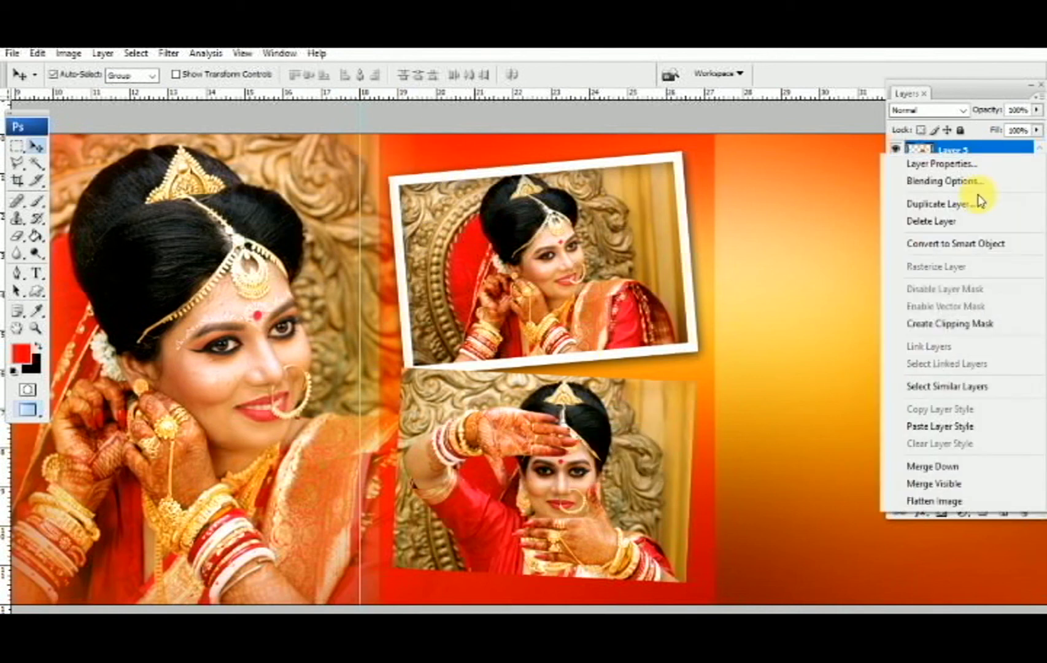
pyautogui.click(964, 430)
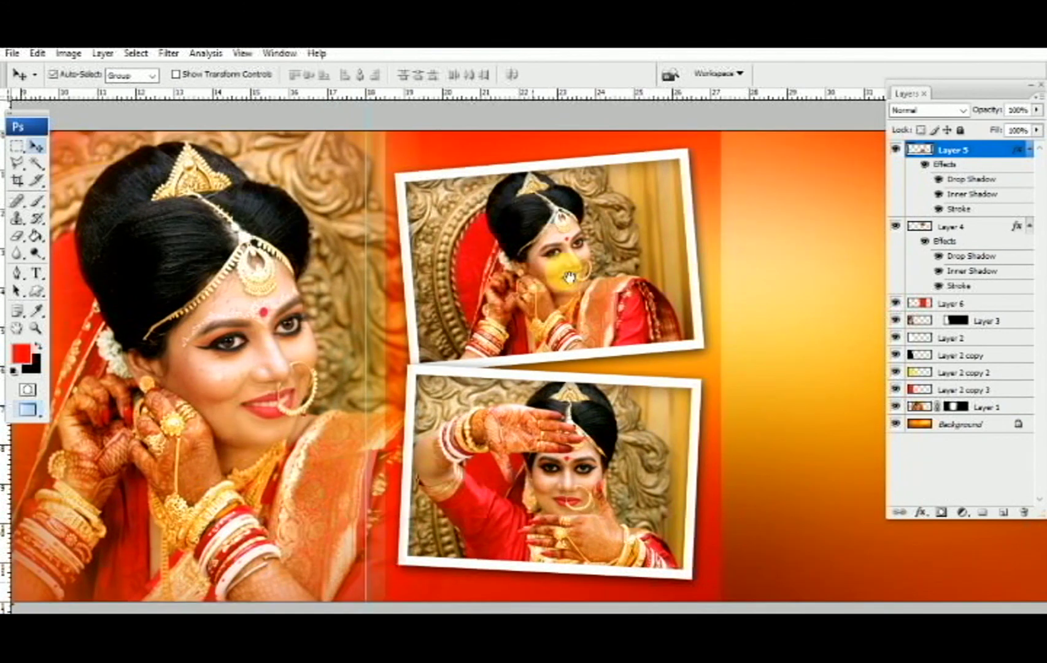
# Pan the spread, reselect the upper photo's layer and pick the Eraser tool.
pyautogui.moveTo(600, 425)
pyautogui.mouseDown()
pyautogui.moveTo(663, 358)
pyautogui.moveTo(643, 381)
pyautogui.mouseUp()
pyautogui.rightClick(523, 234)
pyautogui.click(562, 262)
pyautogui.rightClick(494, 238)
pyautogui.click(542, 233)
pyautogui.rightClick(540, 227)
pyautogui.click(552, 233)
pyautogui.rightClick(584, 205)
pyautogui.click(17, 235)
# Set the eraser to 100% opacity and scallop the upper frame's bottom edge.
pyautogui.moveTo(577, 242); pyautogui.dragTo(589, 270)
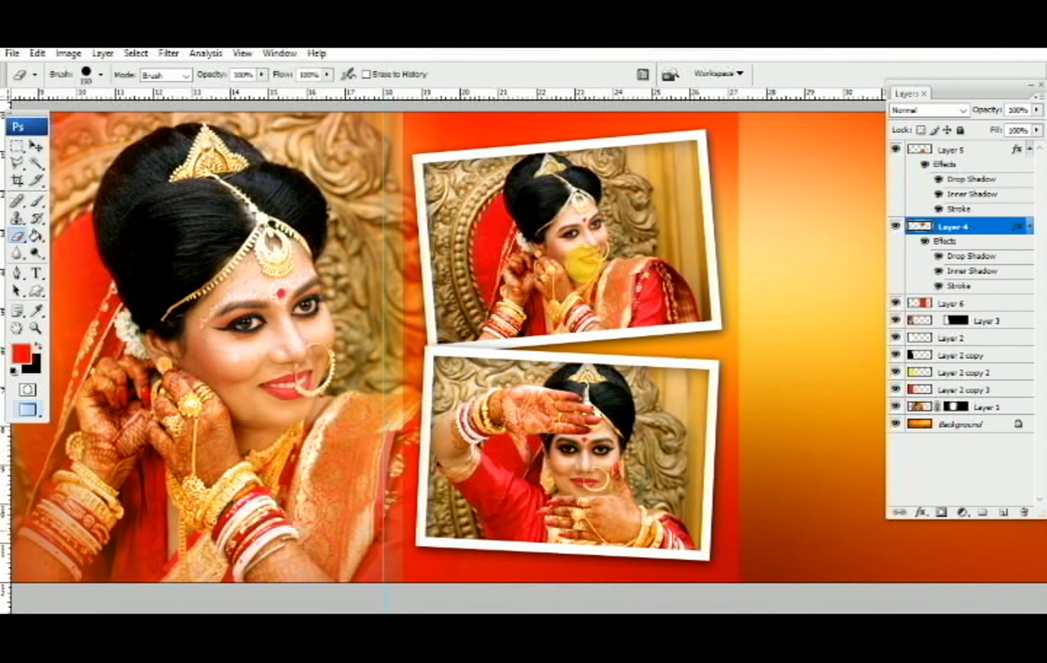
pyautogui.click(584, 264)
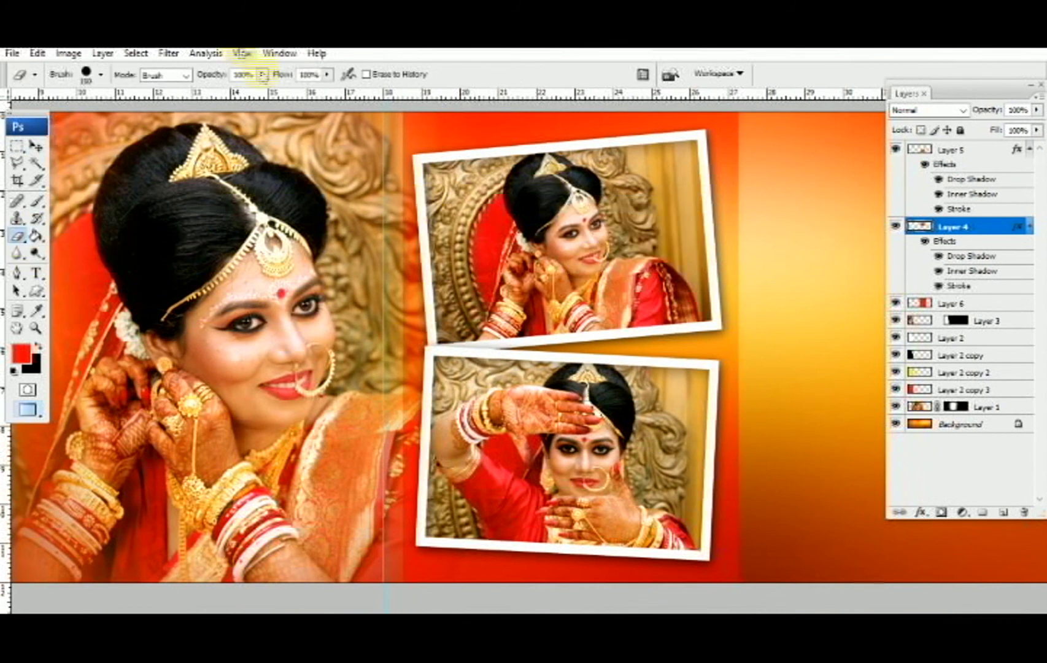
pyautogui.moveTo(261, 75); pyautogui.dragTo(325, 83)
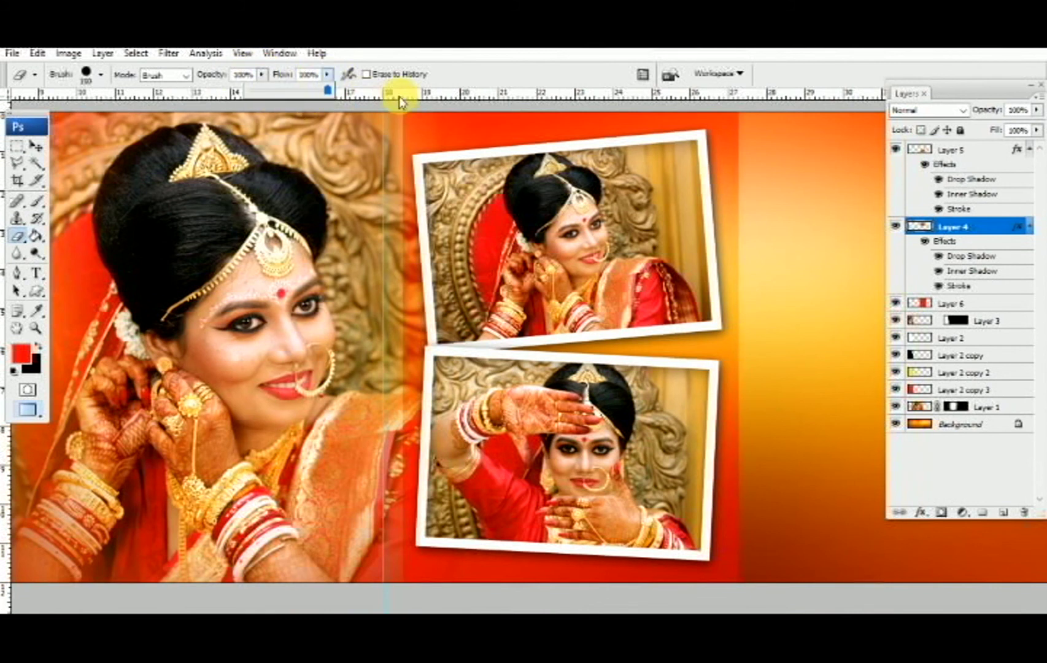
pyautogui.click(500, 86)
pyautogui.moveTo(422, 319)
pyautogui.mouseDown()
pyautogui.moveTo(504, 355)
pyautogui.moveTo(534, 351)
pyautogui.mouseUp()
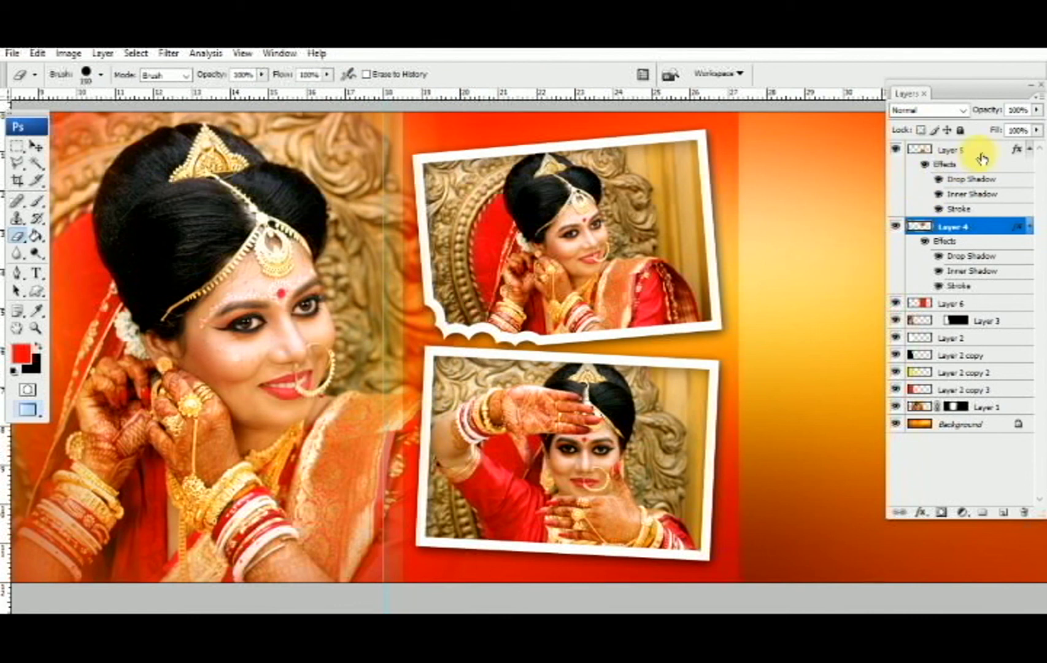
# Erase scalloped bites along the lower frame's bottom edge, then view the whole spread.
pyautogui.click(954, 150)
pyautogui.scroll(-2, 703, 362)
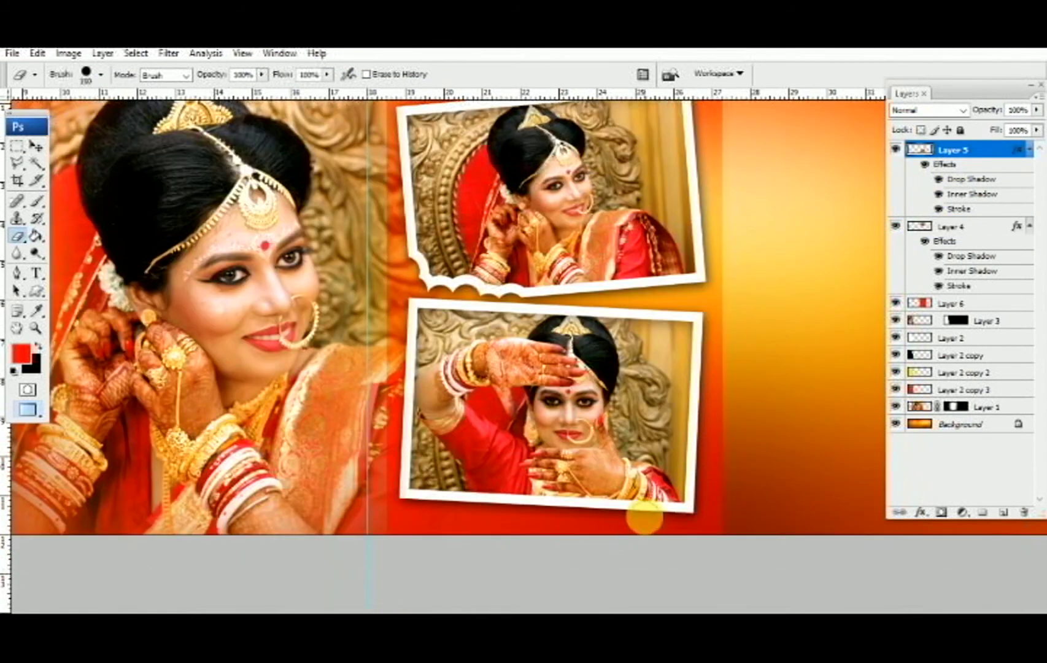
pyautogui.click(666, 515)
pyautogui.click(696, 473)
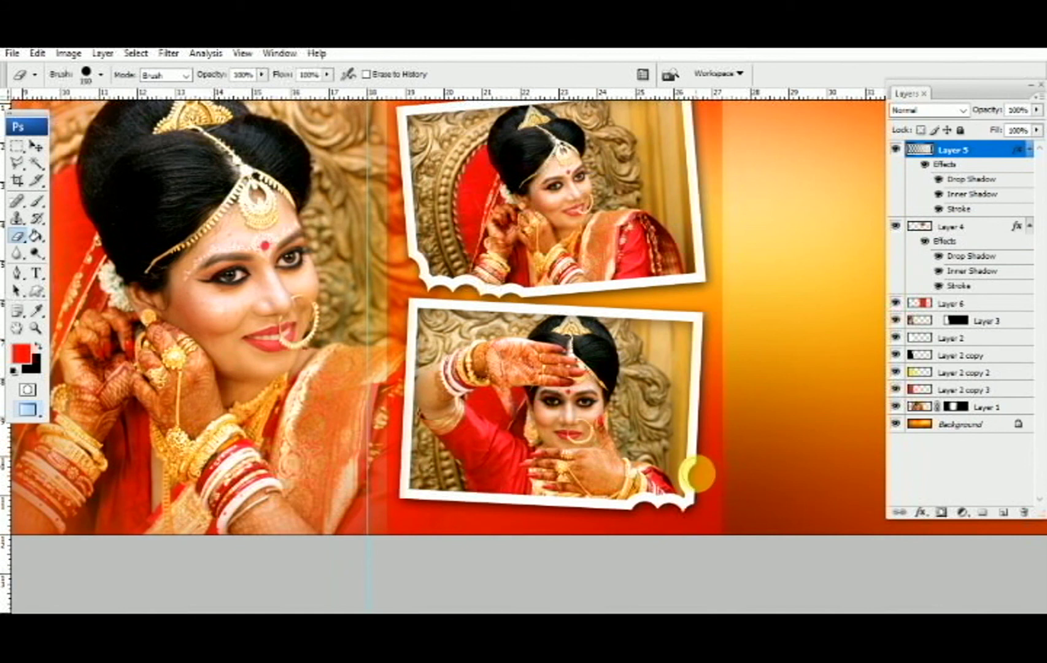
pyautogui.click(699, 502)
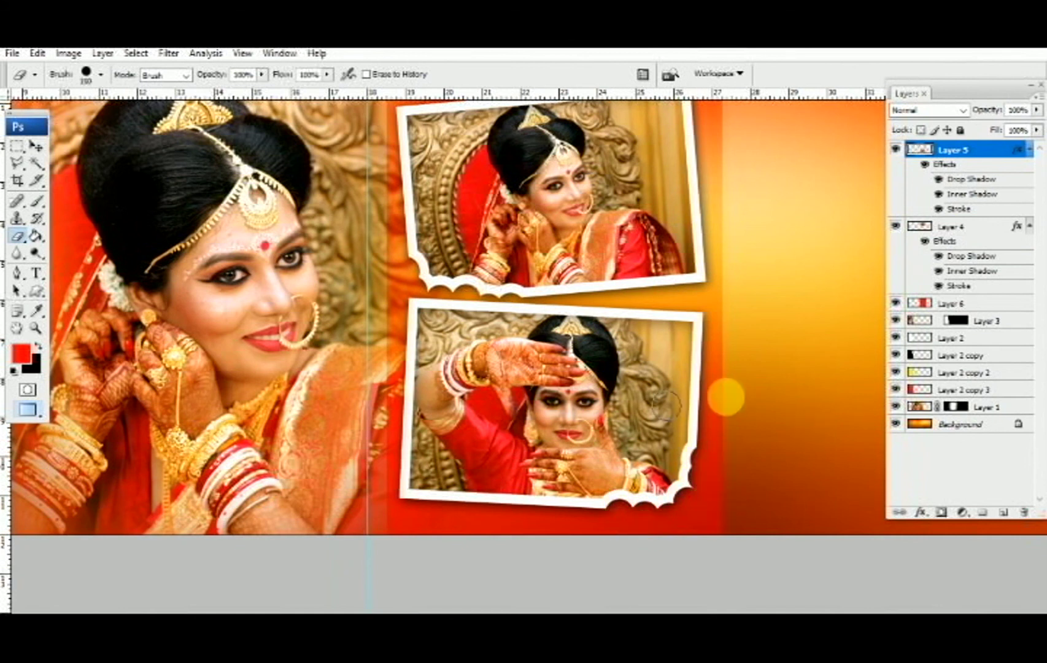
pyautogui.moveTo(734, 393); pyautogui.dragTo(690, 397)
pyautogui.hotkey('ctrl', '0')
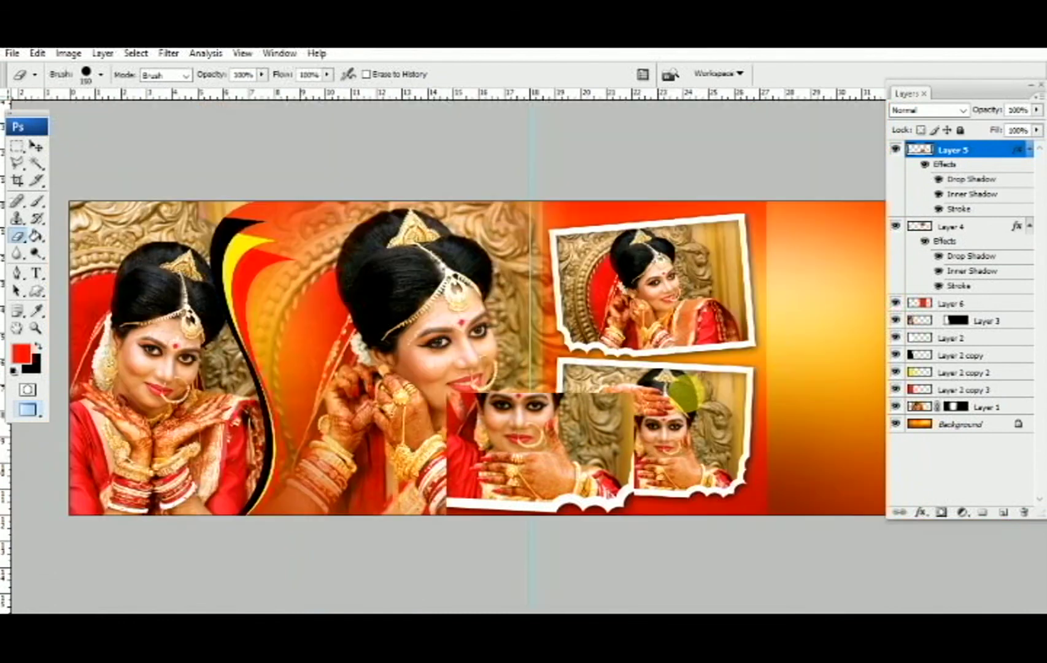
pyautogui.scroll(2, 603, 368)
pyautogui.moveTo(602, 368); pyautogui.dragTo(599, 366)
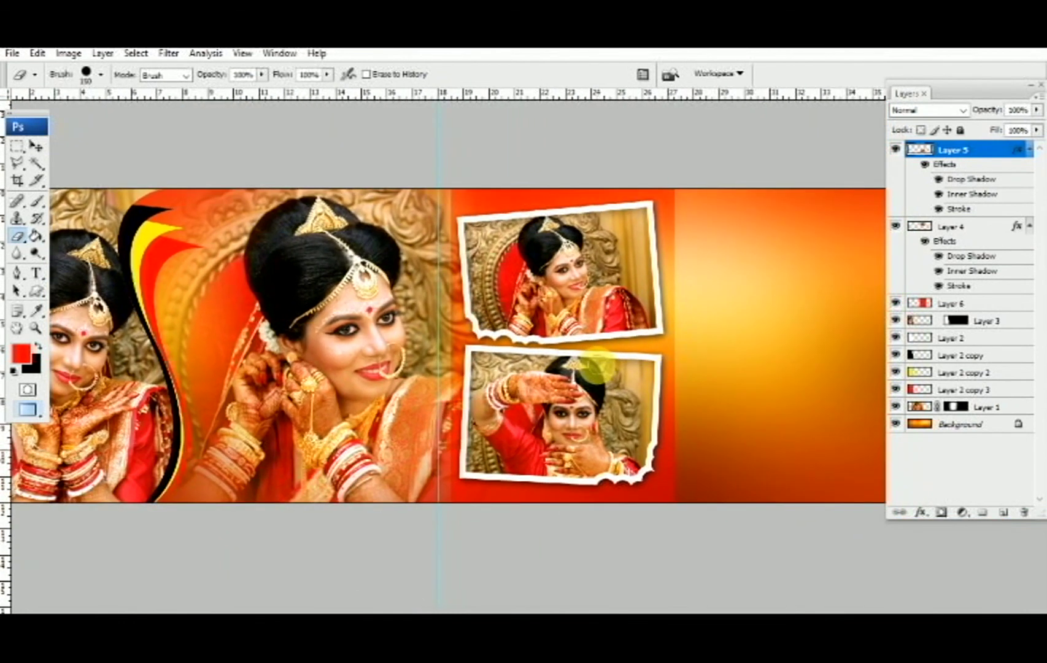
pyautogui.hscroll(2, 694, 356)
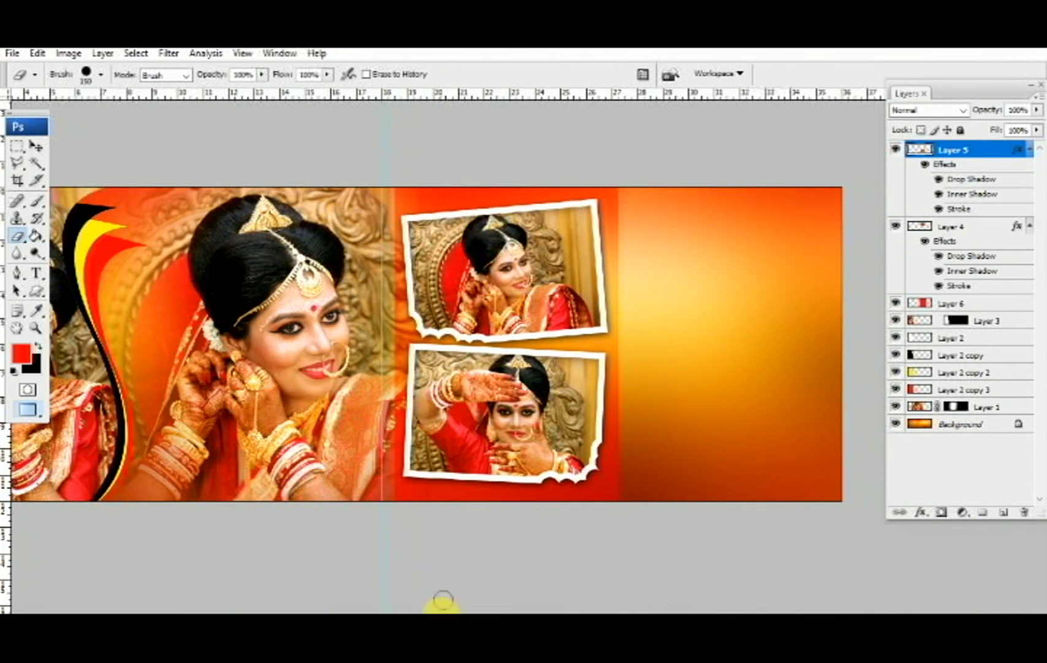
pyautogui.click(364, 562)
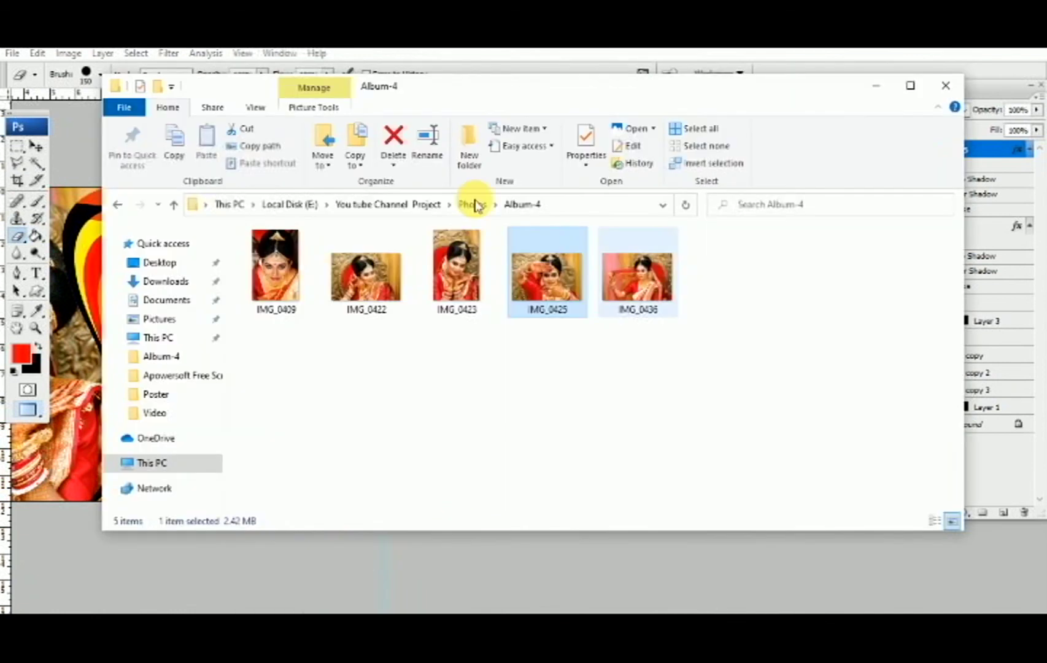
pyautogui.click(278, 316)
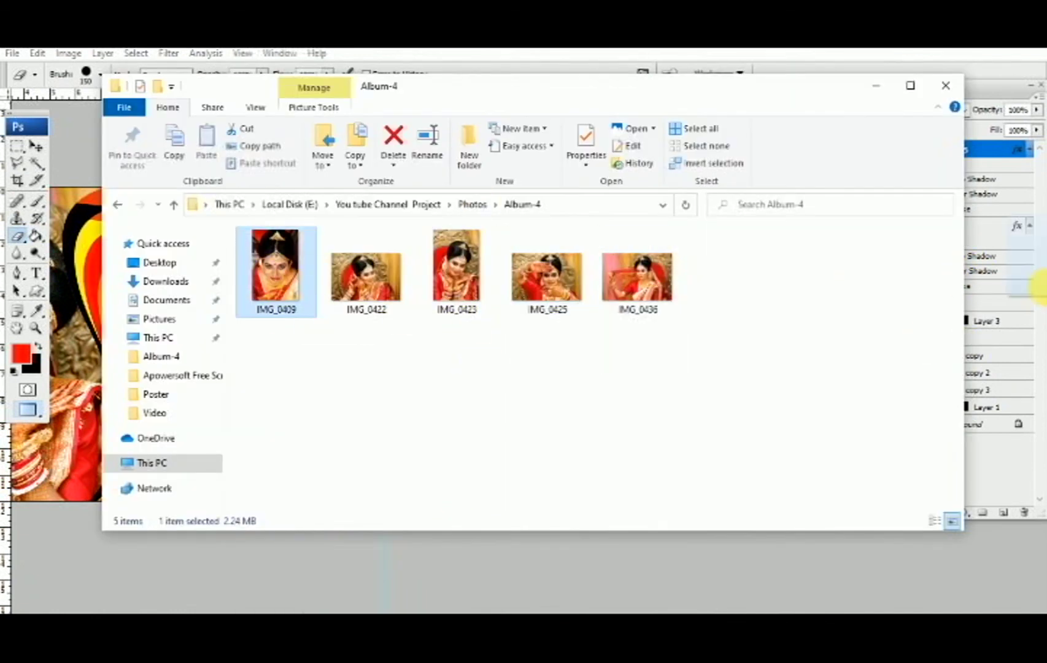
pyautogui.click(1006, 282)
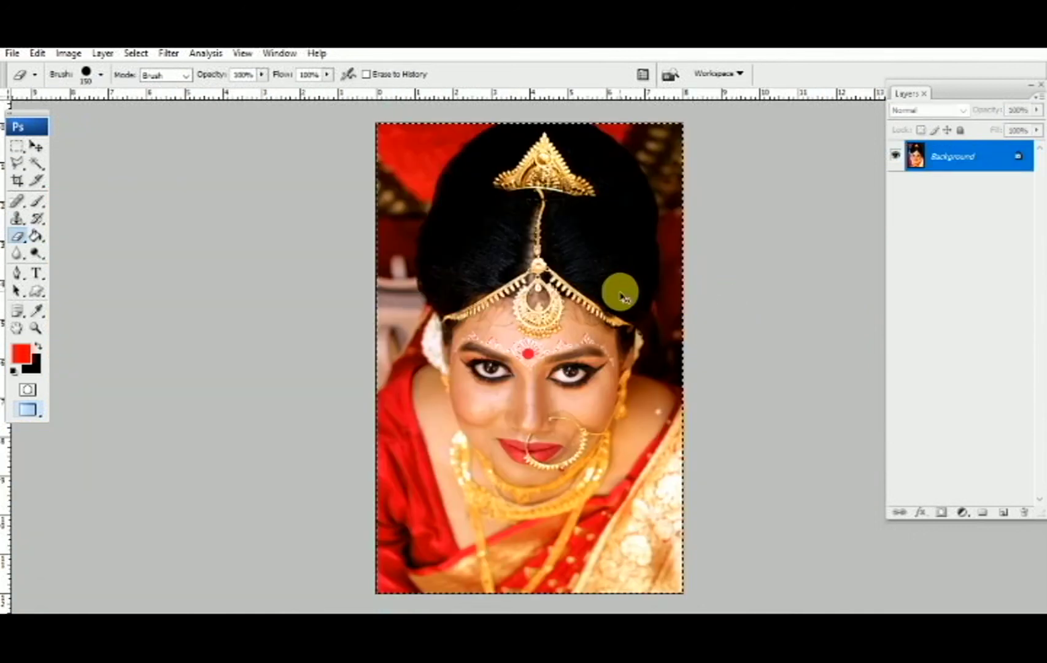
# Paste the close-up bride portrait above Background and enlarge it to about 116% at the right end.
pyautogui.hotkey('ctrl', 'Tab')
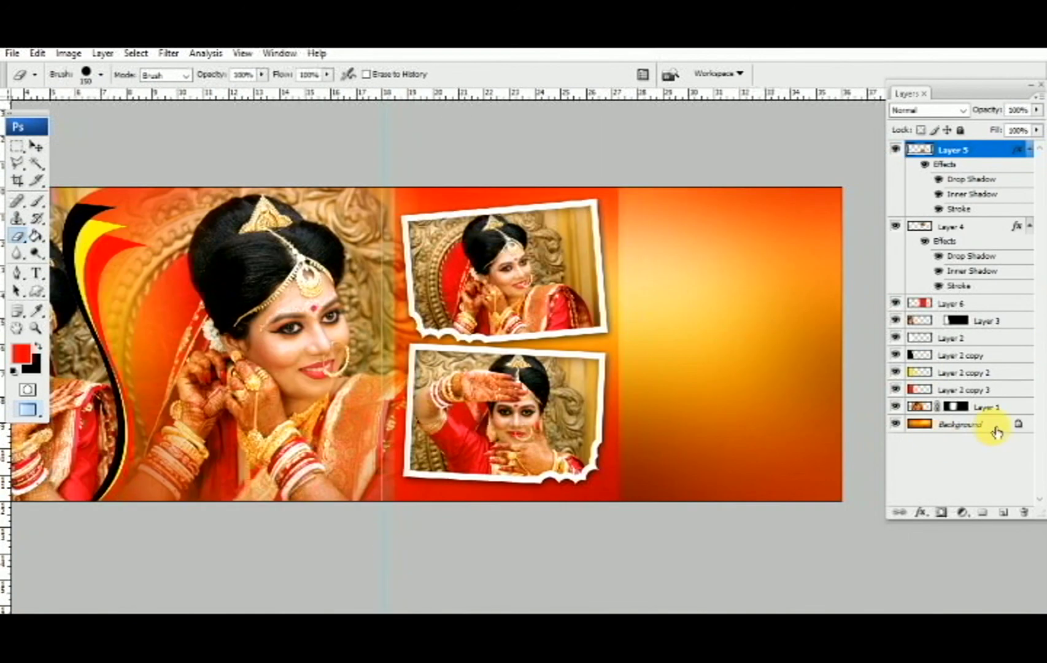
pyautogui.click(994, 427)
pyautogui.hotkey('ctrl', 'v')
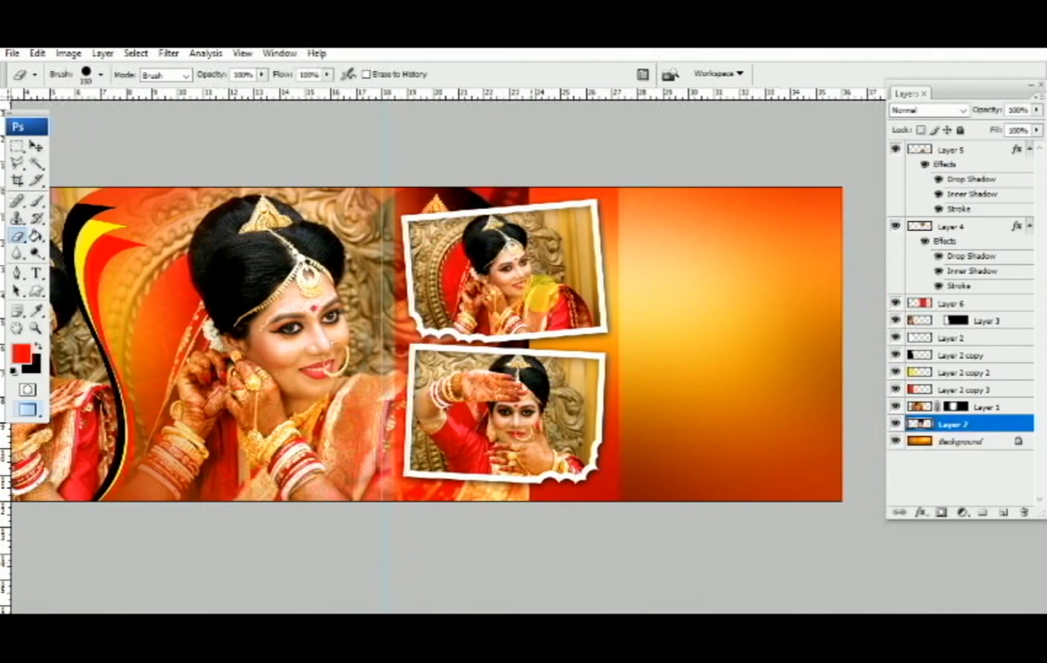
pyautogui.hotkey('ctrl', 't')
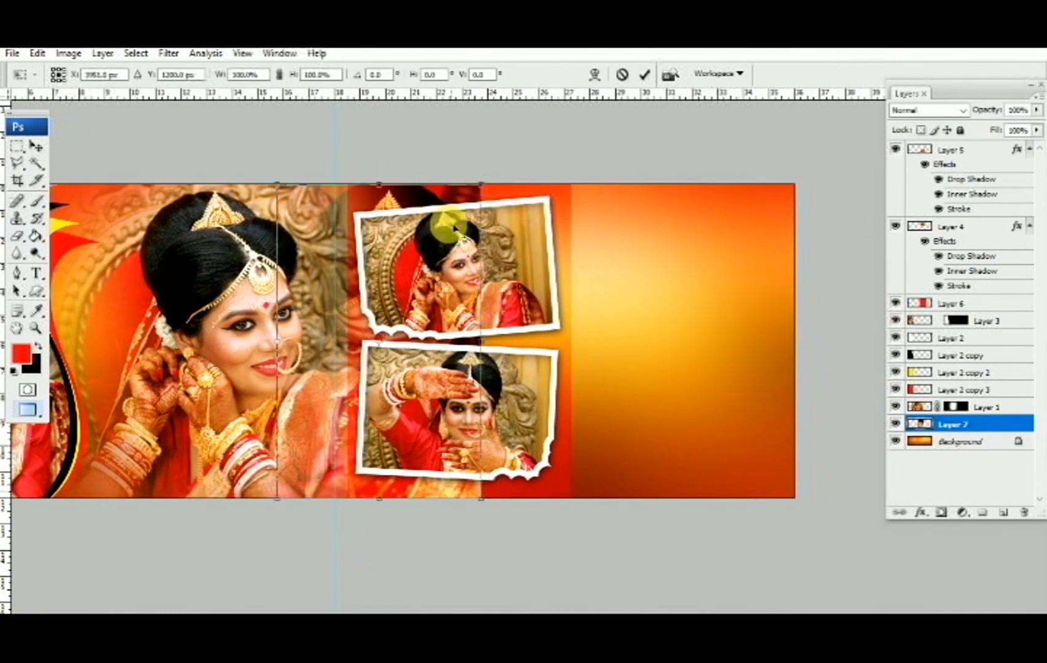
pyautogui.moveTo(533, 242)
pyautogui.mouseDown()
pyautogui.moveTo(662, 241)
pyautogui.moveTo(732, 224)
pyautogui.mouseUp()
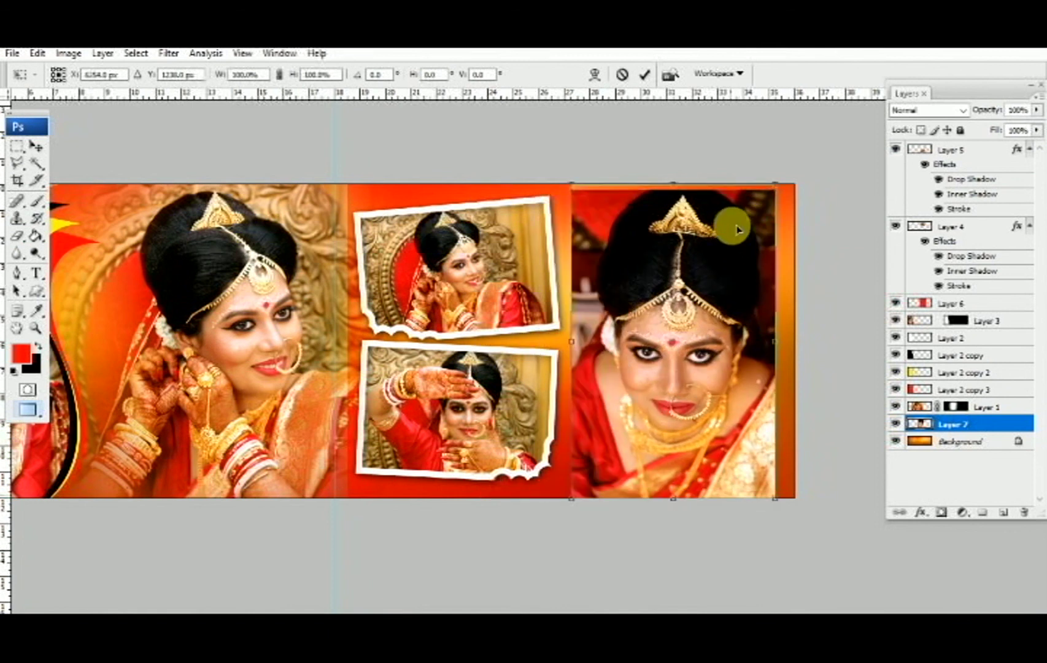
pyautogui.moveTo(782, 497); pyautogui.dragTo(802, 525)
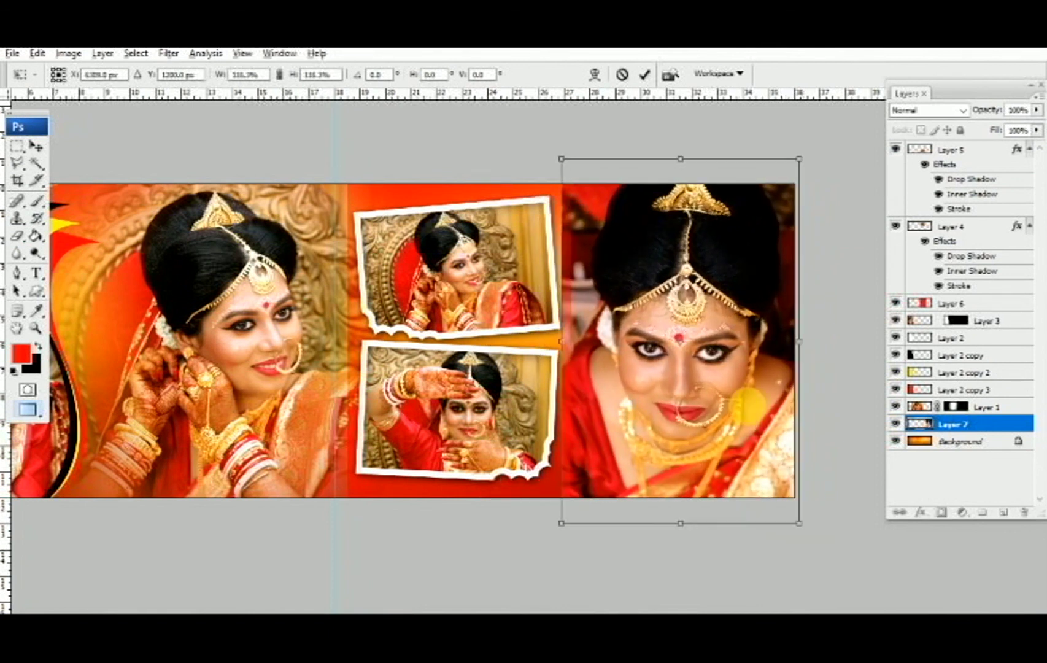
pyautogui.moveTo(719, 362)
pyautogui.mouseDown()
pyautogui.moveTo(730, 368)
pyautogui.moveTo(687, 364)
pyautogui.mouseUp()
pyautogui.press('Return')
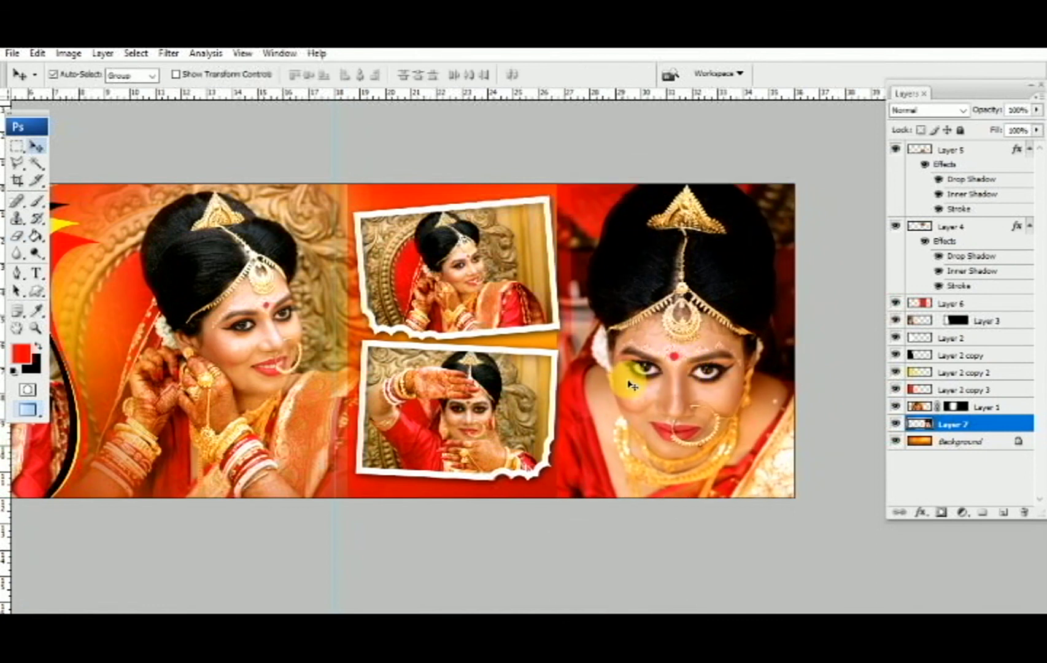
# Duplicate the portrait layer as Layer 7 copy and keep it active.
pyautogui.rightClick(983, 425)
pyautogui.click(965, 117)
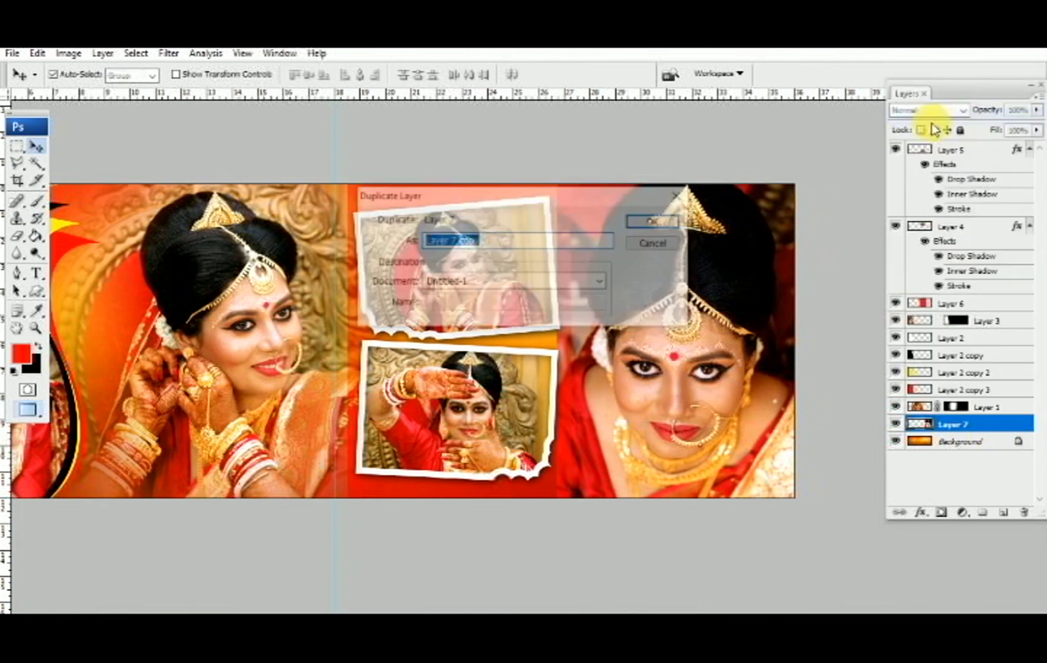
pyautogui.click(674, 226)
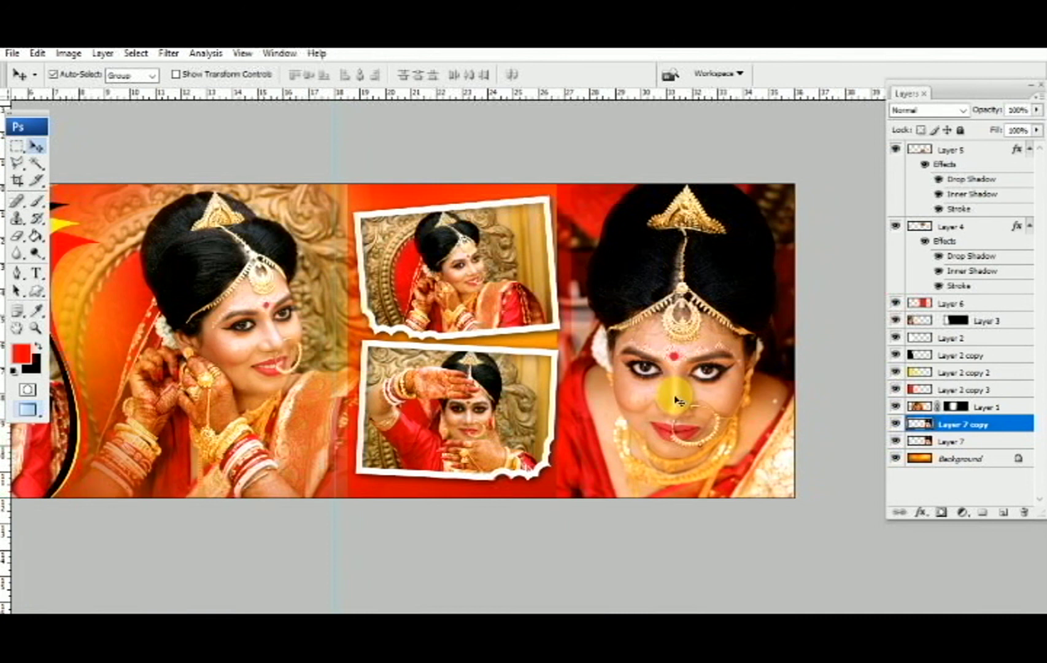
pyautogui.rightClick(670, 347)
pyautogui.click(684, 360)
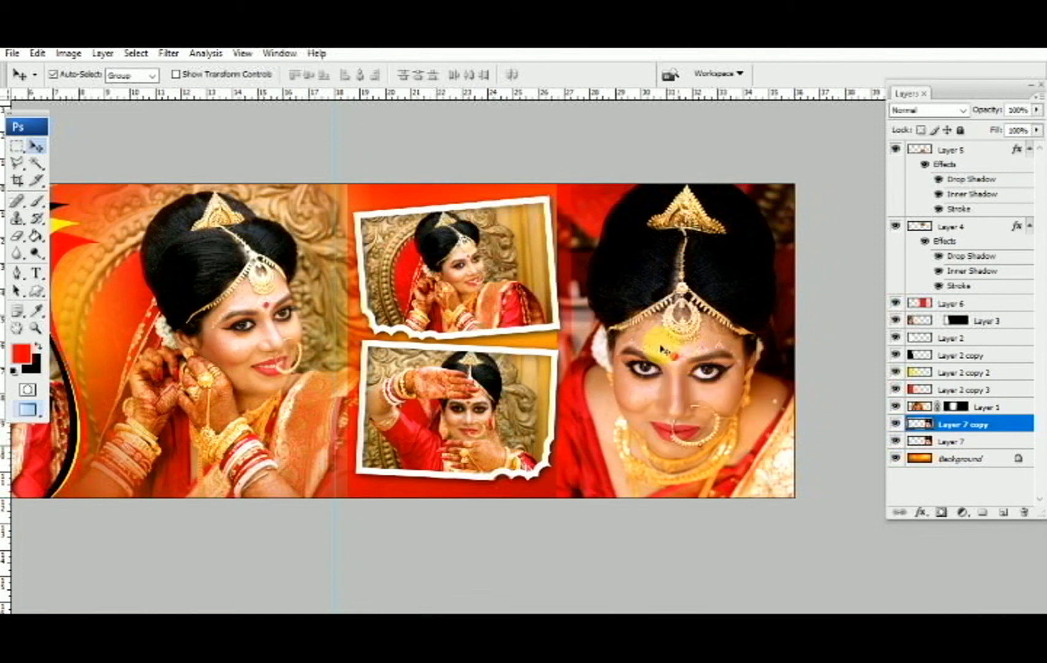
pyautogui.rightClick(661, 348)
pyautogui.click(673, 338)
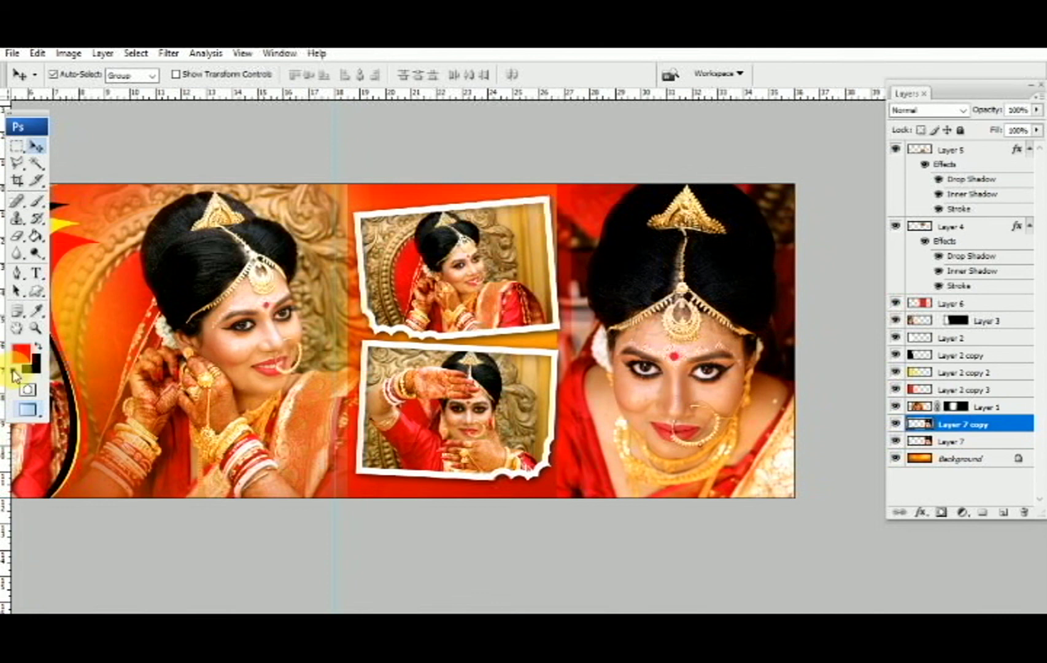
# Reset the foreground and background colours to default black and white.
pyautogui.click(13, 373)
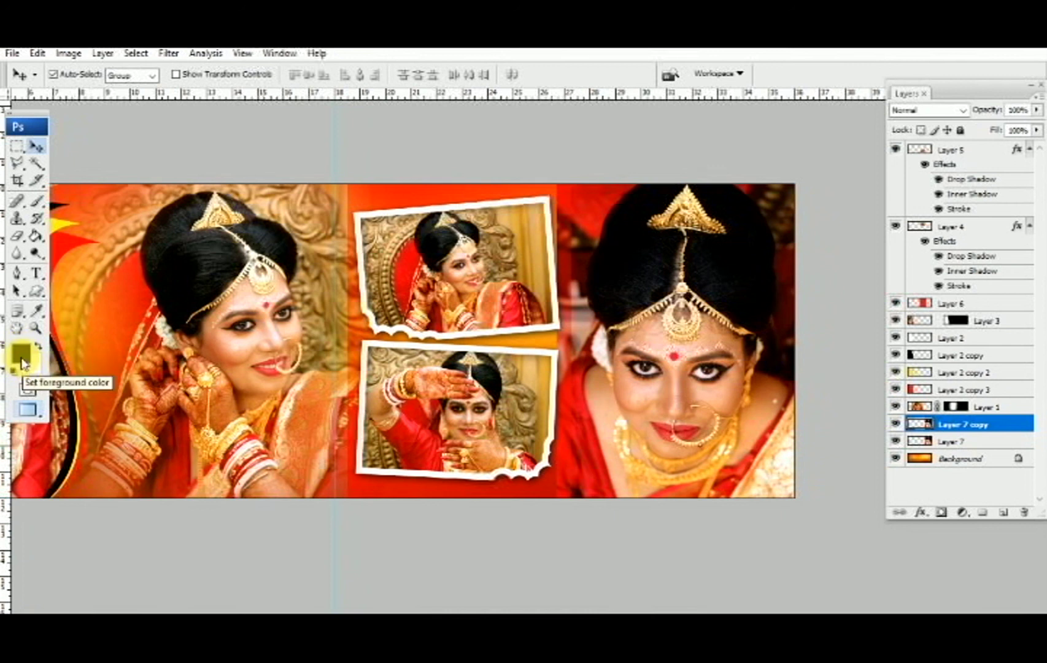
pyautogui.press('d')
pyautogui.press('x')
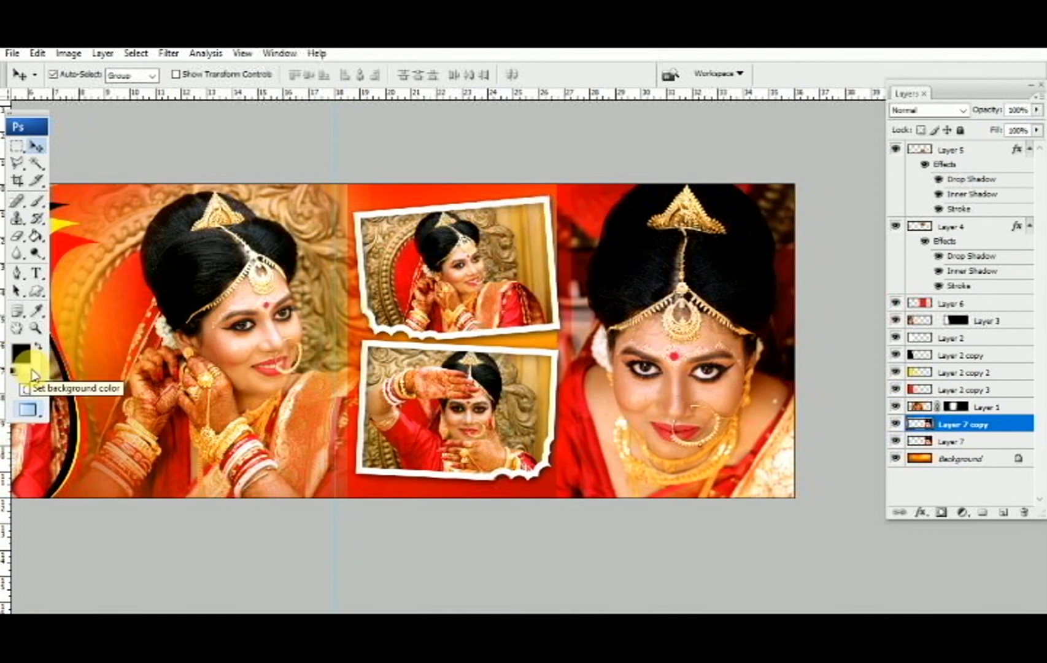
pyautogui.press('d')
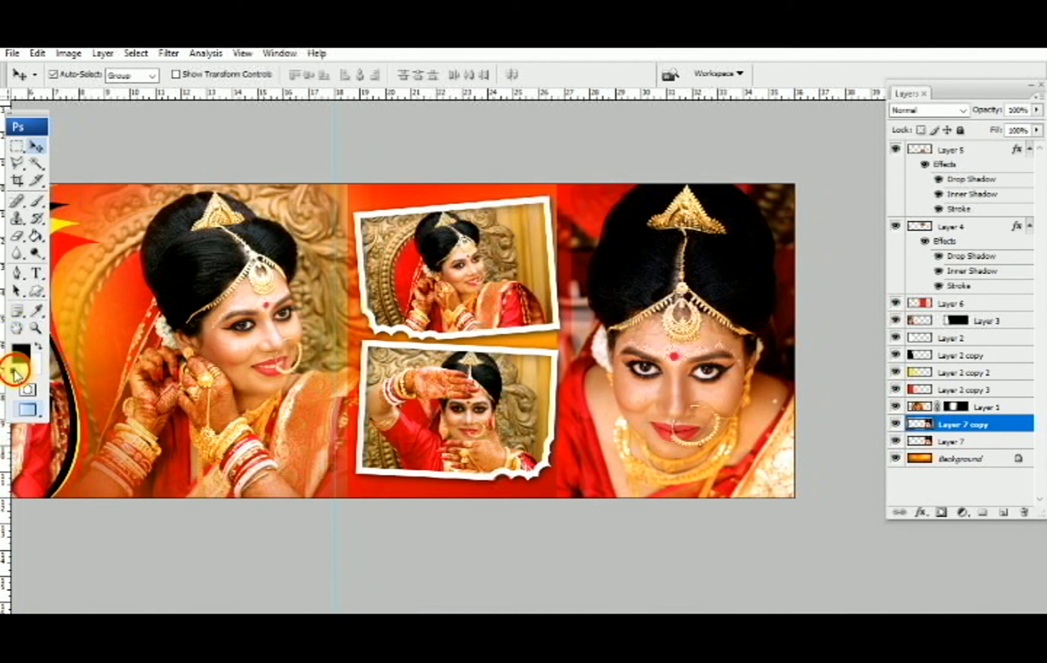
# Apply a black-and-white Gradient Map to the Layer 7 copy portrait.
pyautogui.click(68, 53)
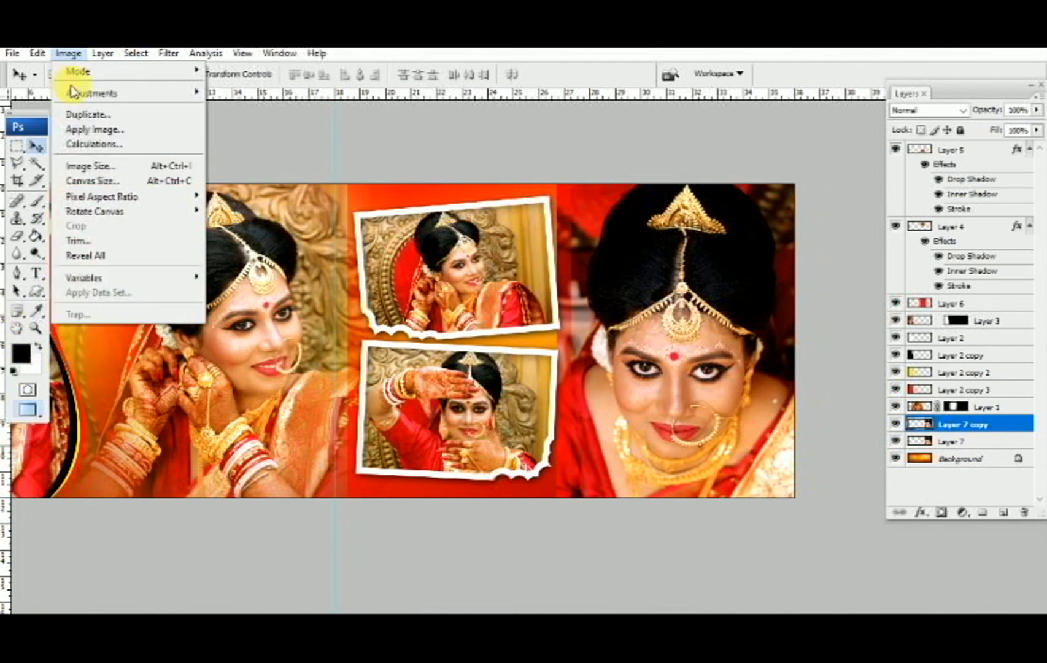
pyautogui.moveTo(91, 92)
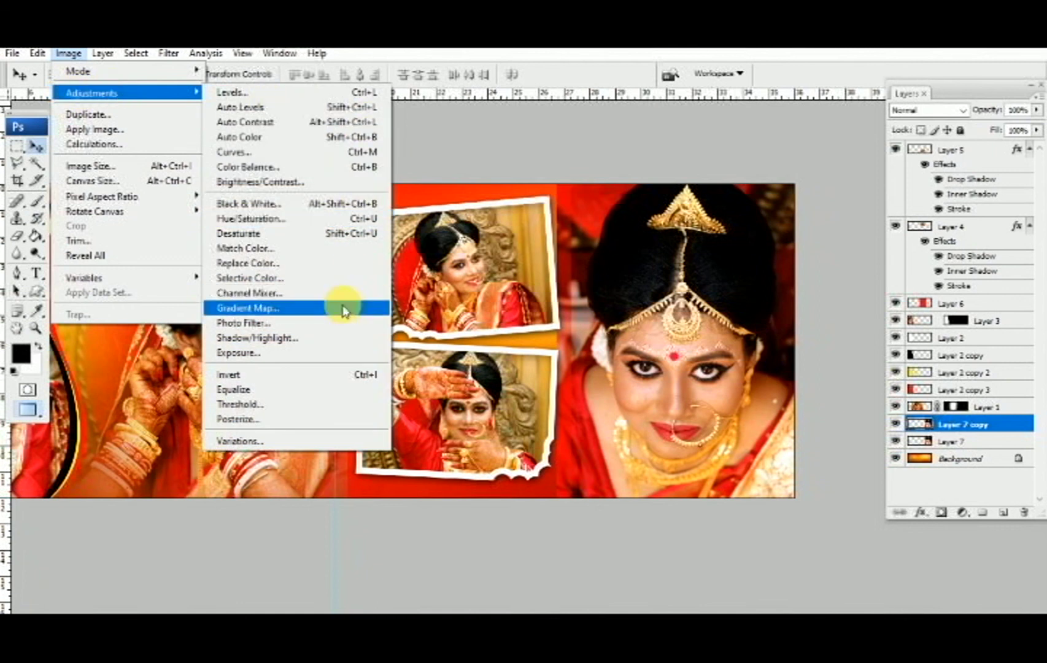
pyautogui.click(343, 308)
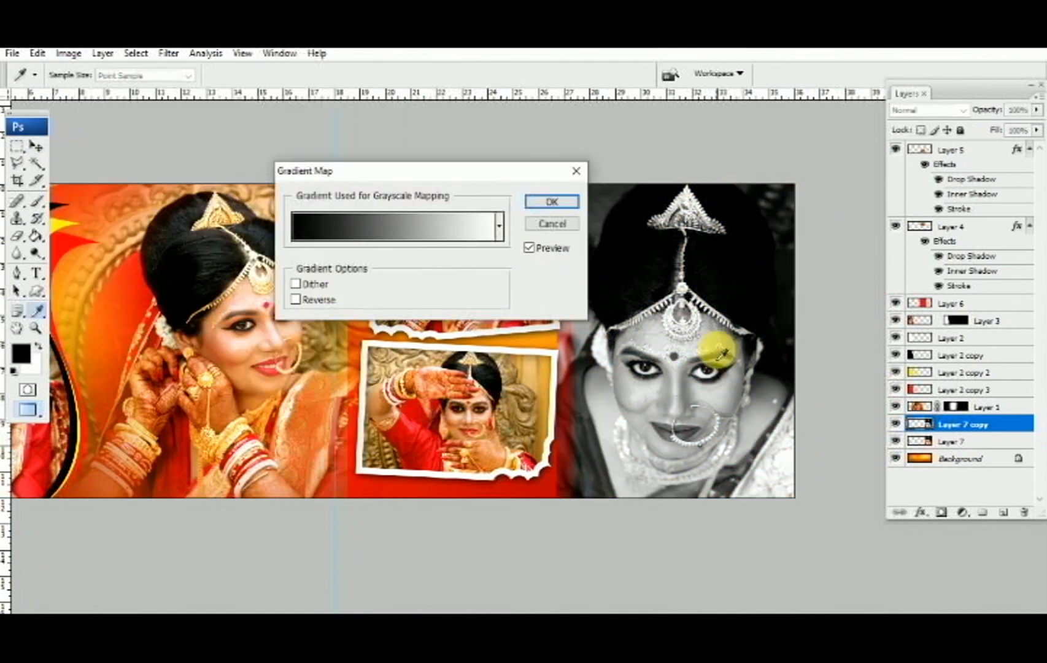
pyautogui.click(551, 202)
pyautogui.press('v')
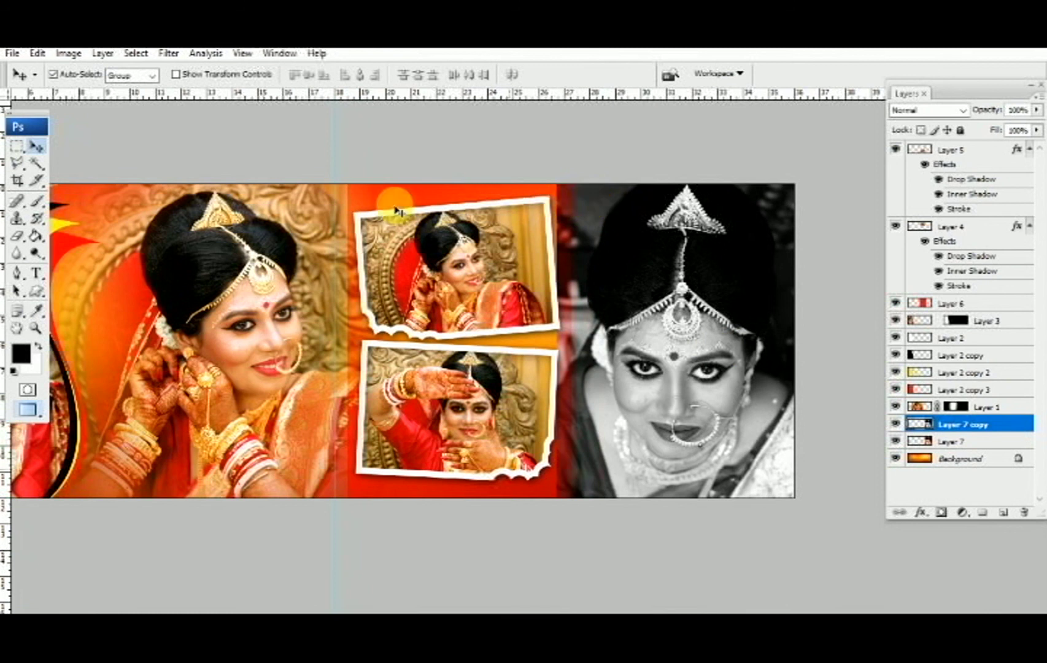
# Blend the grey Layer 7 copy in Overlay mode and compare its effect by toggling visibility.
pyautogui.click(932, 110)
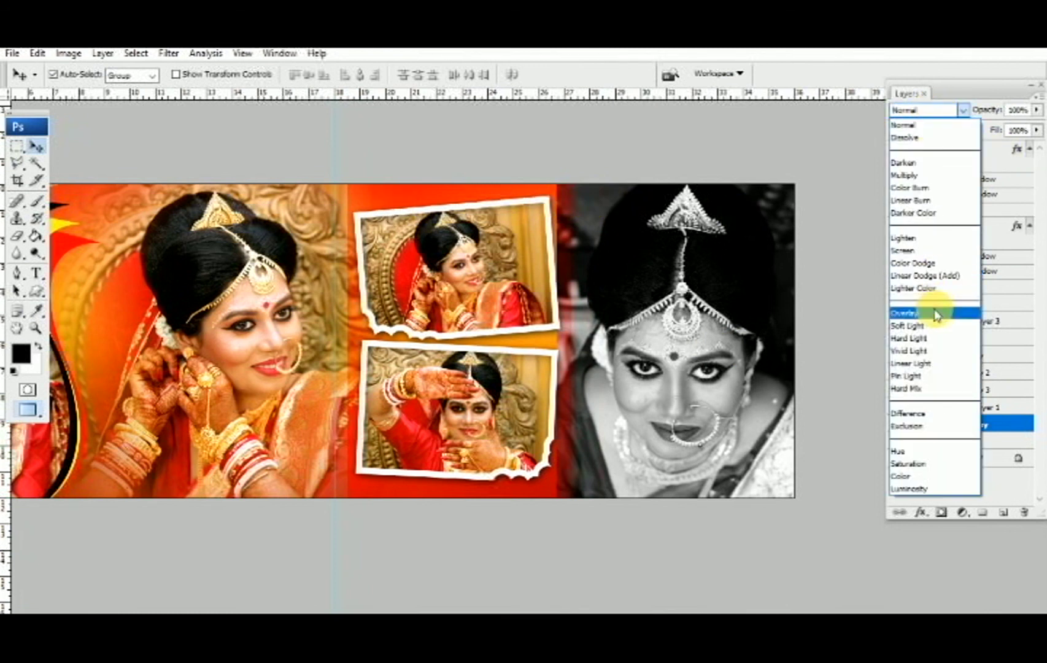
pyautogui.click(933, 313)
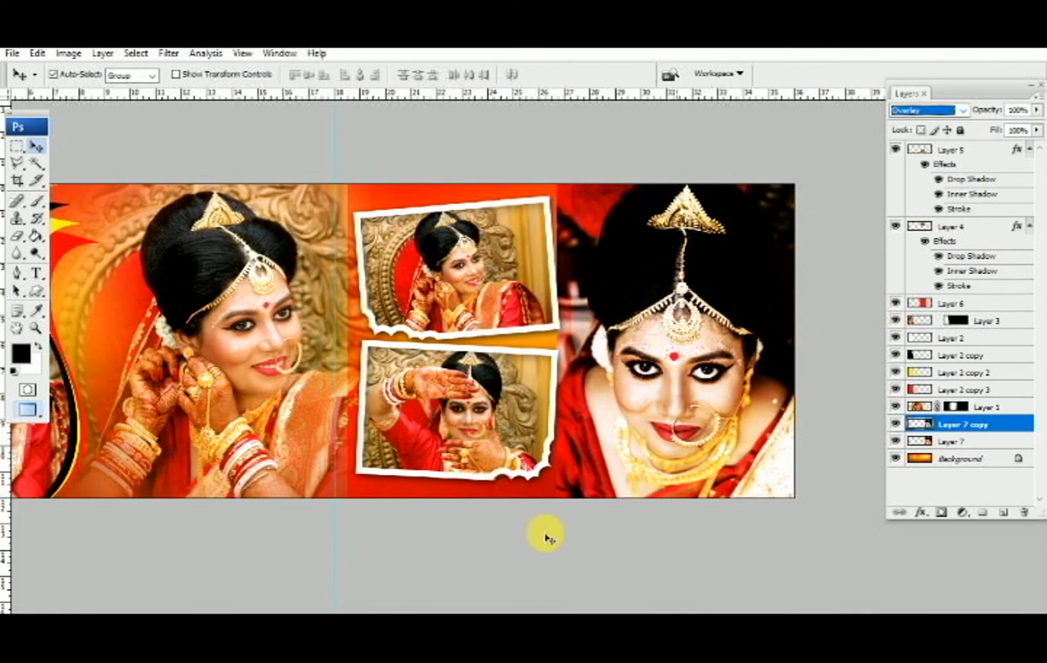
pyautogui.click(897, 424)
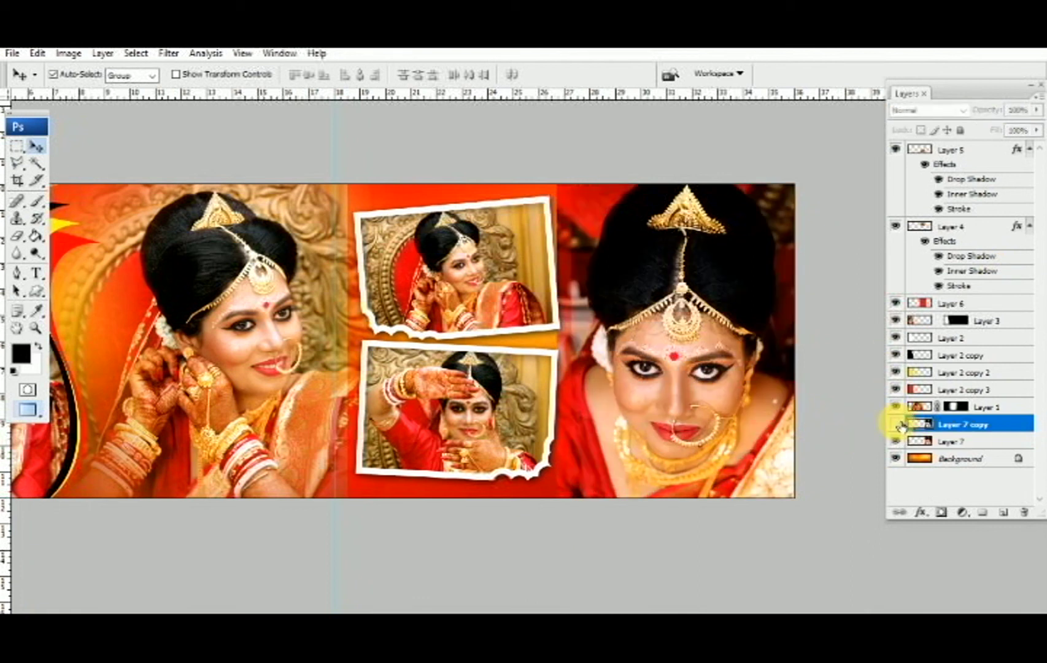
pyautogui.click(896, 424)
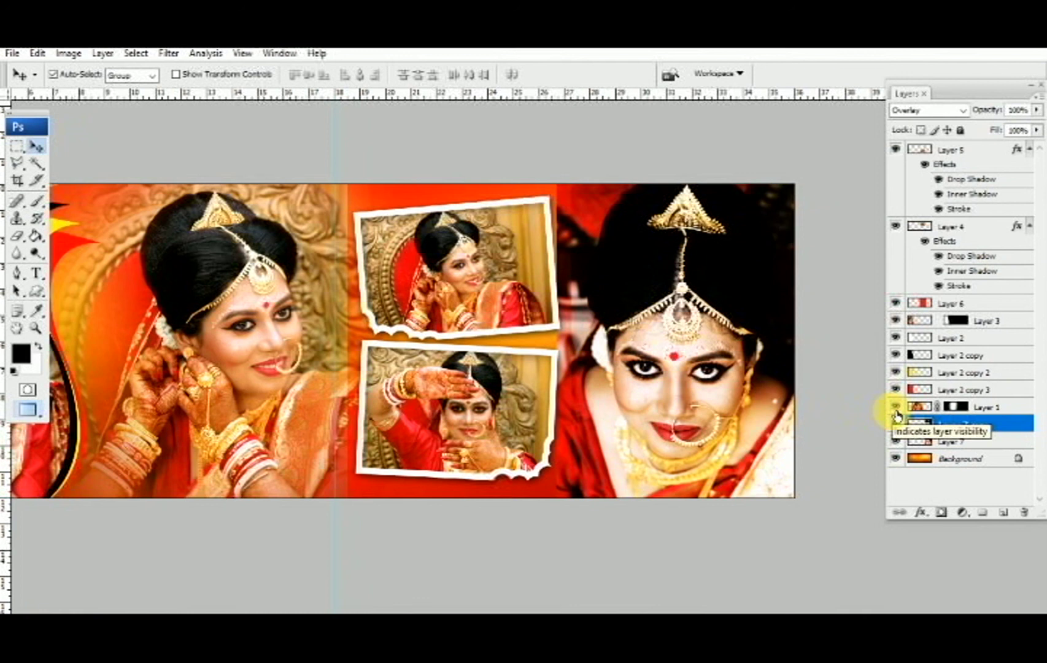
pyautogui.hscroll(-2, 478, 335)
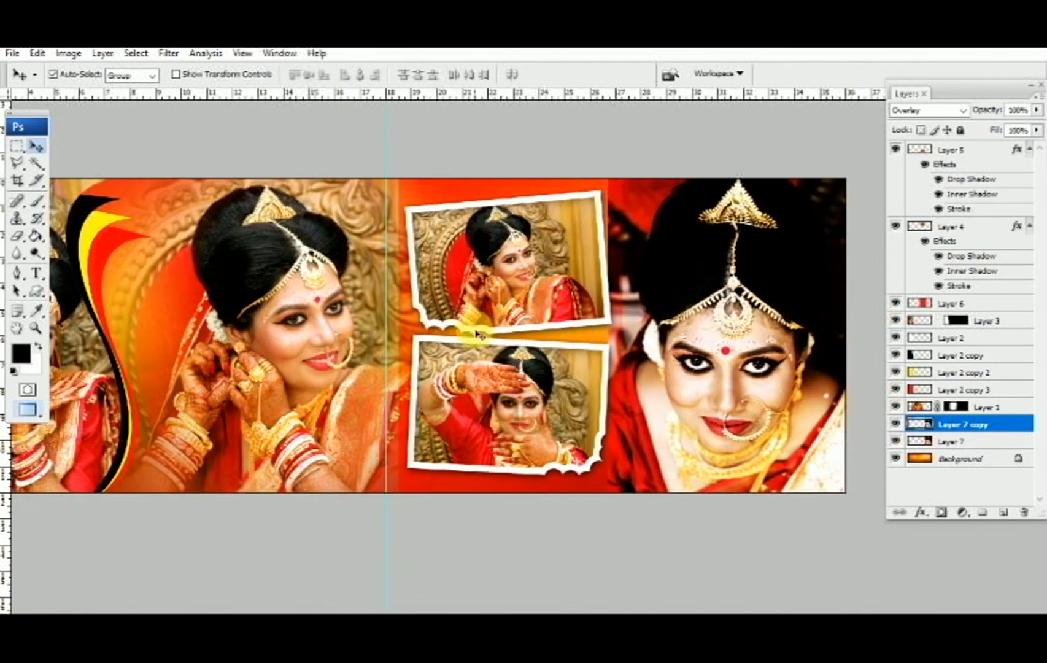
pyautogui.hscroll(-5, 478, 335)
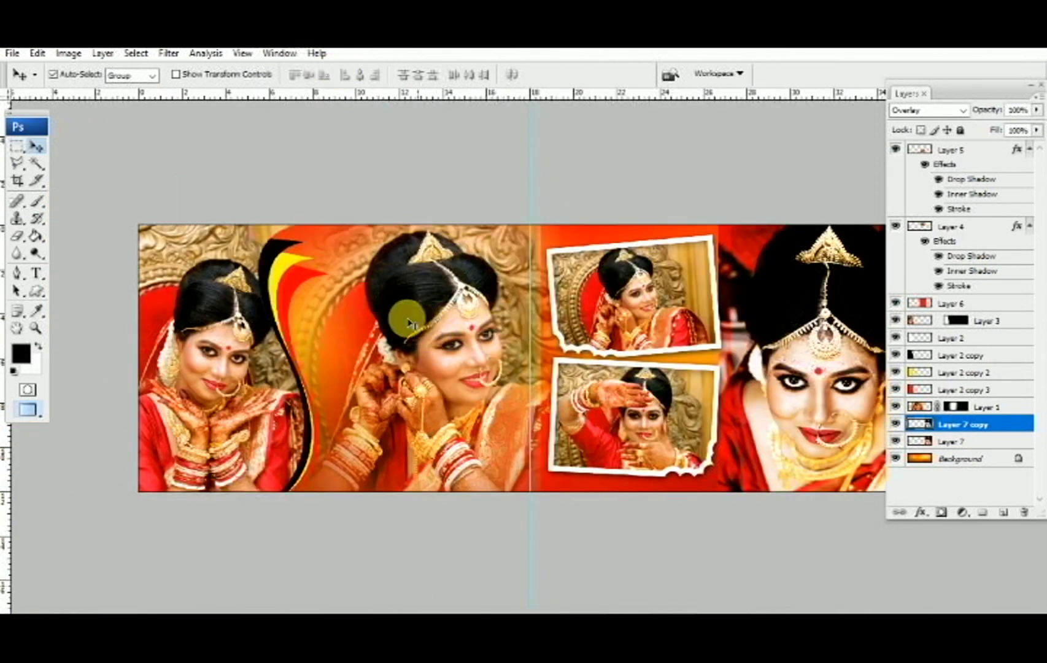
# Set Layer 1, the large bride photo, to Hard Light and hide the panels.
pyautogui.rightClick(393, 341)
pyautogui.click(928, 110)
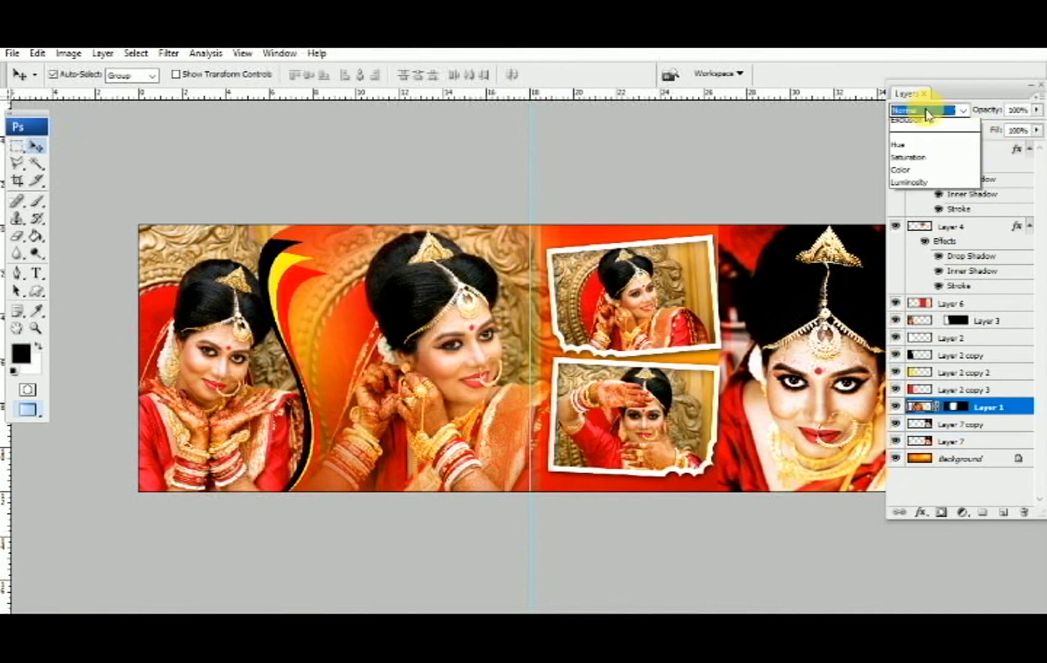
pyautogui.click(908, 338)
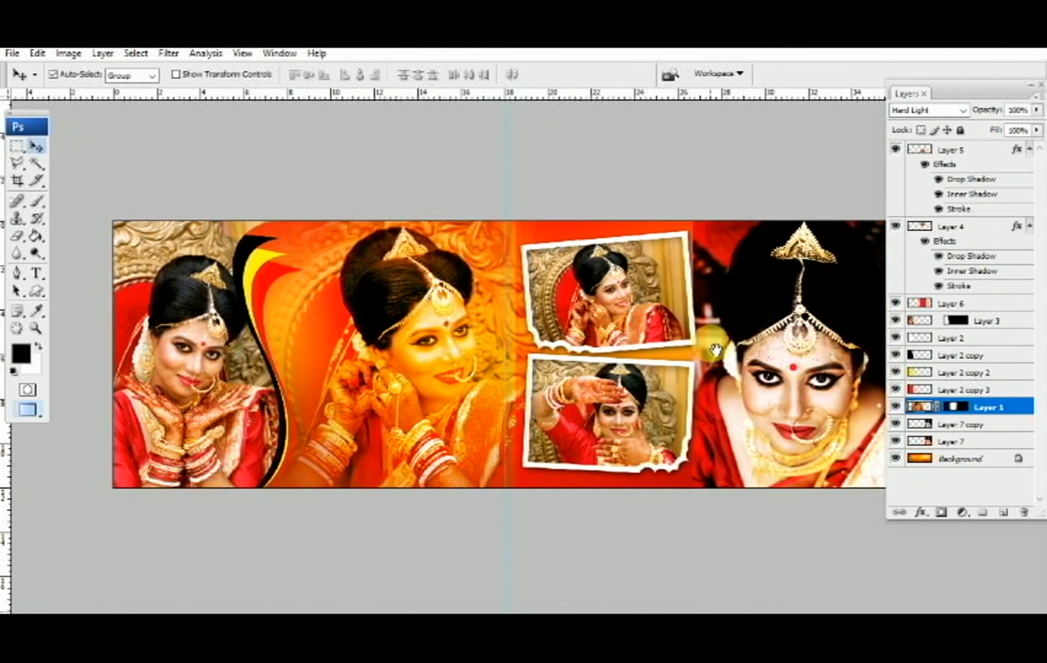
pyautogui.press('Tab')
pyautogui.hotkey('ctrl', 'r')
# Show the spread in full-screen mode on black, fitted to the screen.
pyautogui.press('f')
pyautogui.hotkey('ctrl', '0')
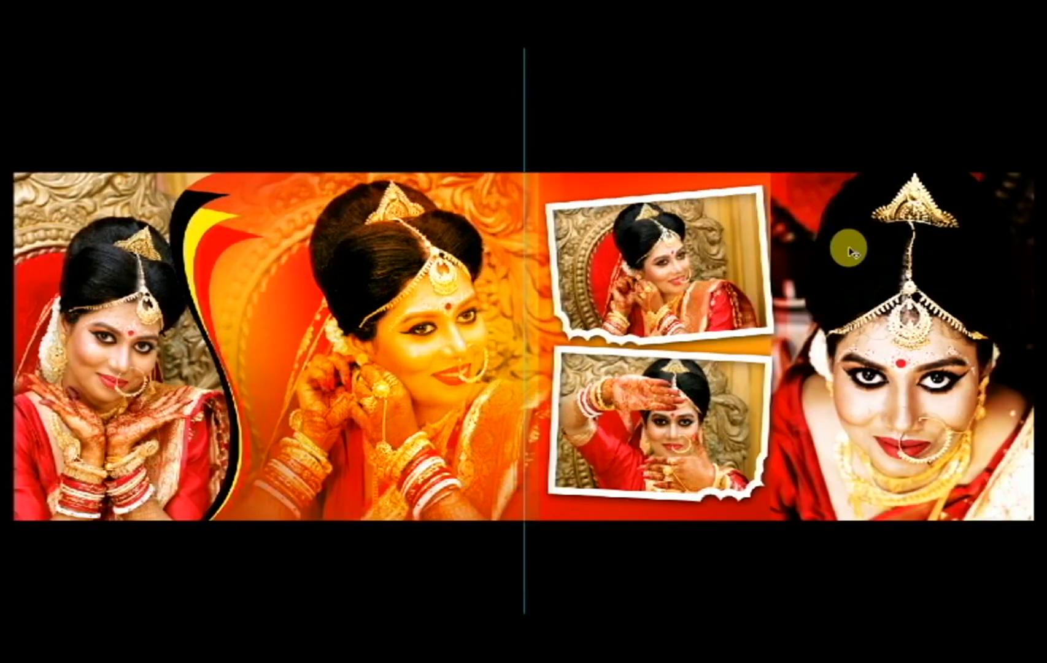